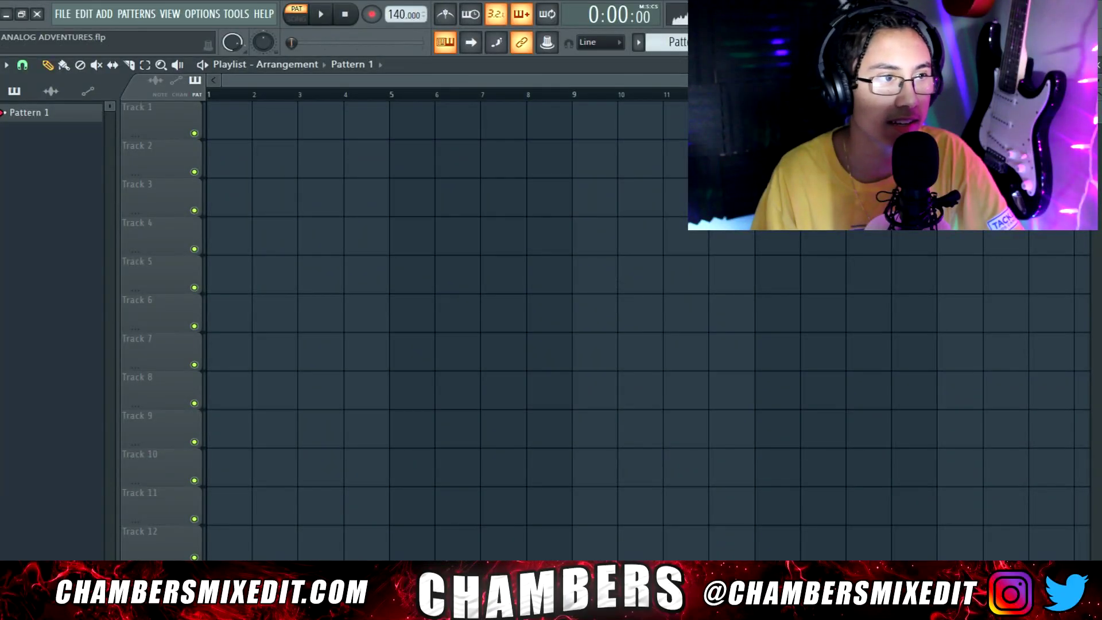
Step: Audition the October sample loops in the browser, including COUNTER, MY TURN and QUARTZ
click(868, 42)
click(122, 317)
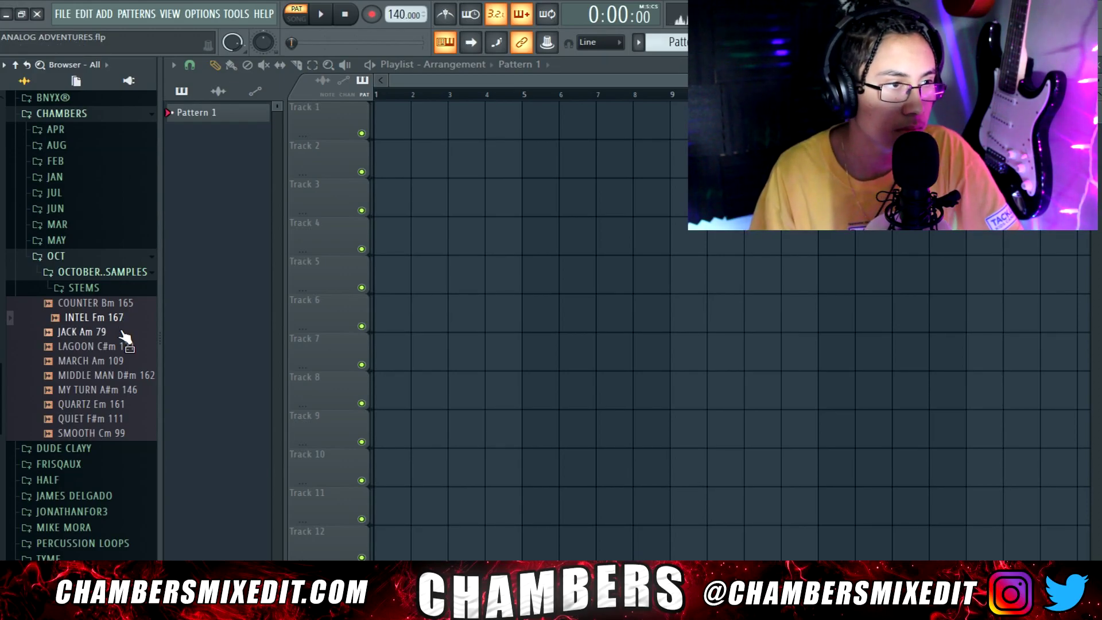
key(Down)
key(Down)
key(Down)
key(Down)
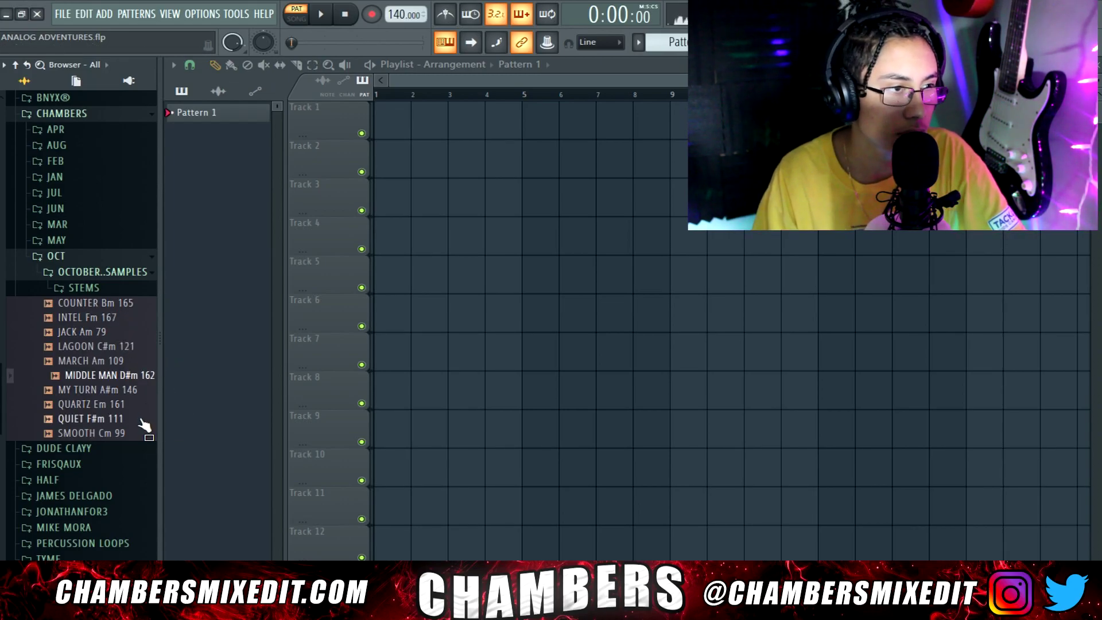
click(119, 302)
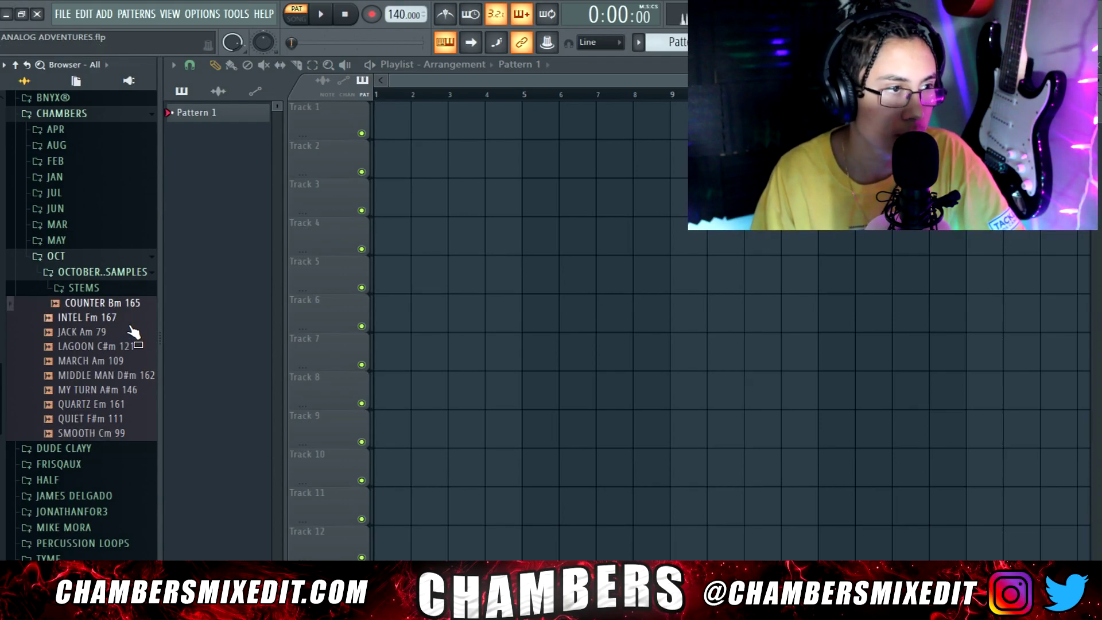
click(139, 404)
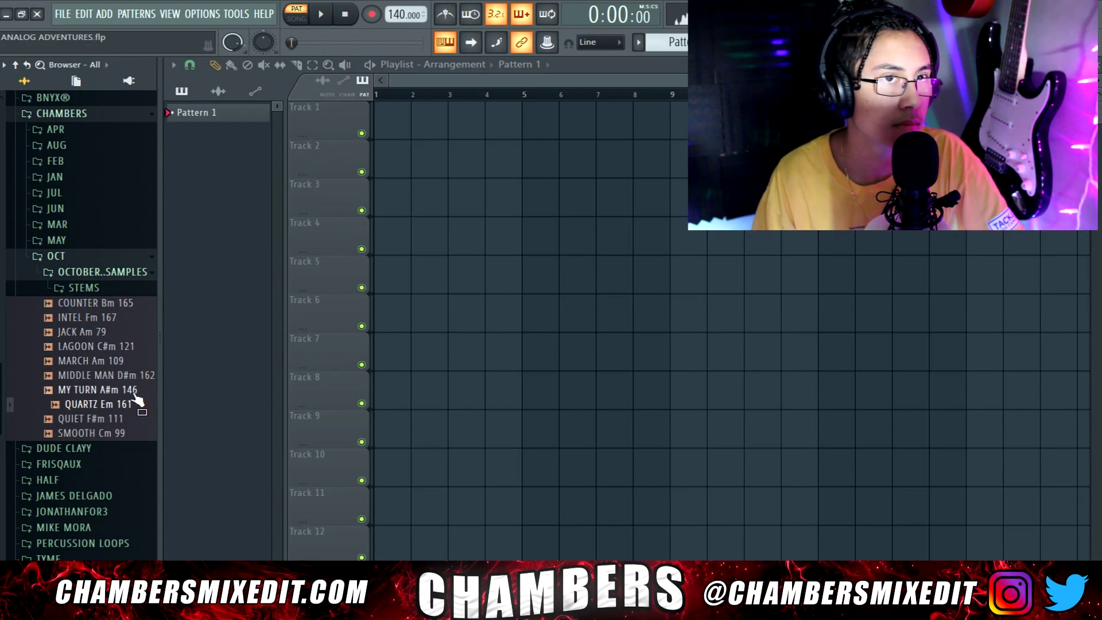
click(135, 395)
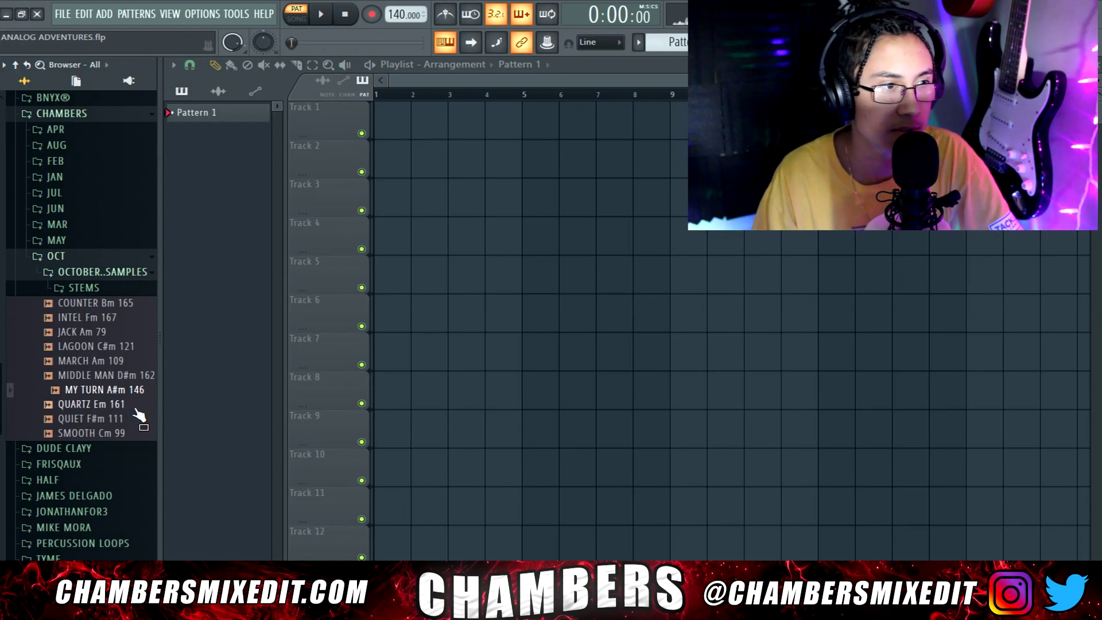
click(135, 409)
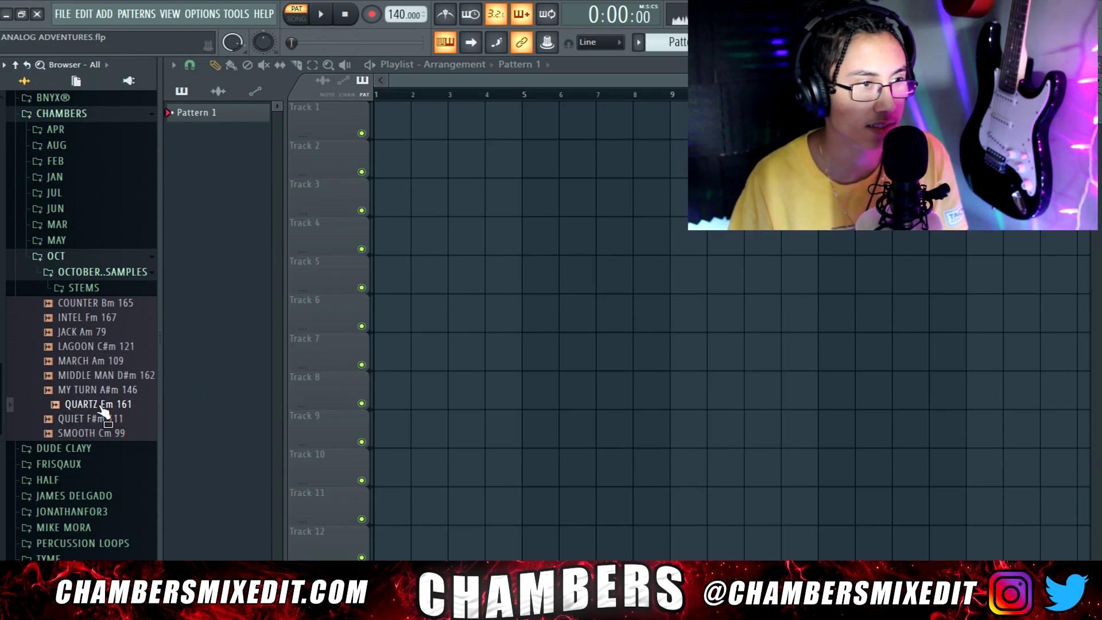
Step: Place the QUARTZ Em 161 loop at the start of Track 1 and set the project tempo to 161 BPM
drag(102, 409, 382, 117)
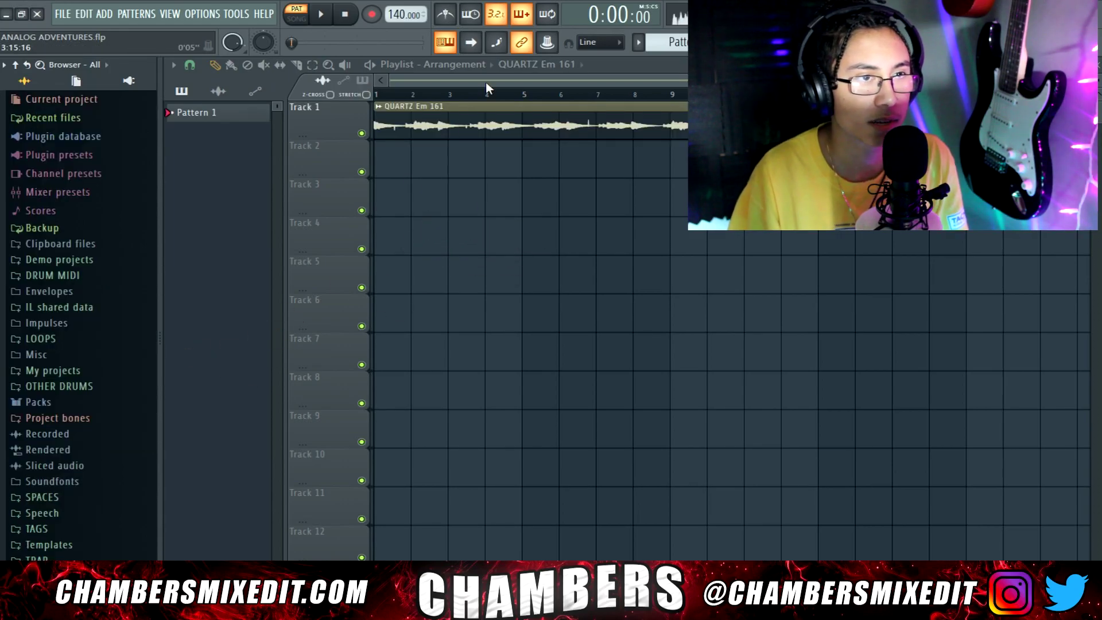
key(alt+F8)
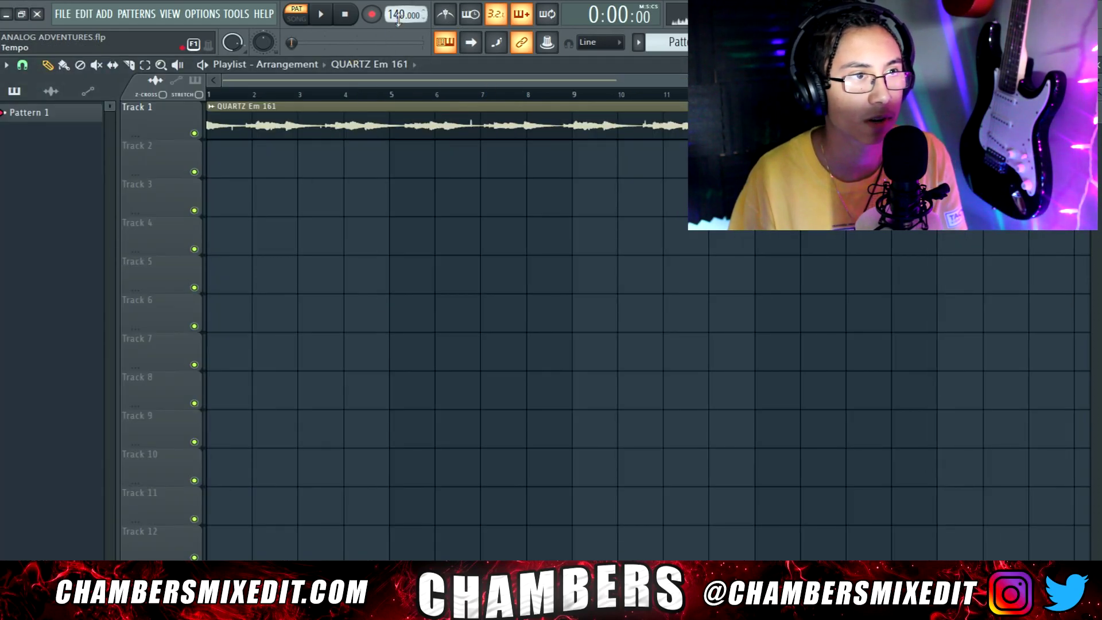
drag(404, 14, 404, 9)
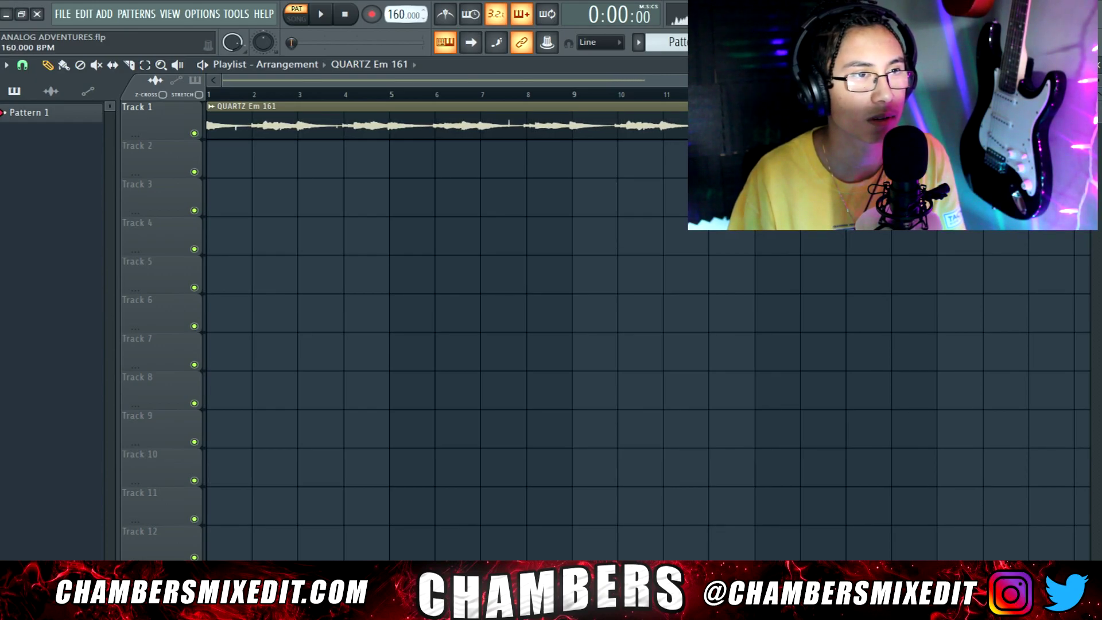
drag(404, 15, 403, 11)
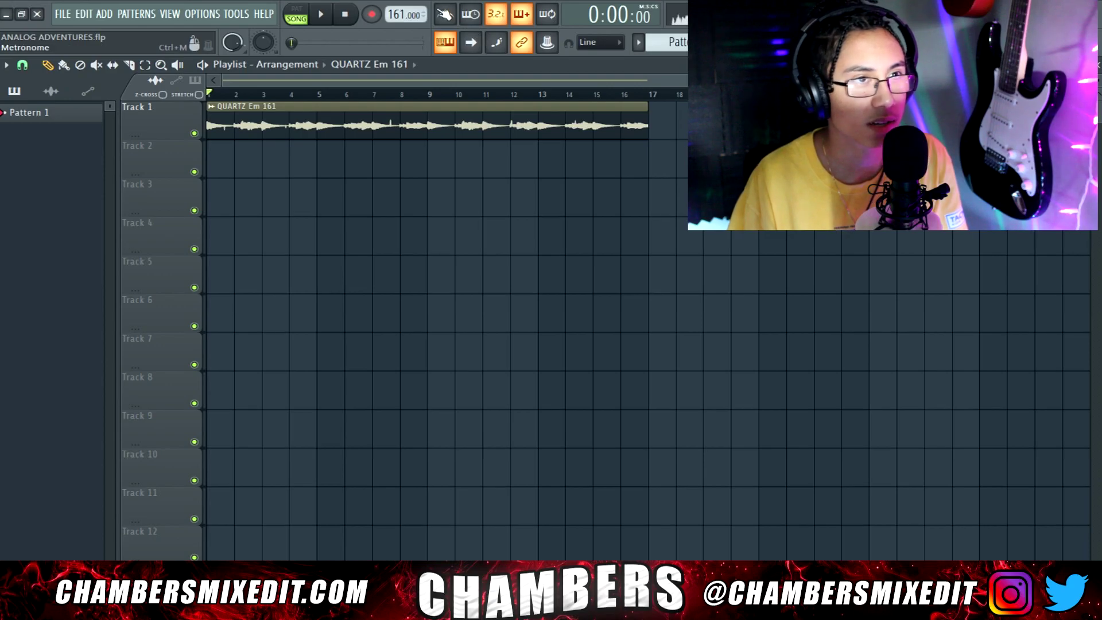
Step: Play the arrangement with the metronome on to check the loop's timing against the beat
click(444, 13)
key(space)
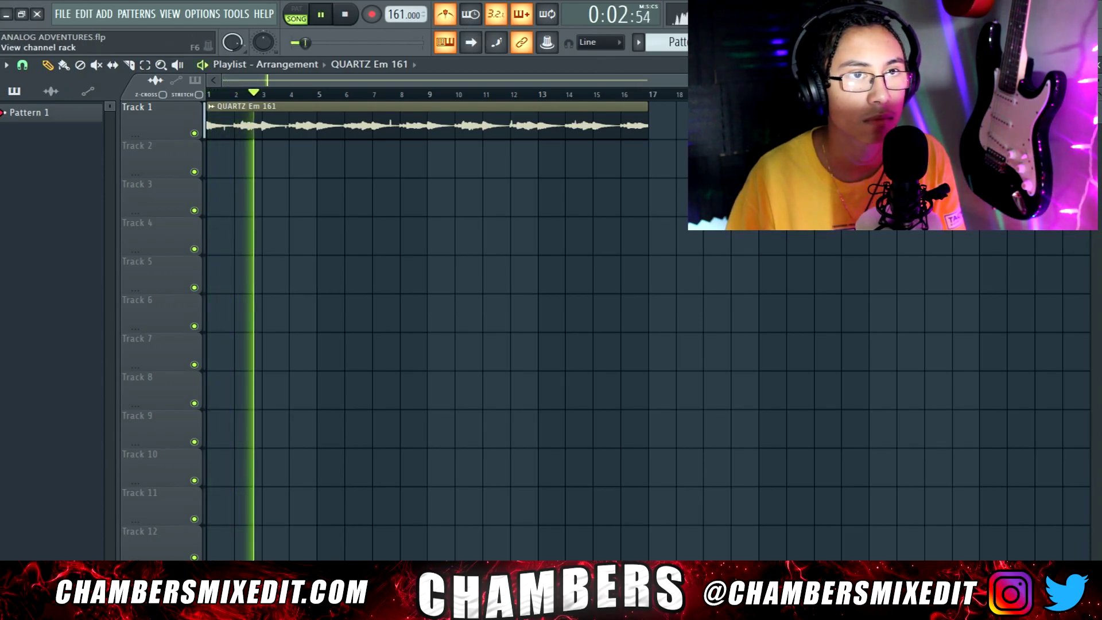
click(451, 14)
key(space)
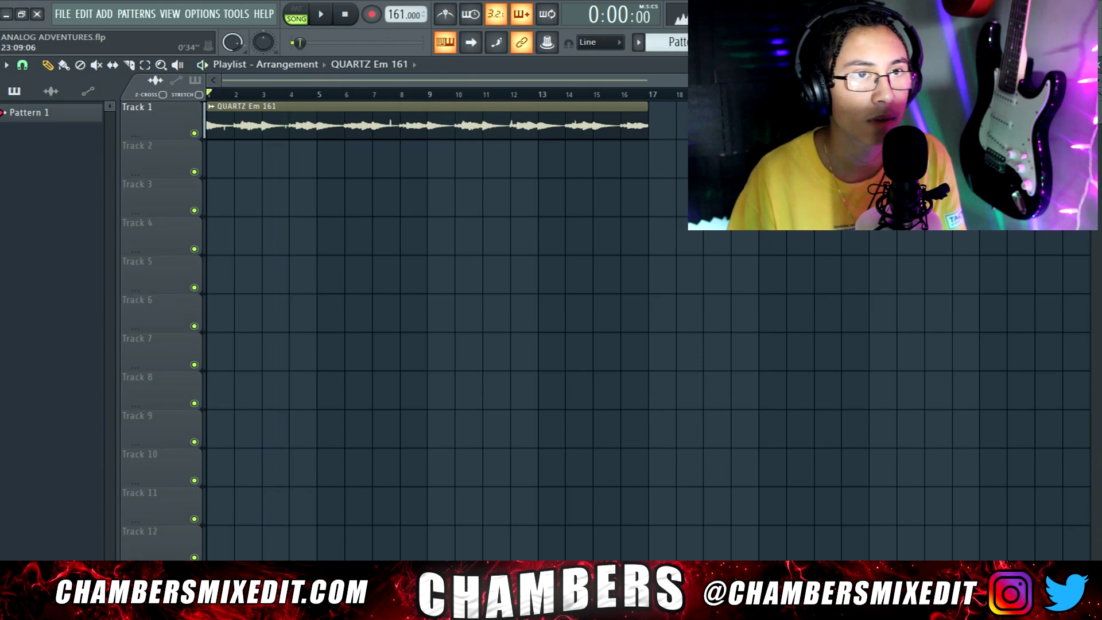
Step: Set the time stretching mode of the QUARTZ Em 161 audio channel to Stretch
key(F6)
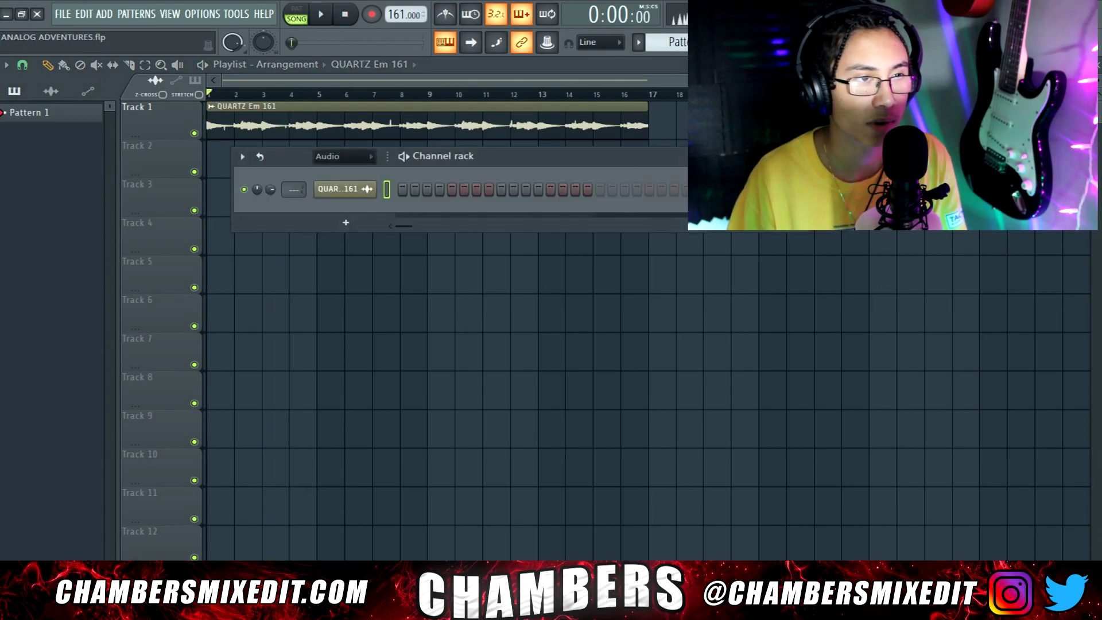
click(342, 192)
click(461, 262)
click(446, 297)
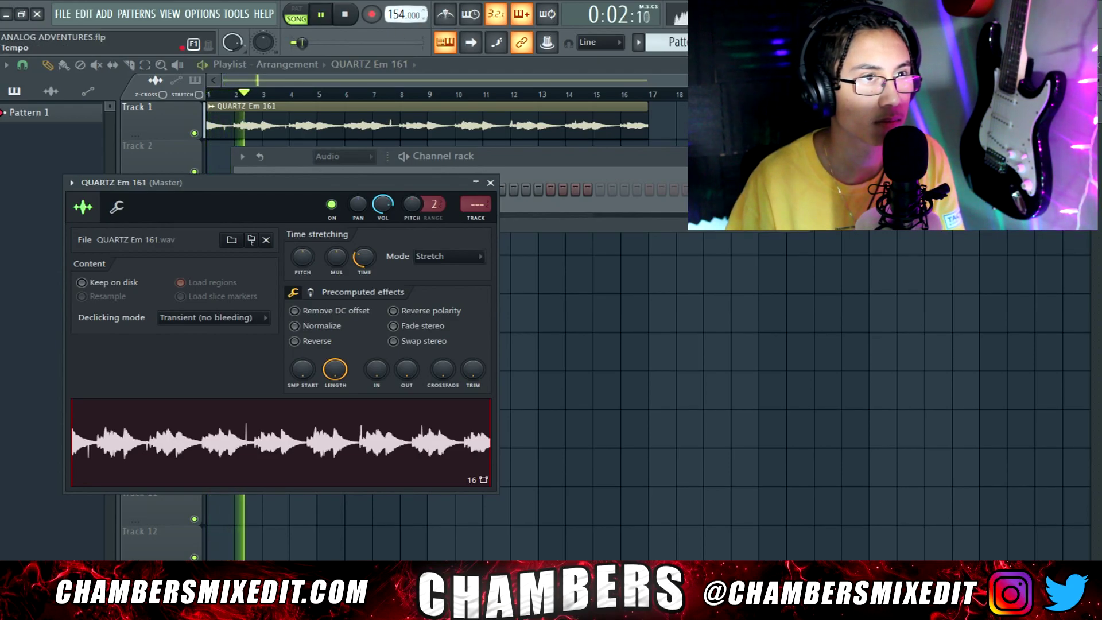
Step: Try a project tempo of 159 BPM while listening to the stretched loop
scroll(394, 12, up, 3)
scroll(394, 12, up, 2)
click(445, 16)
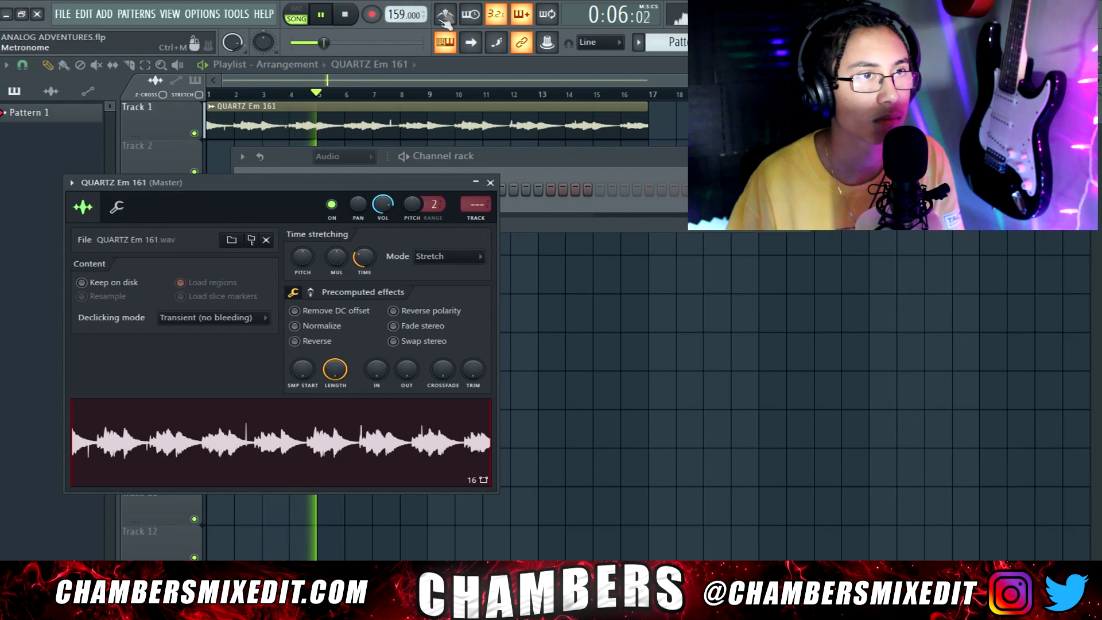
key(space)
Step: Raise the QUARTZ Em 161 sample's time-stretching pitch by 100 cents and listen to the result
drag(302, 262, 302, 244)
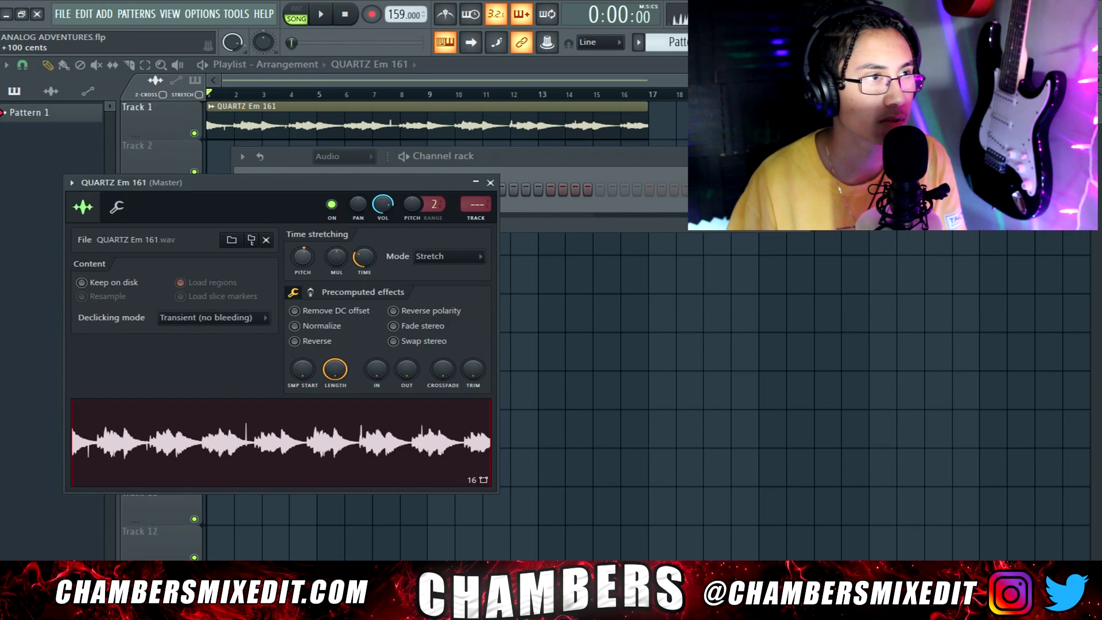
key(space)
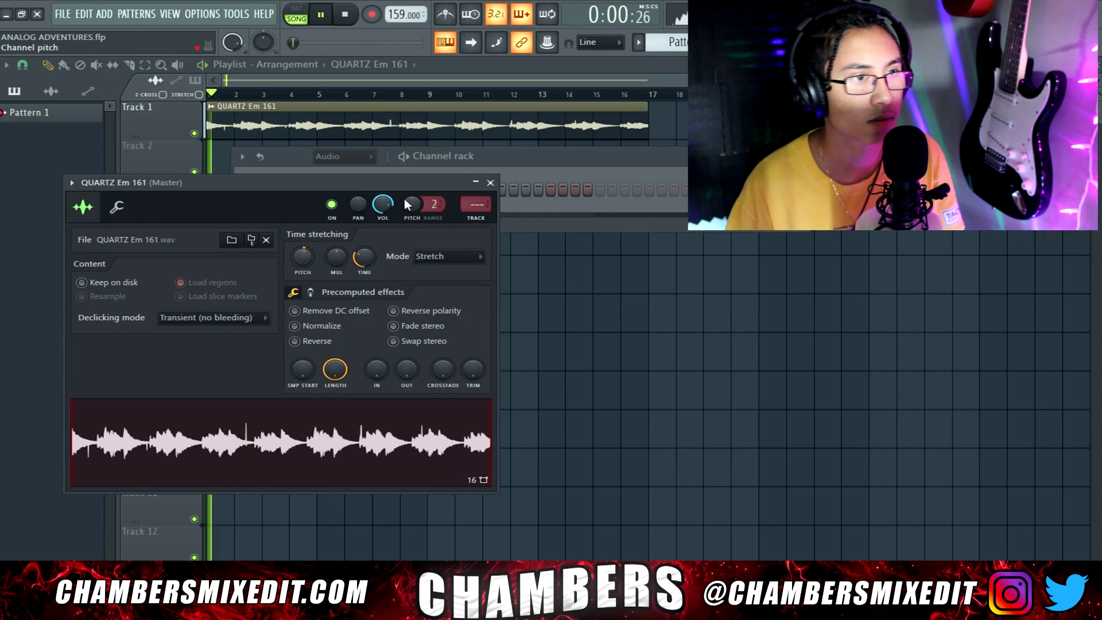
click(490, 182)
Step: Show all channels in the channel rack and delete the default Sampler channel
click(349, 157)
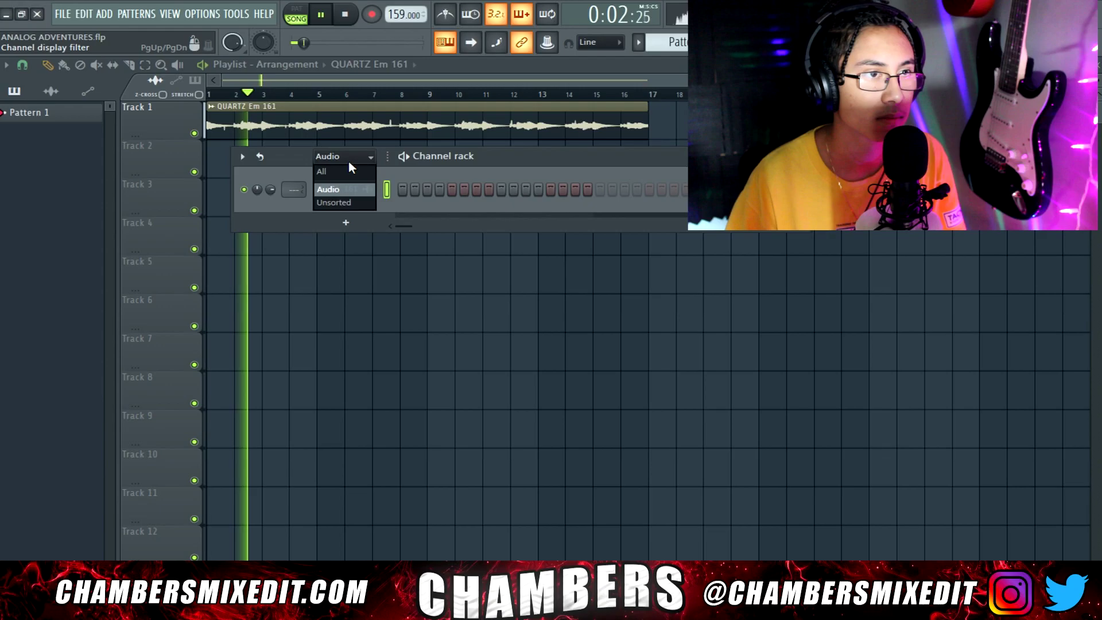
click(348, 171)
right_click(353, 191)
key(d)
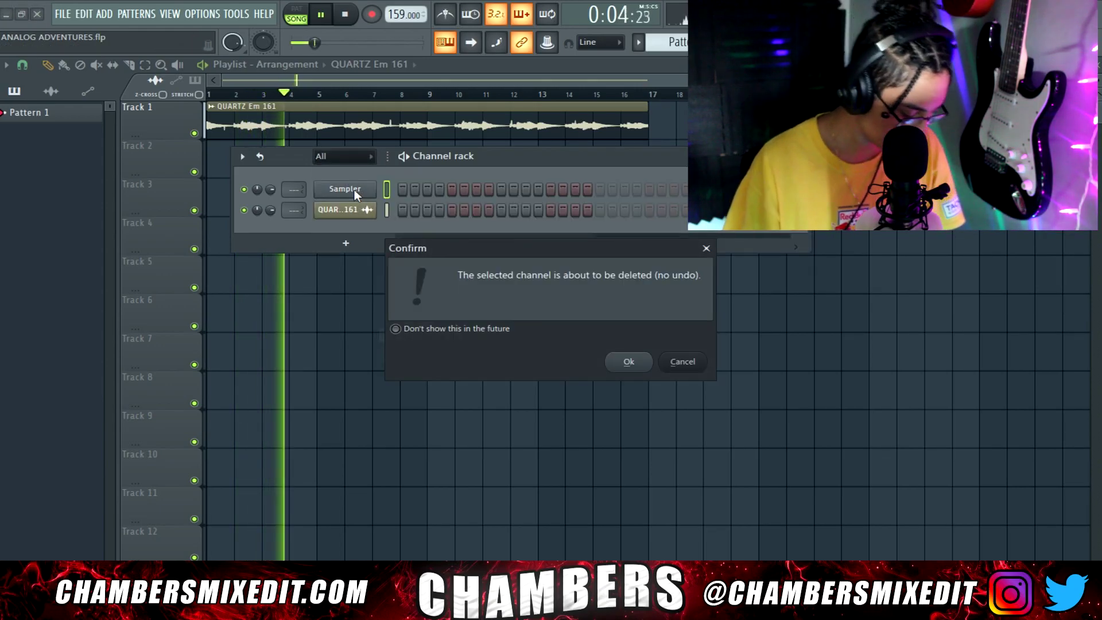
key(Return)
Step: Set the project tempo to 162 BPM and remove the icon from the QUARTZ Em 161 channel
scroll(398, 14, up, 3)
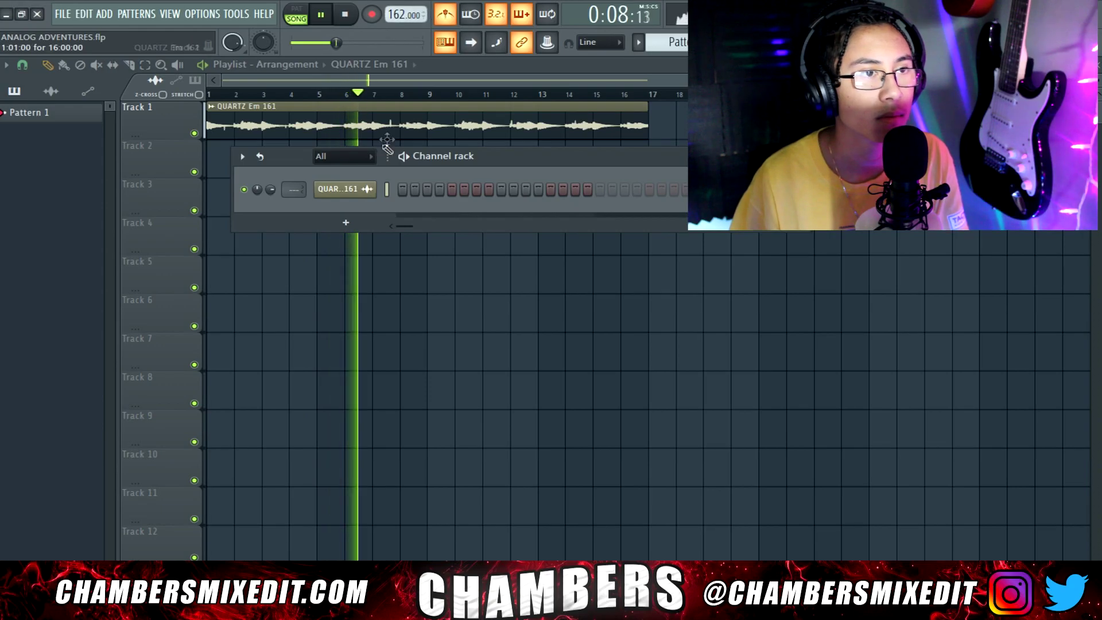
right_click(347, 190)
click(395, 247)
click(411, 167)
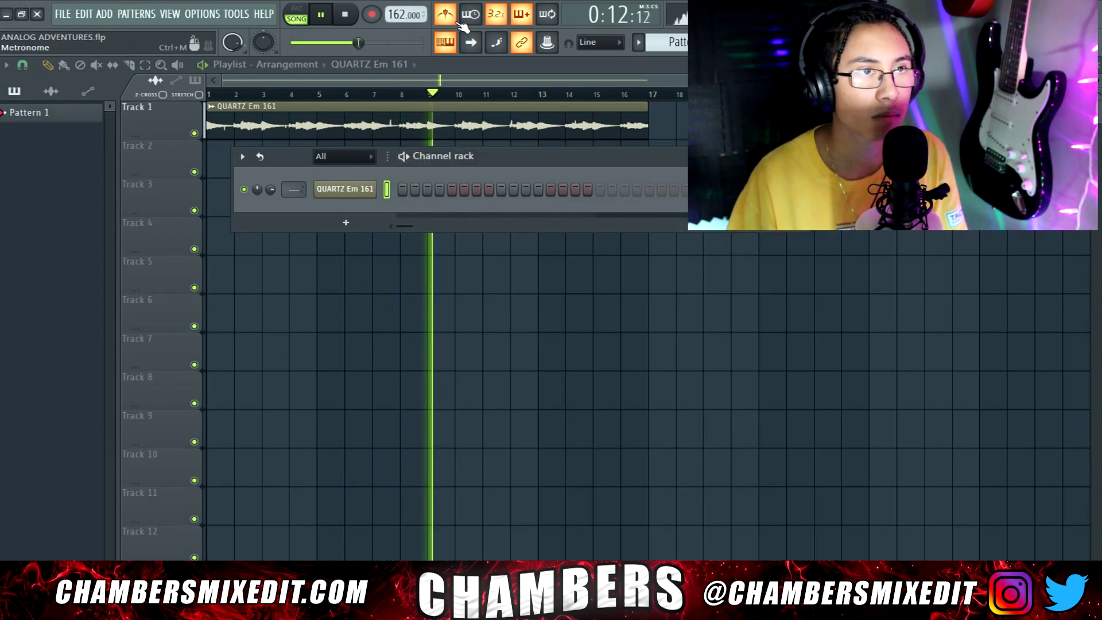
key(space)
Step: Route the QUARTZ Em 161 channel to mixer Insert 1 and play it back
key(F9)
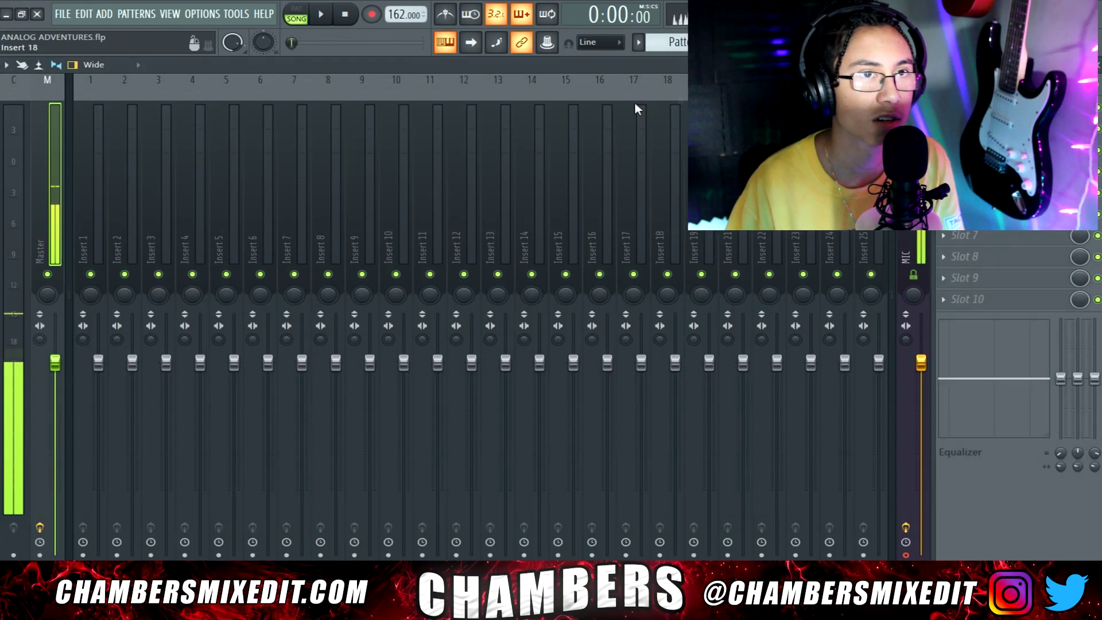
right_click(103, 195)
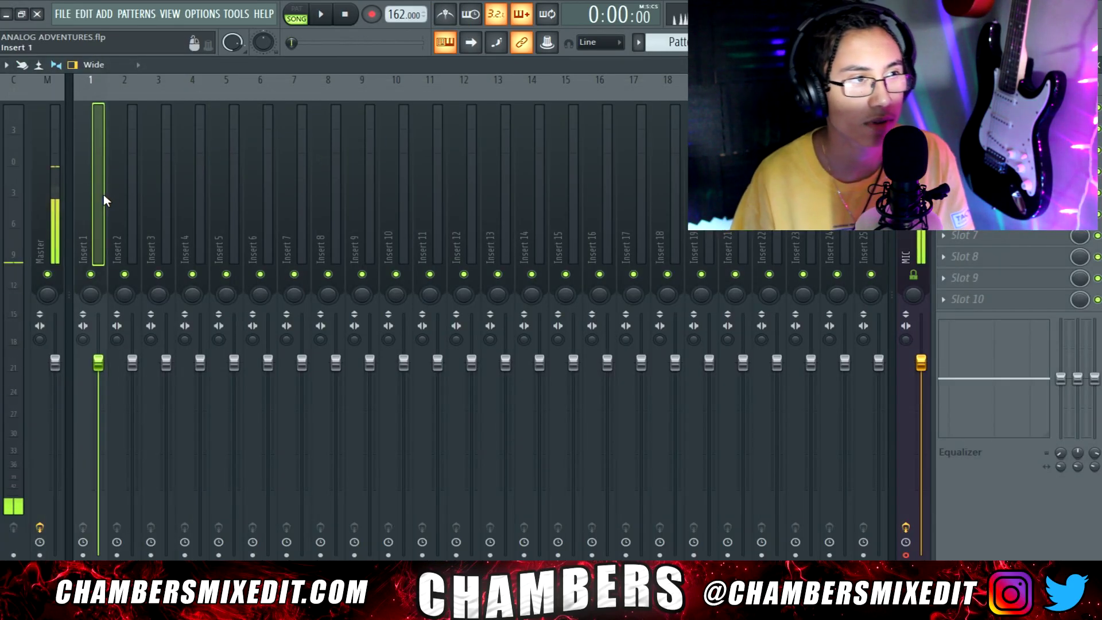
mouse_move(213, 201)
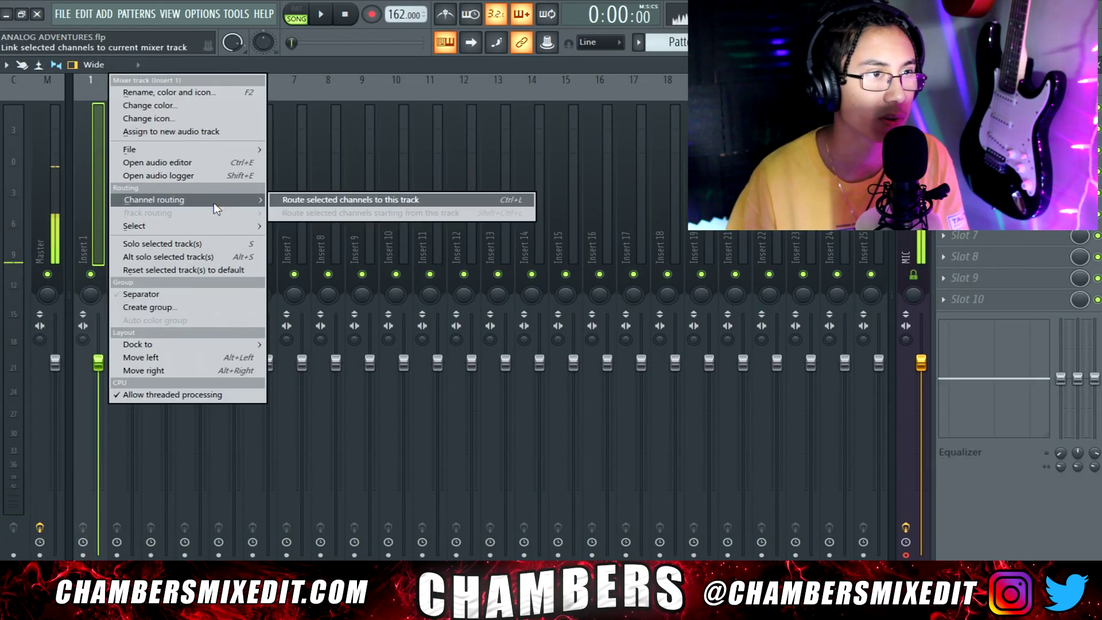
click(315, 200)
key(space)
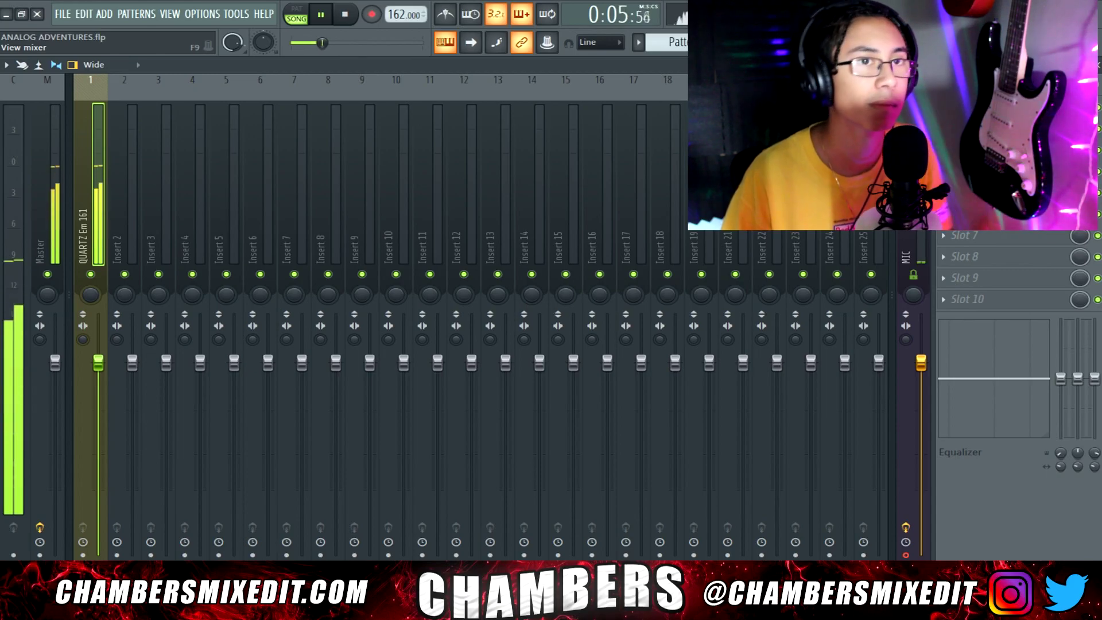
Step: Audition the CHORDS A, CHORDS B and PLUCK stems in the October samples' QUARTZ folder
key(F9)
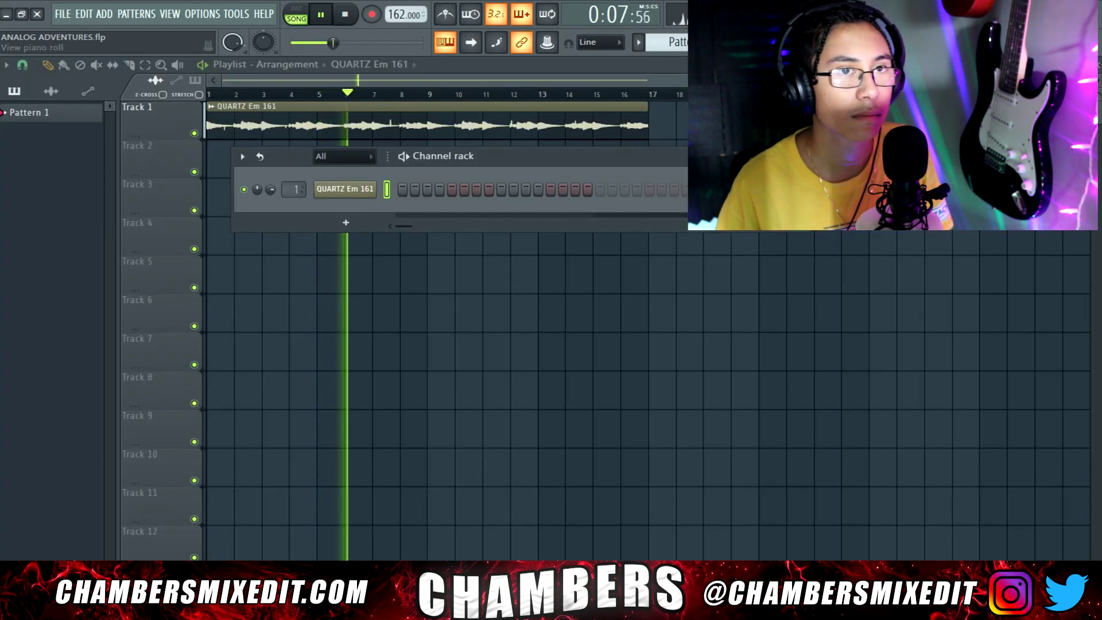
key(alt+F8)
key(space)
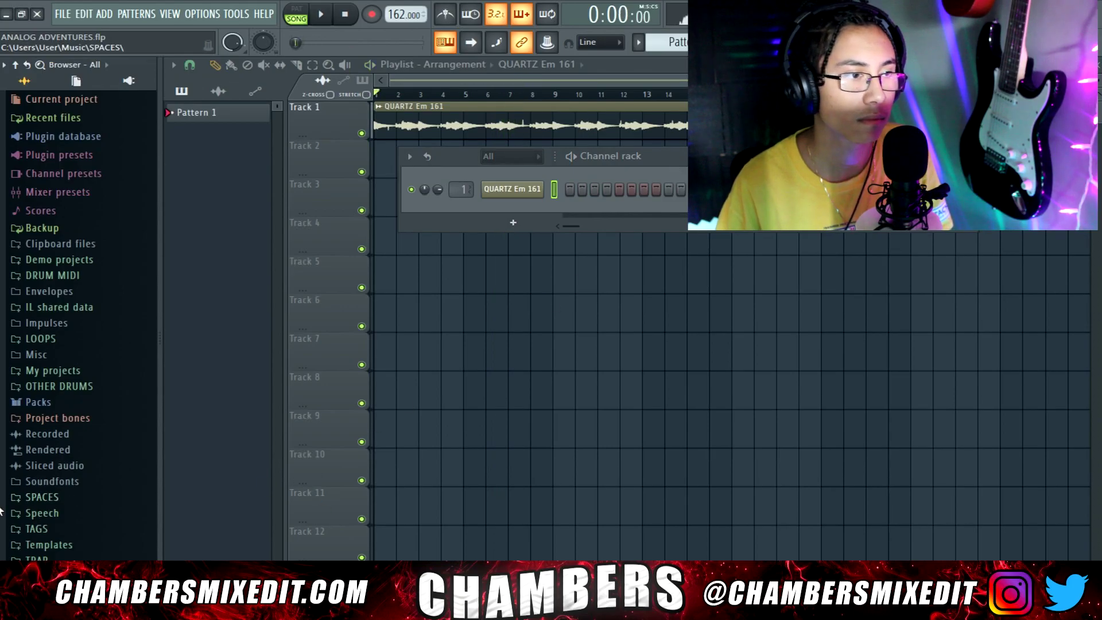
click(41, 339)
click(70, 527)
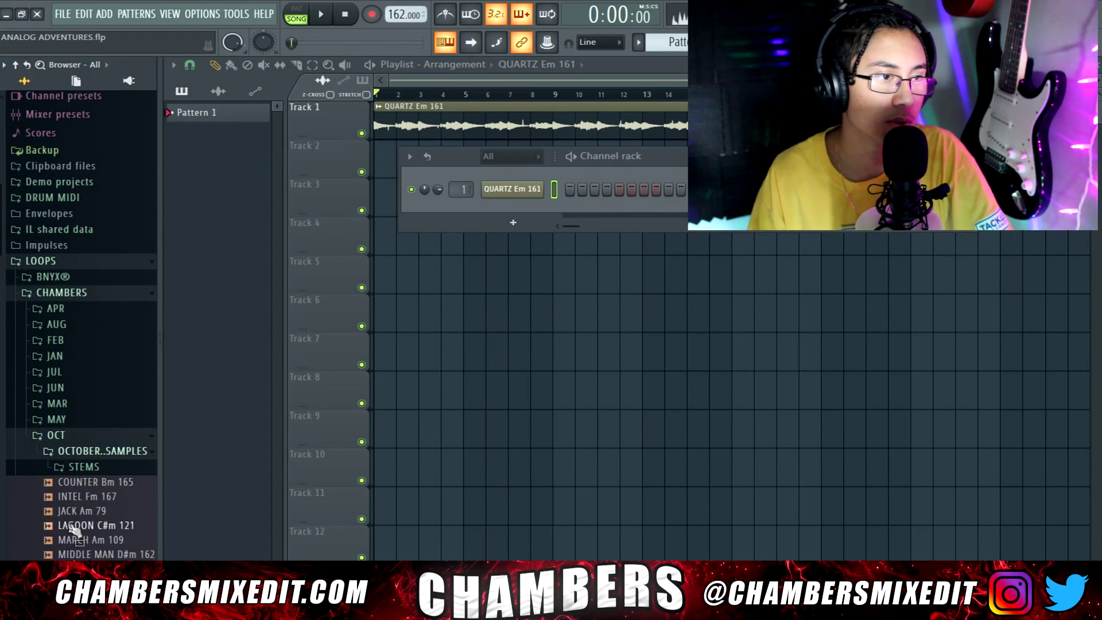
click(111, 473)
click(122, 438)
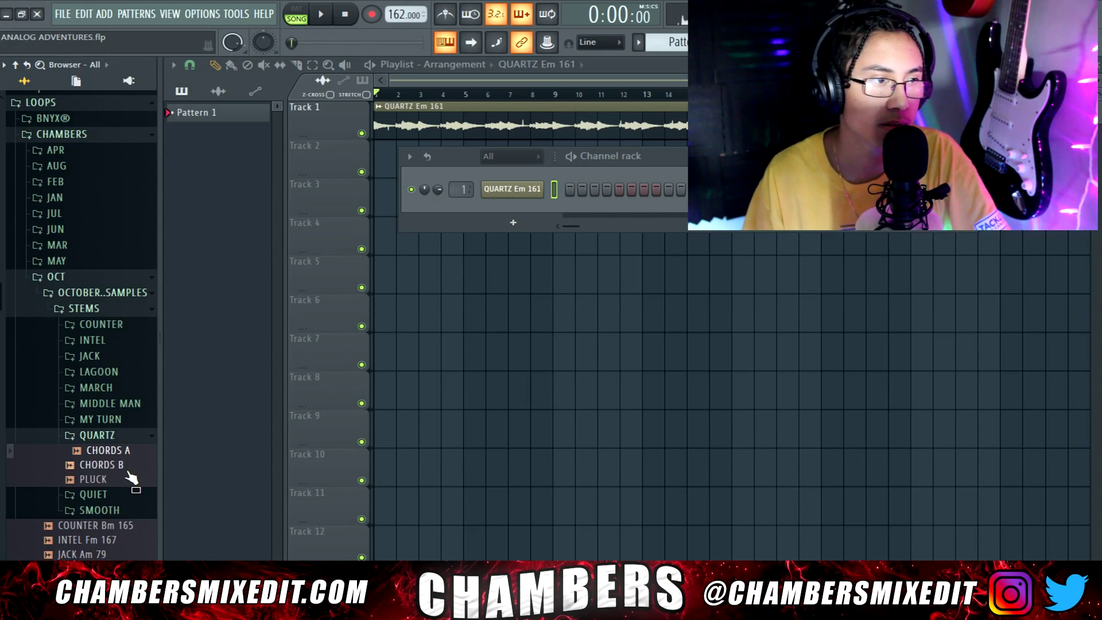
click(133, 467)
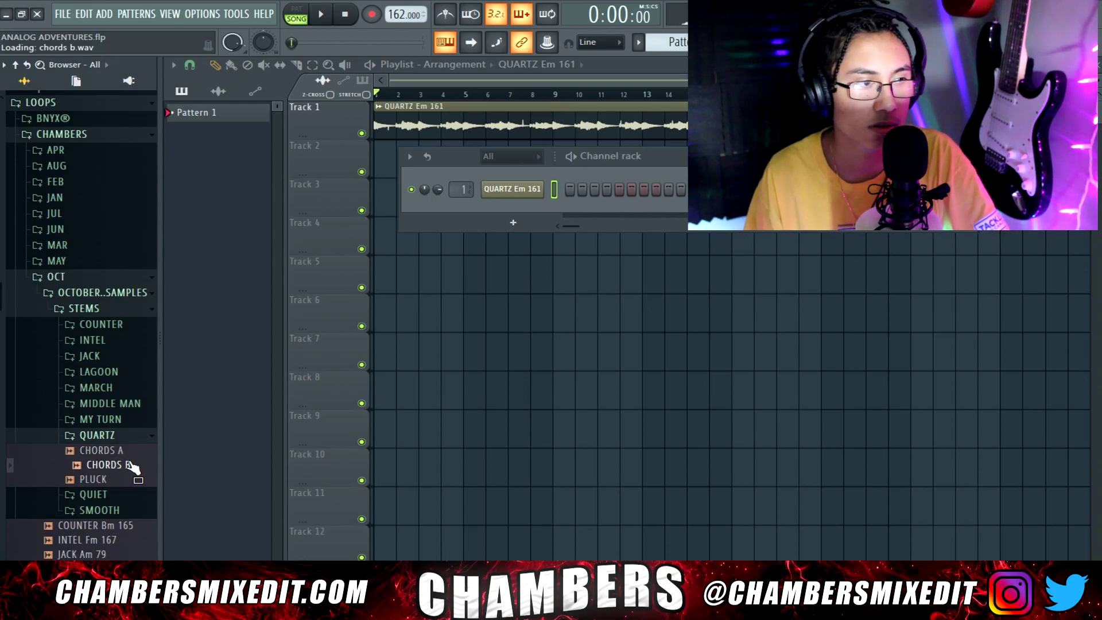
click(99, 479)
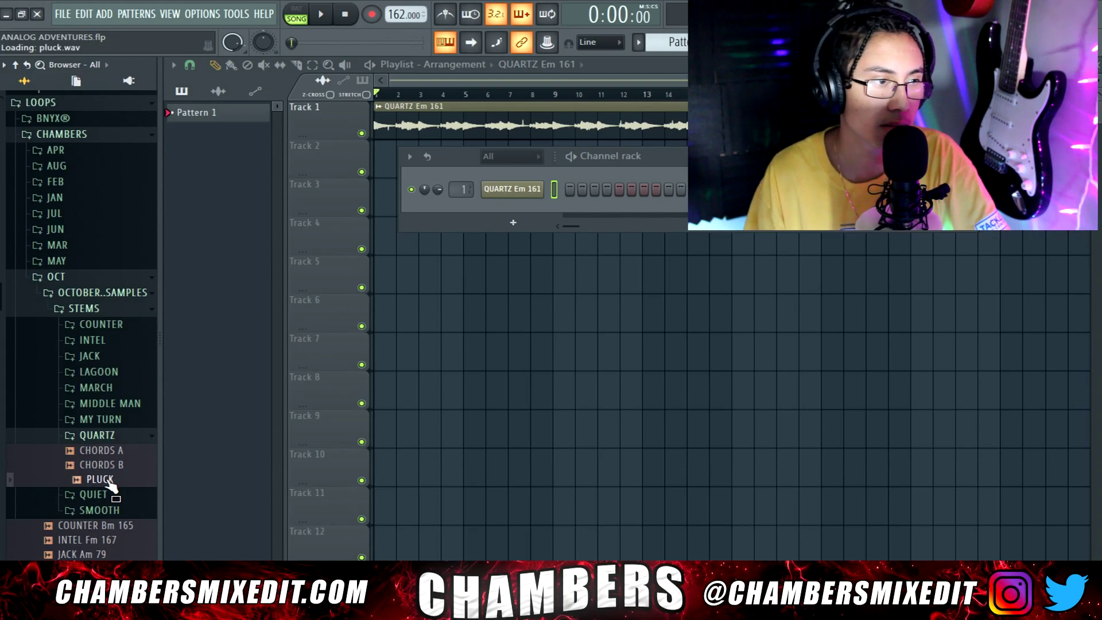
click(27, 65)
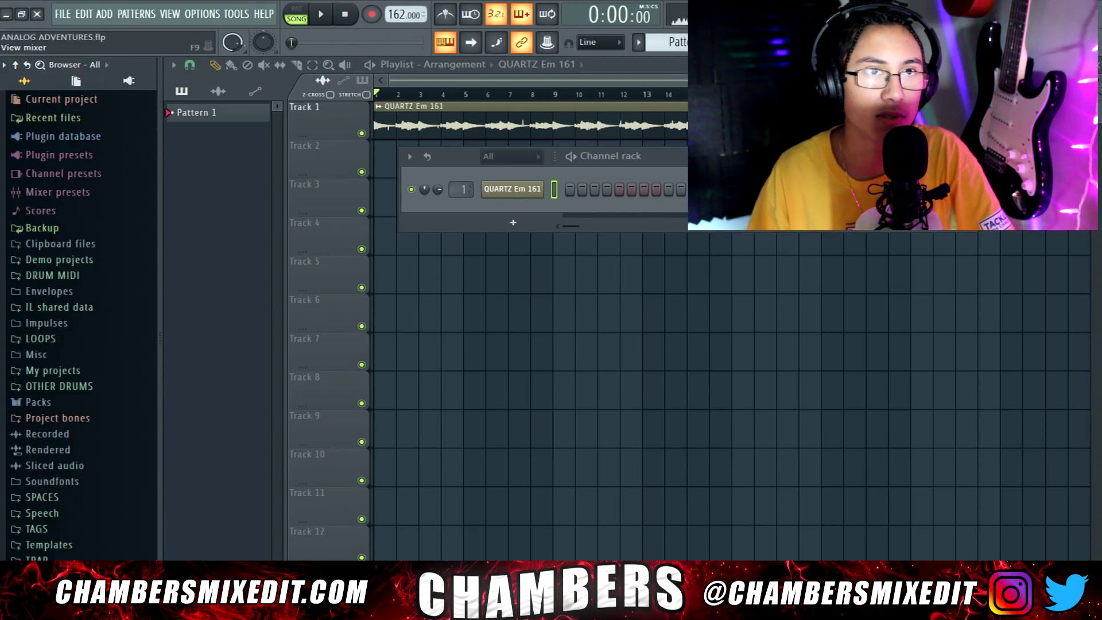
key(alt+F8)
Step: Cut the low band of the QUARTZ Em 161 mixer track's built-in equalizer to -18.0 dB at 90 Hz during playback
key(space)
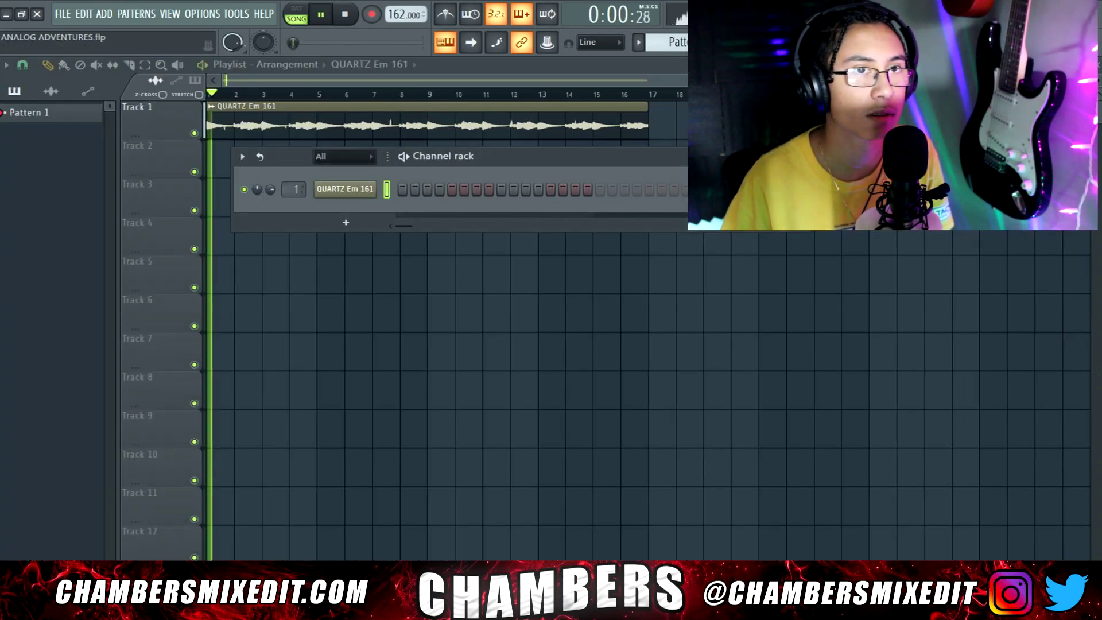
key(F6)
key(F9)
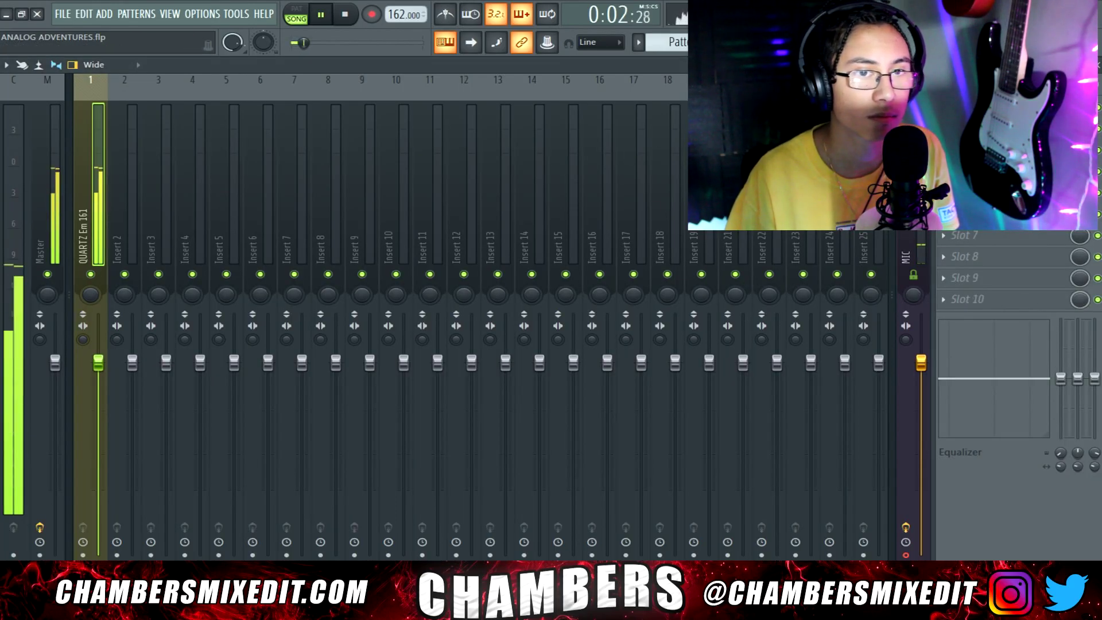
drag(1061, 378, 1063, 438)
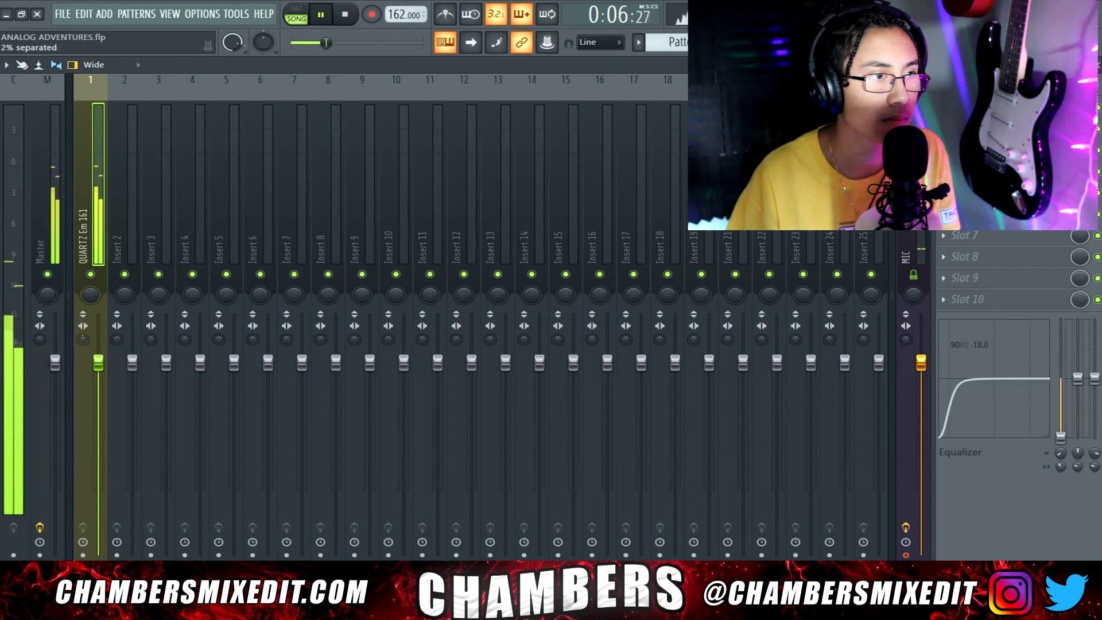
Step: Load HalfTime into effect slot 1 of the QUARTZ Em 161 mixer track and play the loop through it
key(F5)
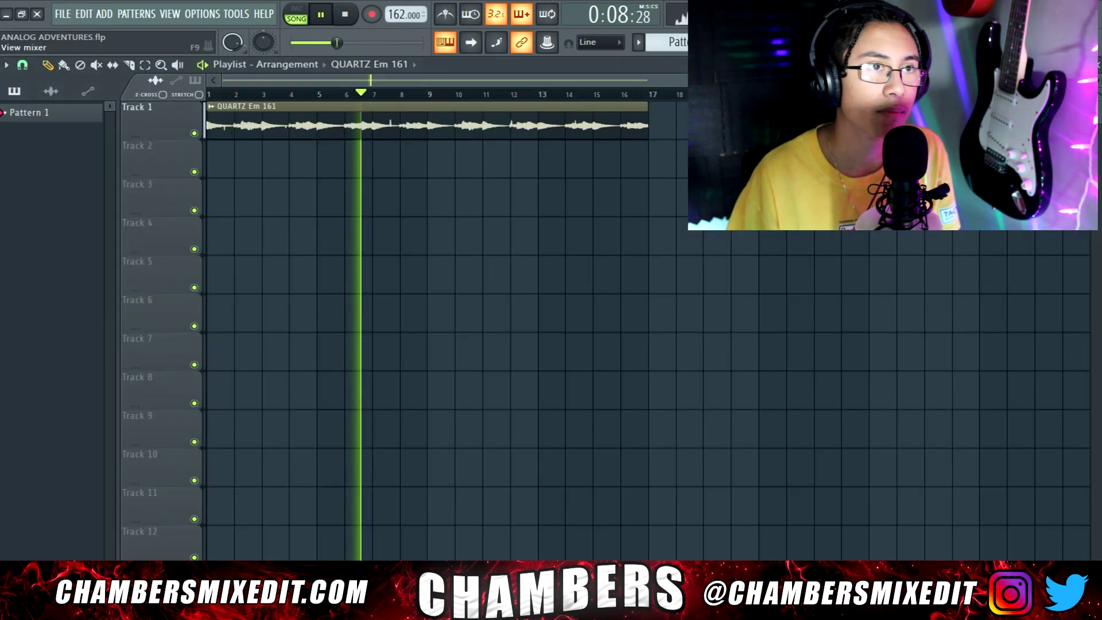
key(space)
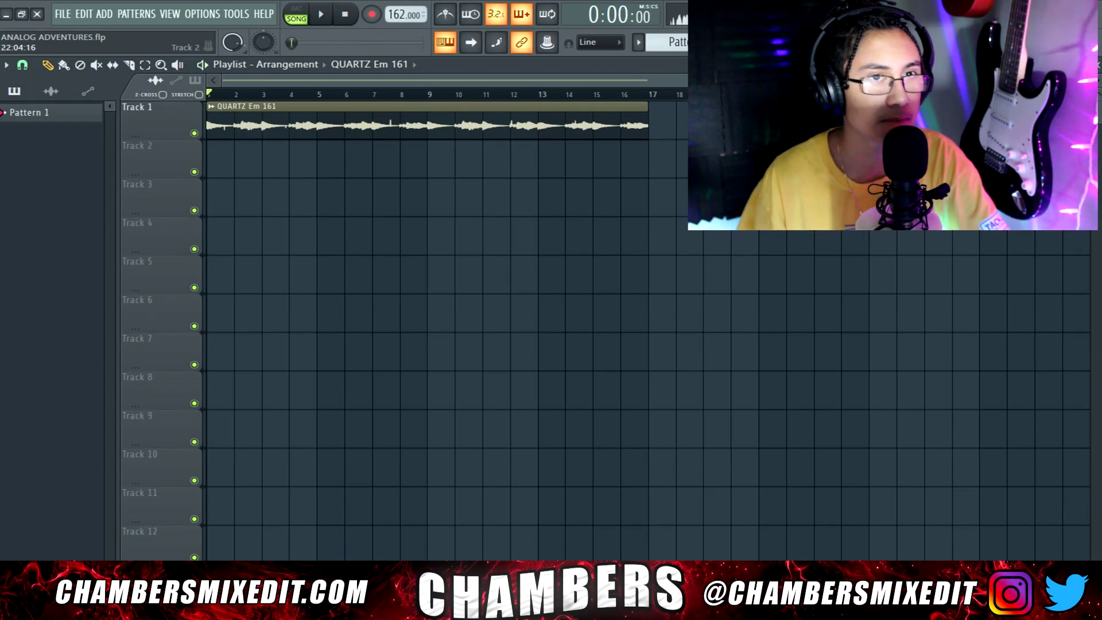
key(F9)
key(space)
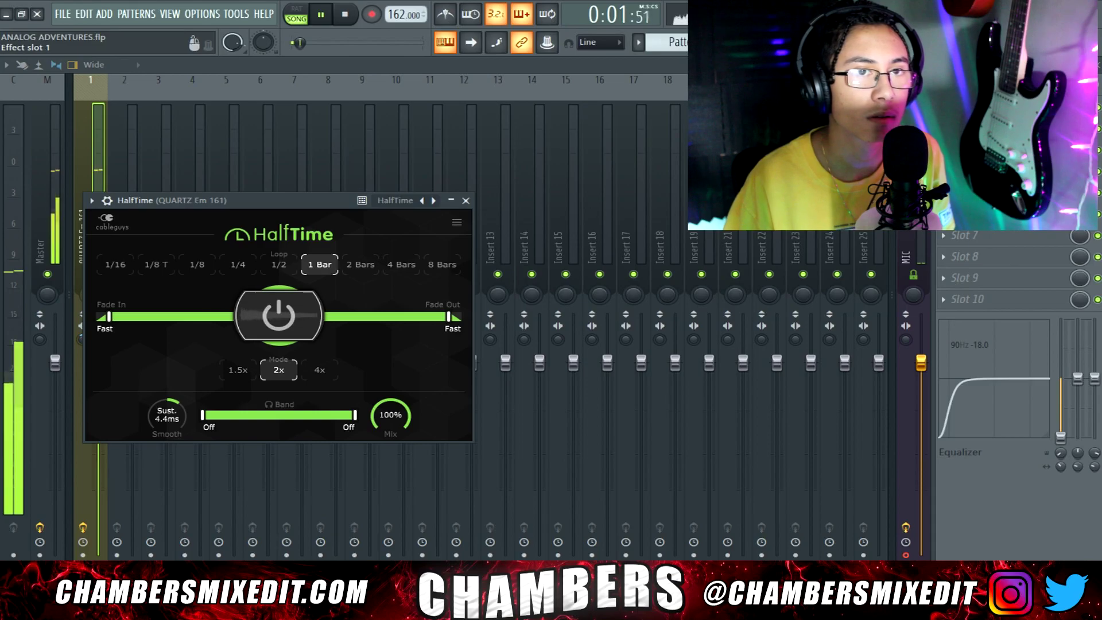
click(987, 107)
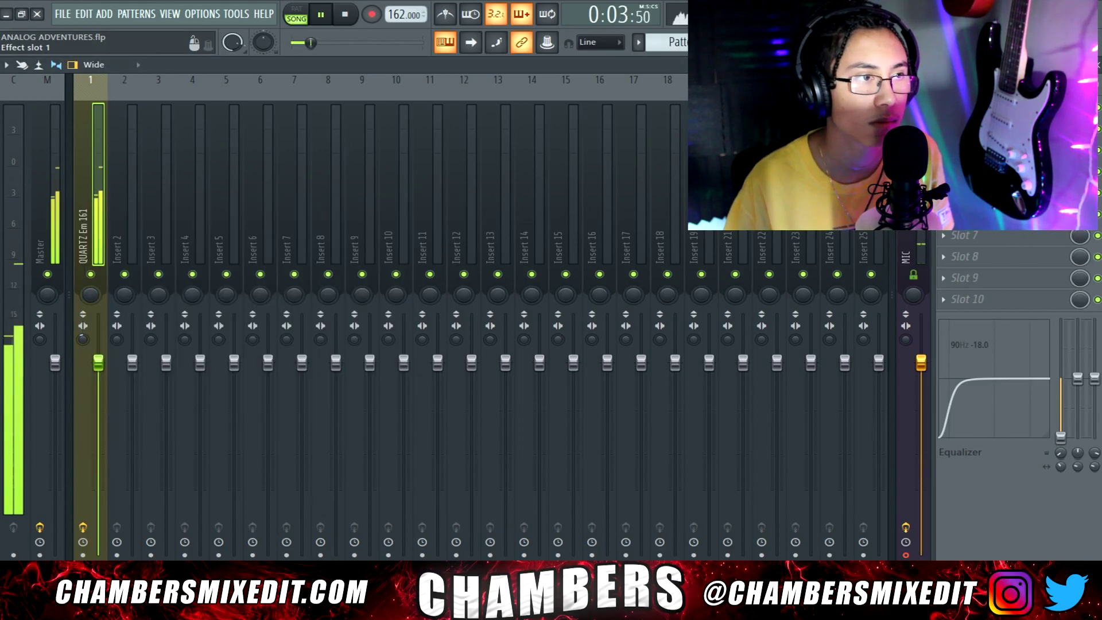
key(space)
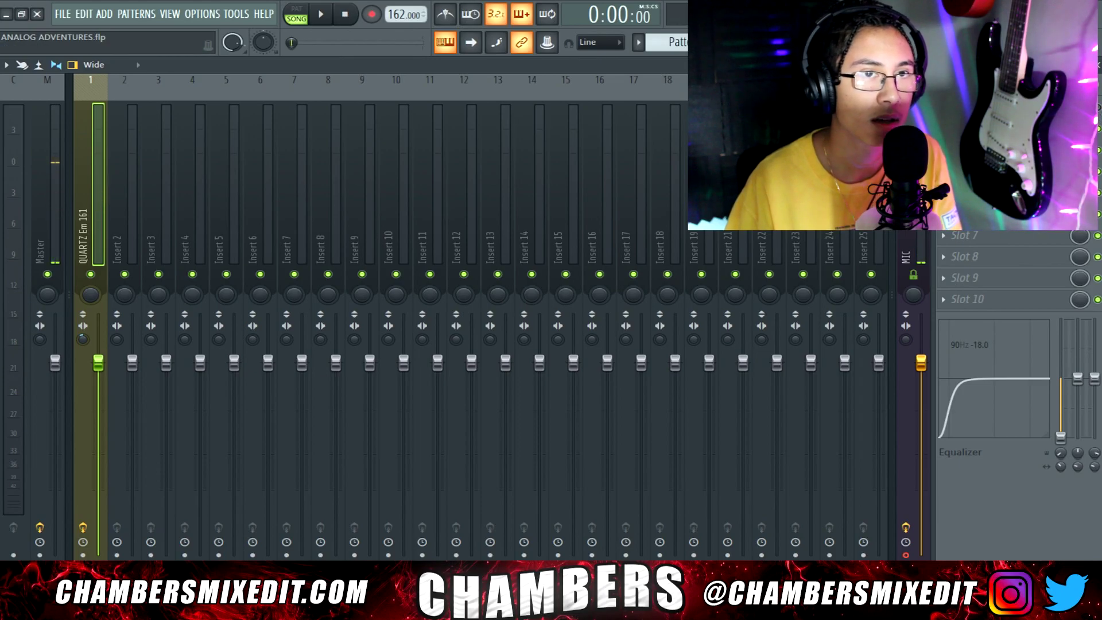
Step: In the JDG VOL1 808 (3) piano roll, extend the C#5 note at bar 3 to the next C#5 note and play it back
key(F5)
key(alt+F8)
key(F7)
key(space)
scroll(618, 261, up, 4)
scroll(640, 369, down, 4)
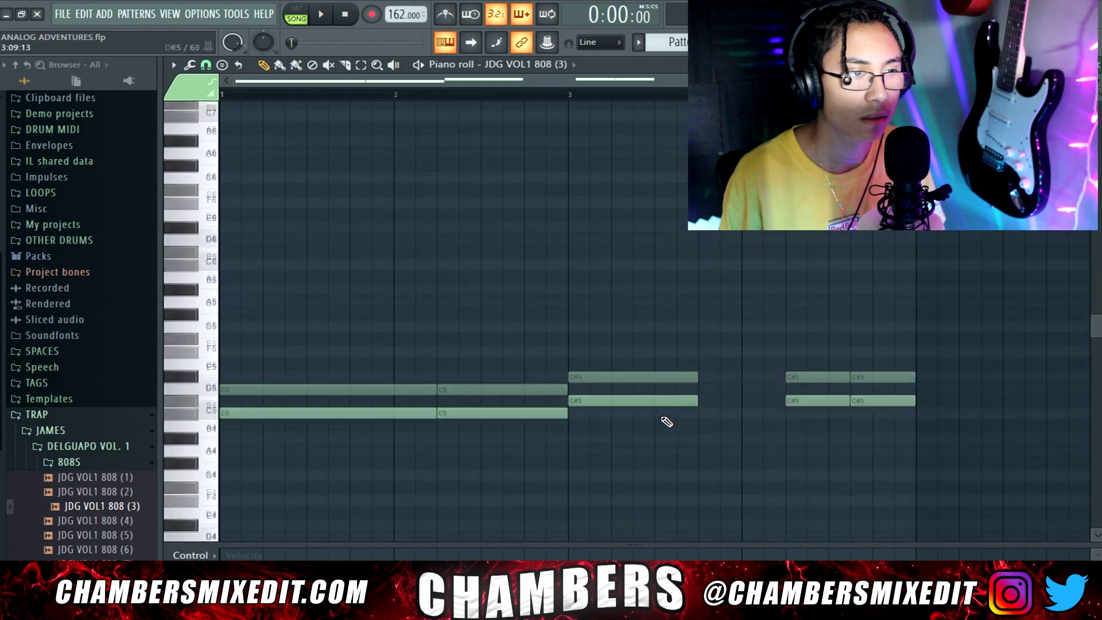
drag(697, 343, 785, 343)
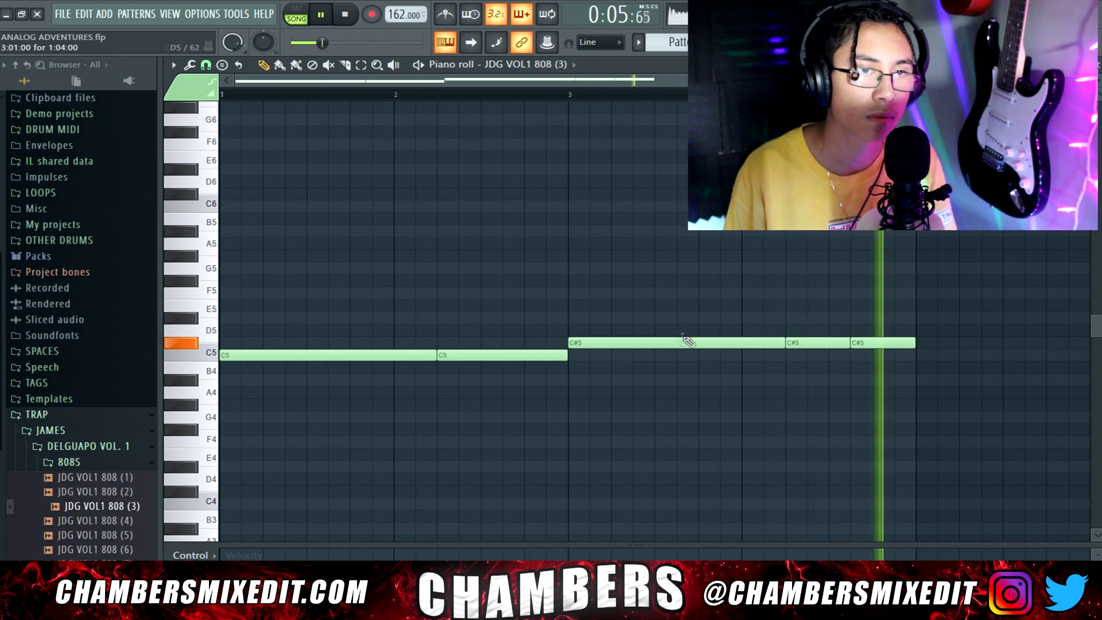
key(space)
Step: Clone Pattern 1 as Pattern 2, place it on Track 2 at bar 5 and play from there
click(639, 42)
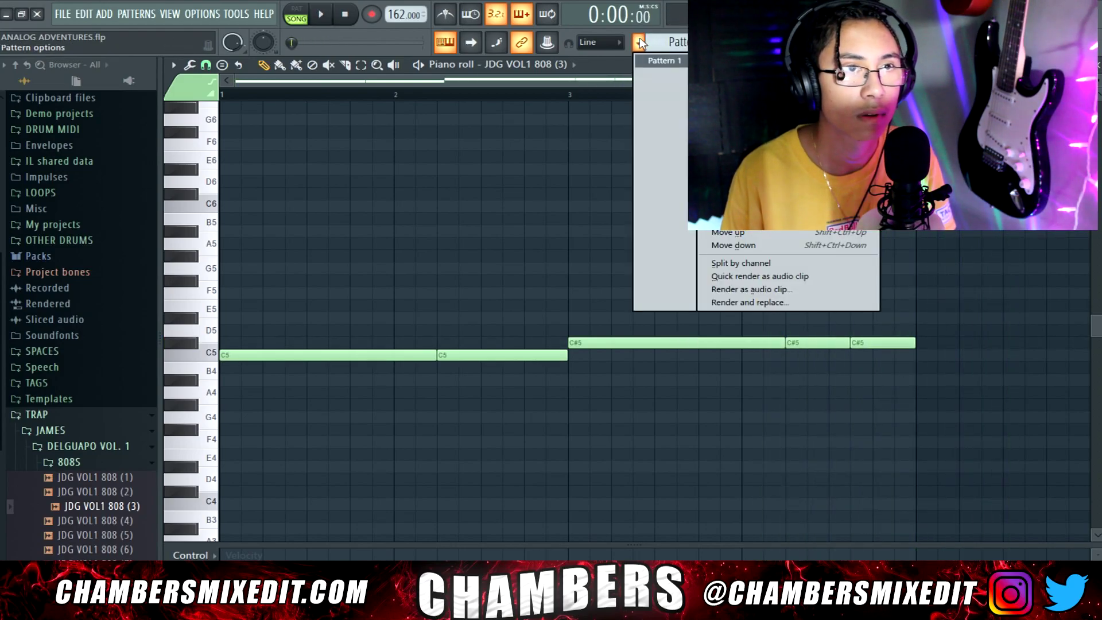
click(740, 73)
key(F5)
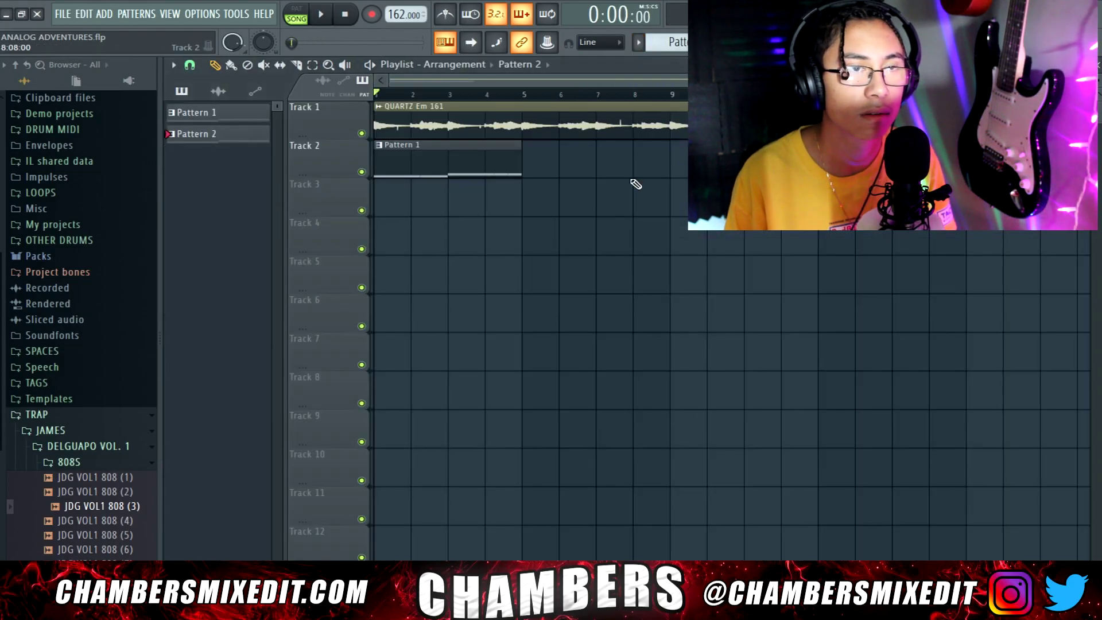
click(530, 159)
click(538, 98)
key(space)
Step: In Pattern 2's 808 notes, shorten the first C5 to 14 steps and add a 6-step C5 before the following C5
double_click(538, 152)
click(525, 64)
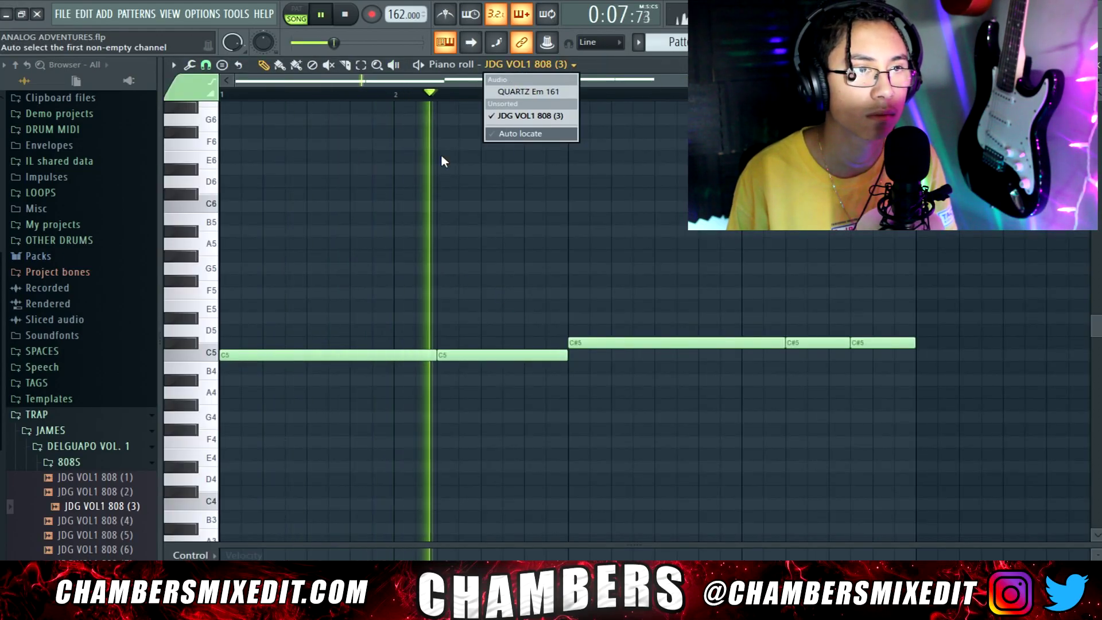
click(418, 65)
key(space)
key(space)
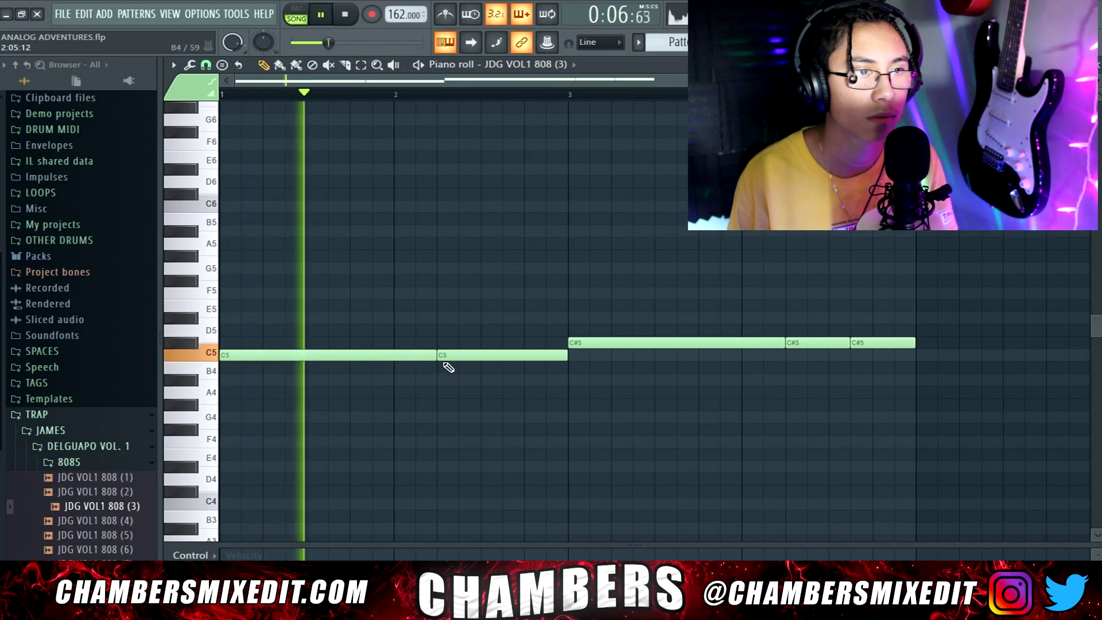
drag(435, 355, 372, 355)
key(space)
key(space)
click(387, 354)
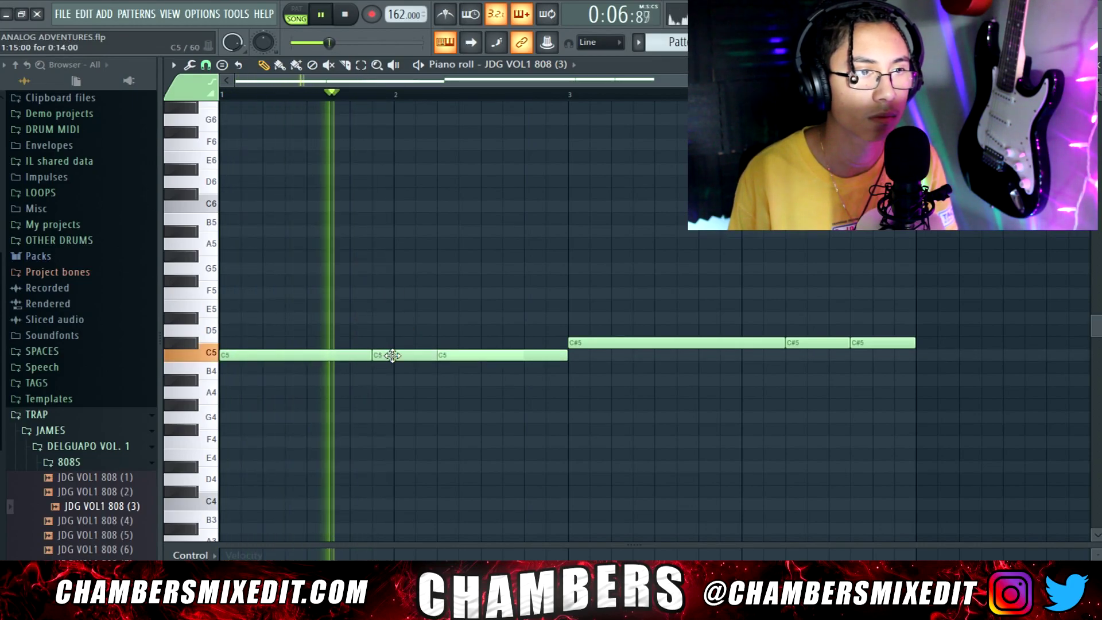
key(space)
key(space)
drag(519, 360, 436, 361)
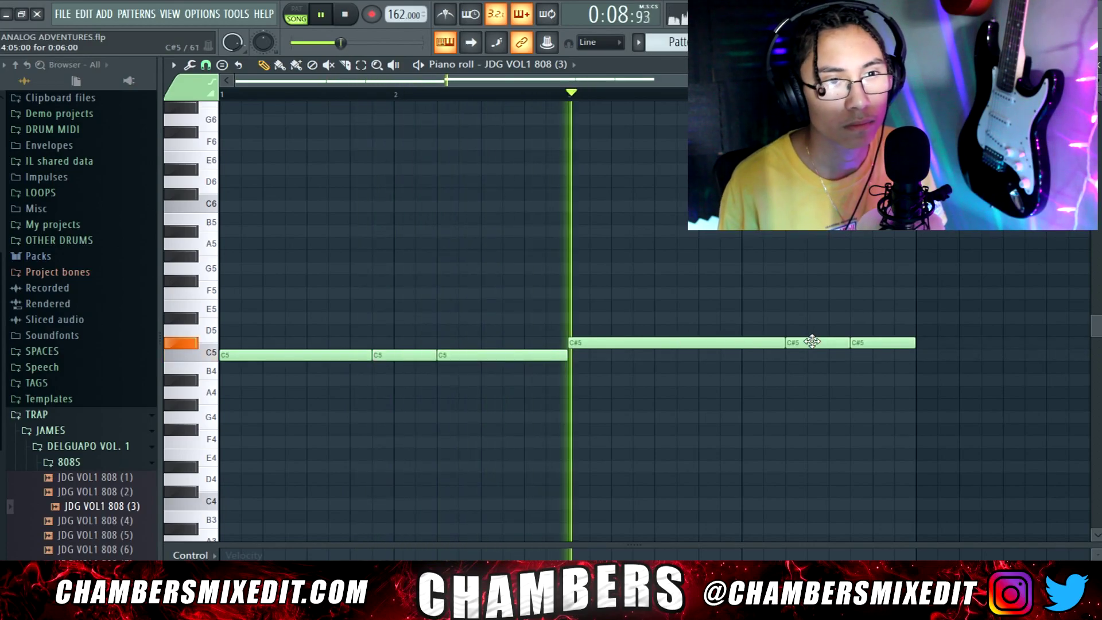
Step: Raise the last two C#5 notes of Pattern 2 to D#5 and E5 and play the melody
drag(803, 335, 808, 320)
key(space)
drag(868, 347, 861, 302)
key(space)
key(space)
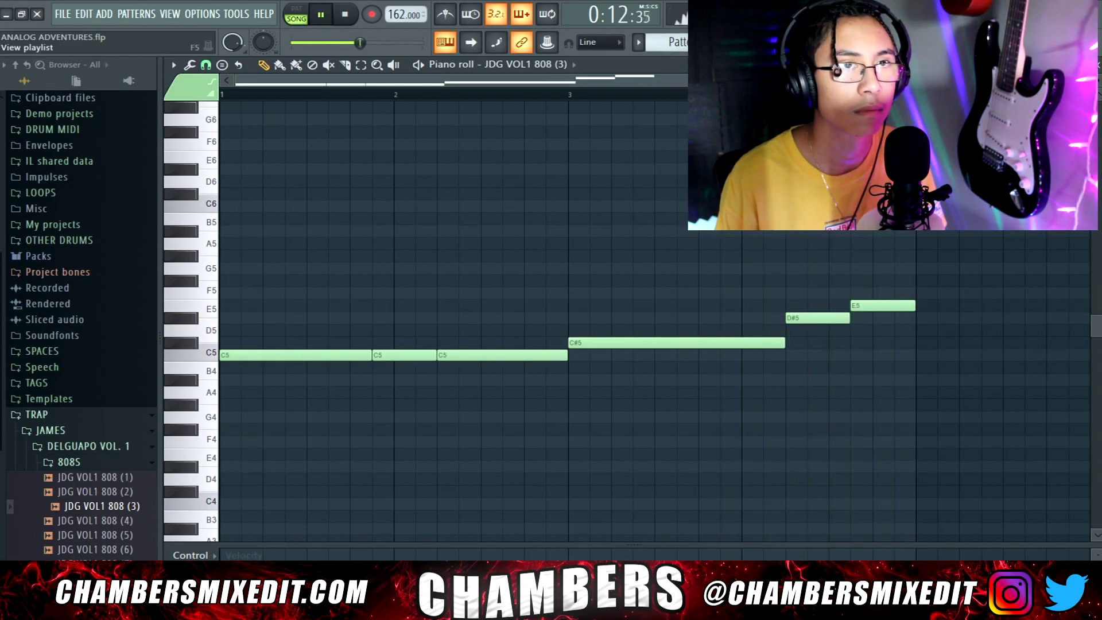
Step: Duplicate the playlist arrangement so the Pattern 1 and Pattern 2 clips repeat along Track 2 from bar 9
click(762, 42)
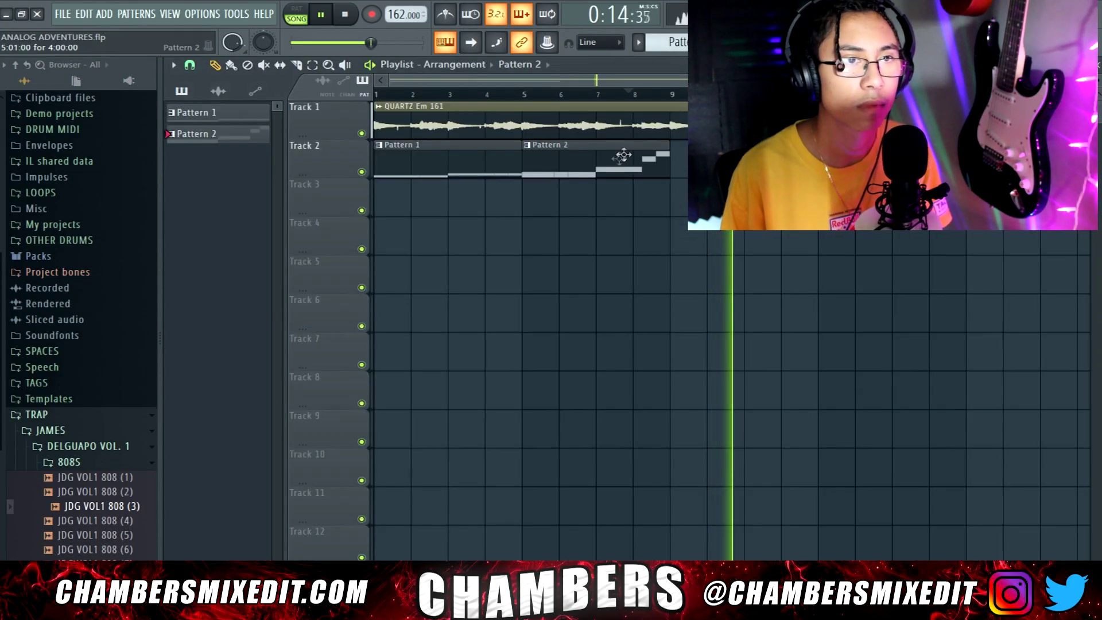
key(ctrl+a)
key(ctrl+b)
key(ctrl+d)
key(ctrl+s)
drag(535, 195, 660, 183)
drag(542, 167, 659, 165)
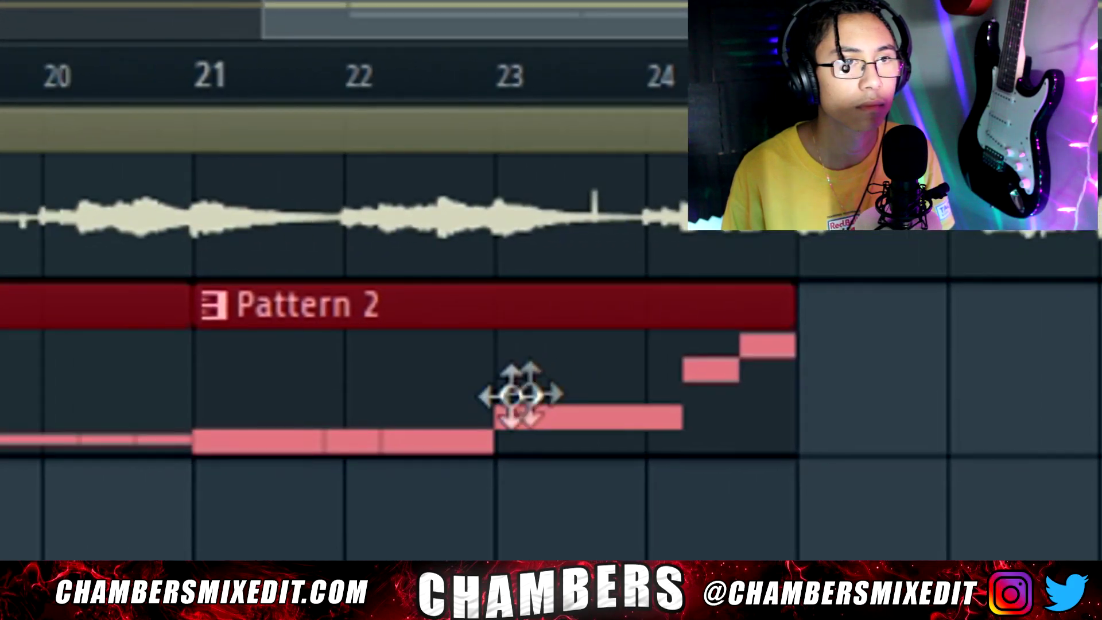
drag(519, 396, 501, 376)
key(ctrl+b)
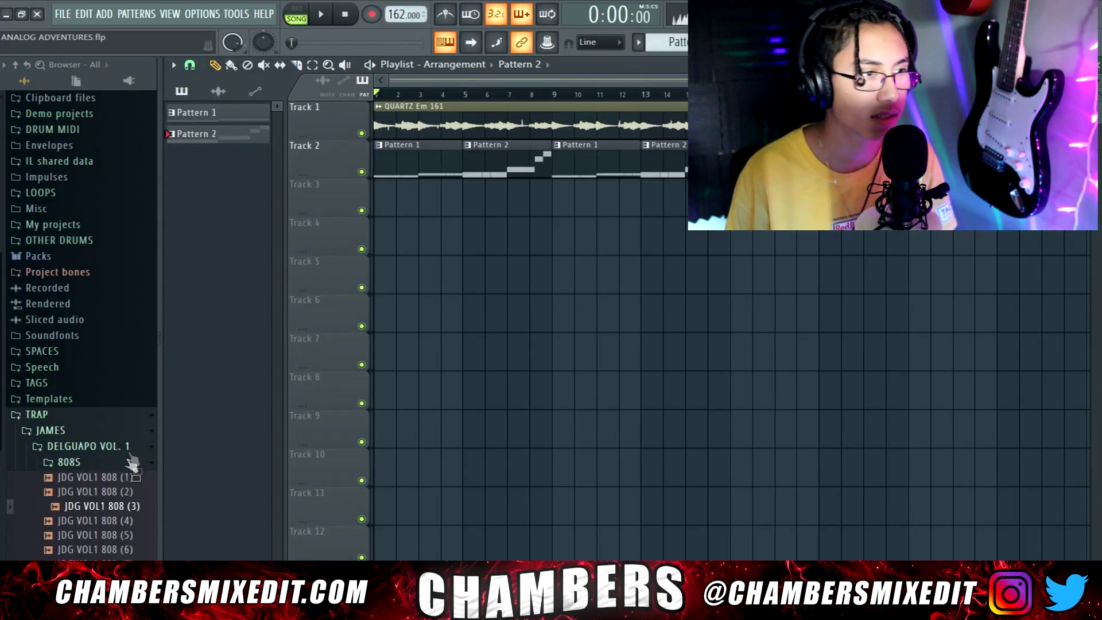
Step: Load JDG VOL1 CLAP (2) into Pattern 3 and program clap hits on steps 9 and 25
click(129, 462)
click(112, 497)
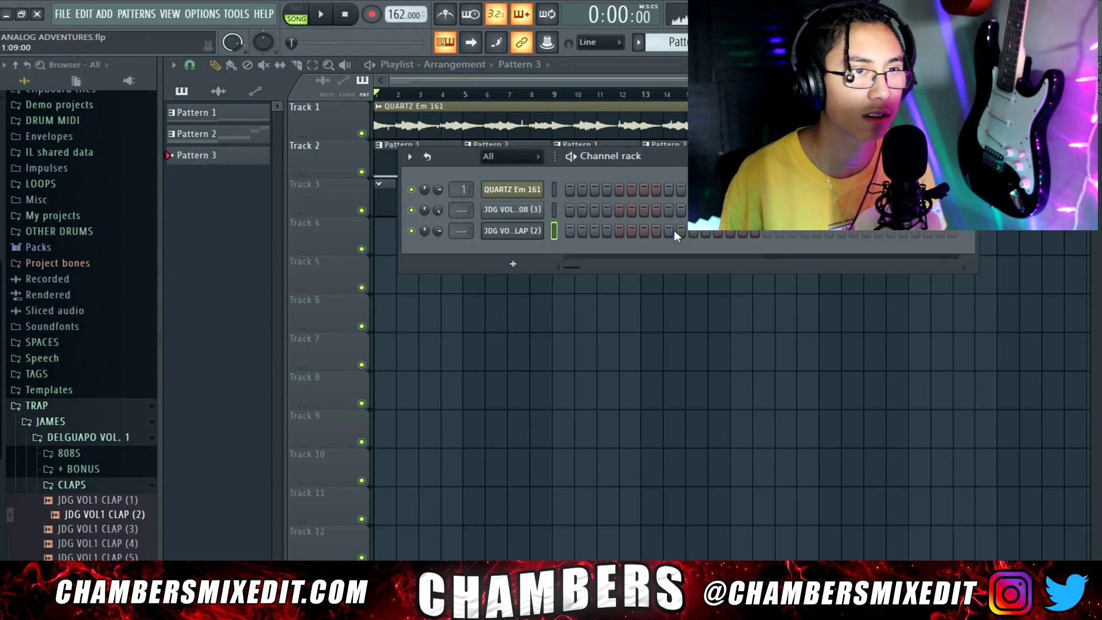
click(669, 232)
key(space)
click(967, 156)
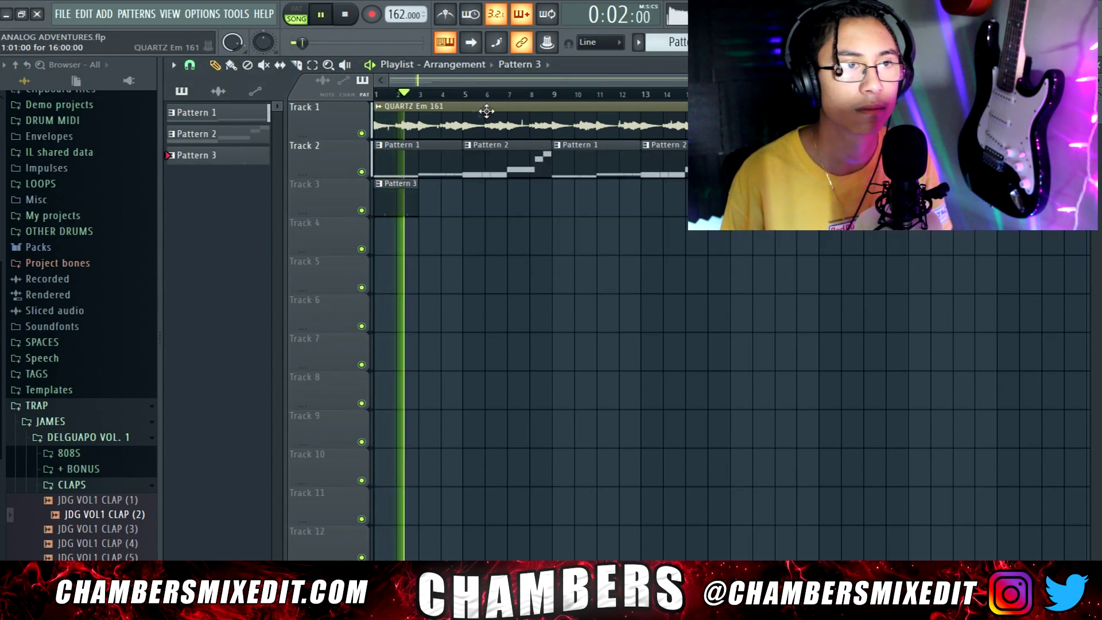
Step: Repeat the two-bar Pattern 3 clap clip along Track 3 under the sample loop
click(438, 196)
drag(438, 196, 394, 197)
key(ctrl+b)
key(ctrl+b)
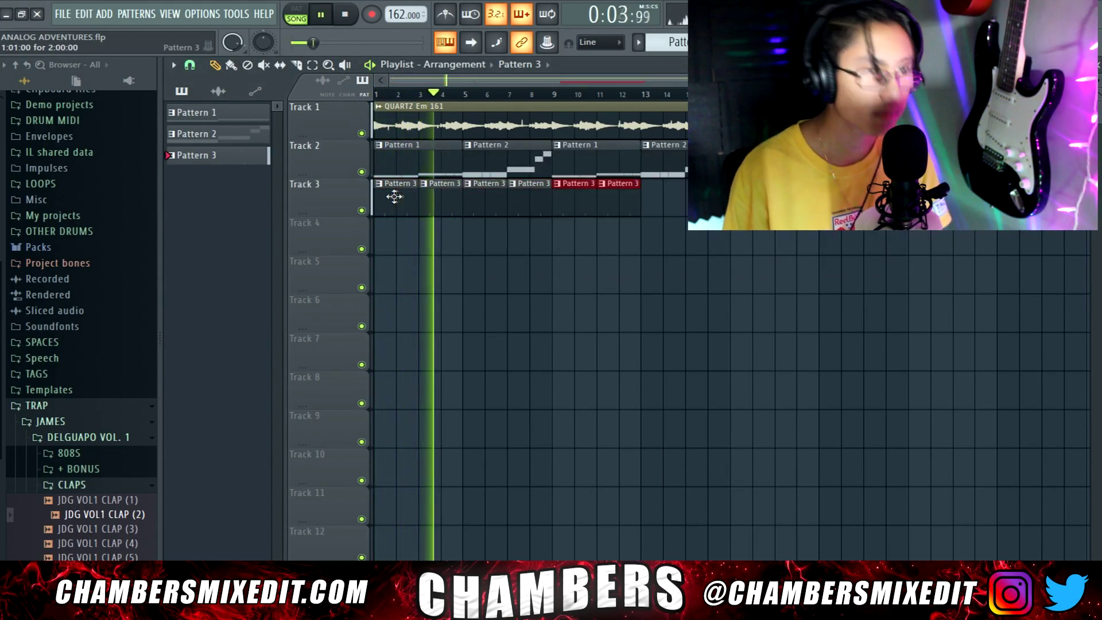
key(ctrl+b)
Step: Load the closed hat JDG VOL1 HI HAT (2) into Pattern 4 and fill every 2 steps with hits
click(820, 42)
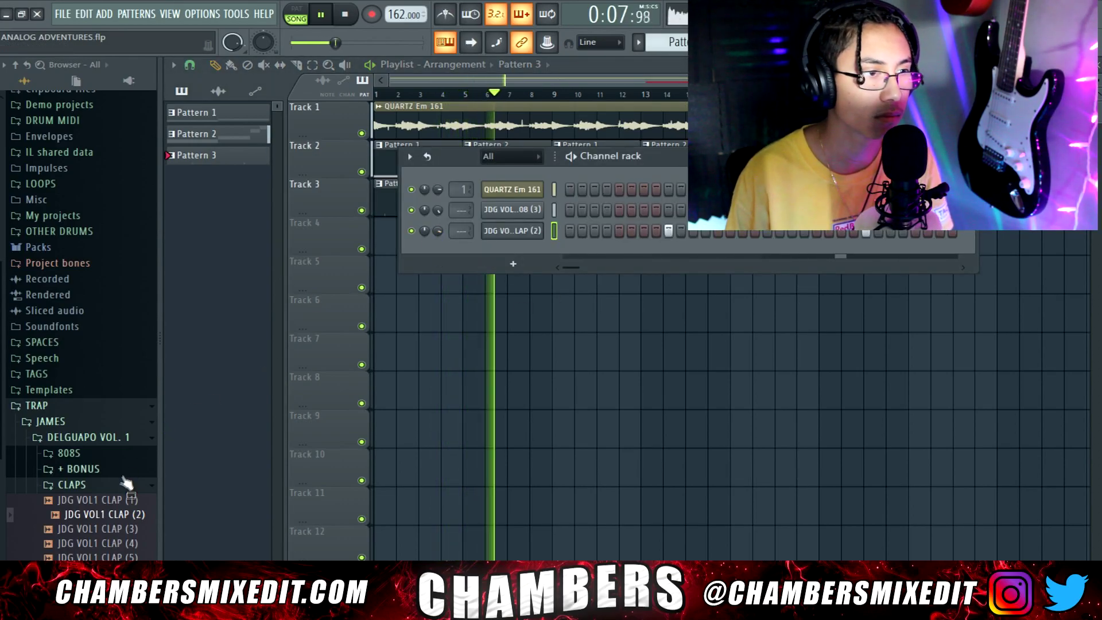
click(123, 485)
click(92, 500)
click(76, 530)
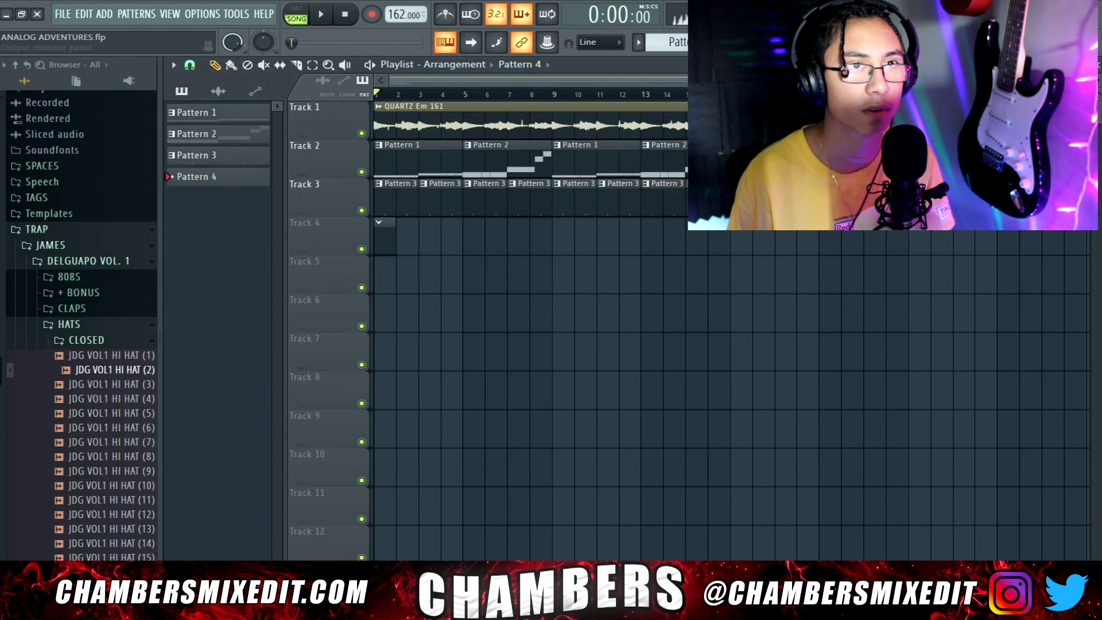
key(F6)
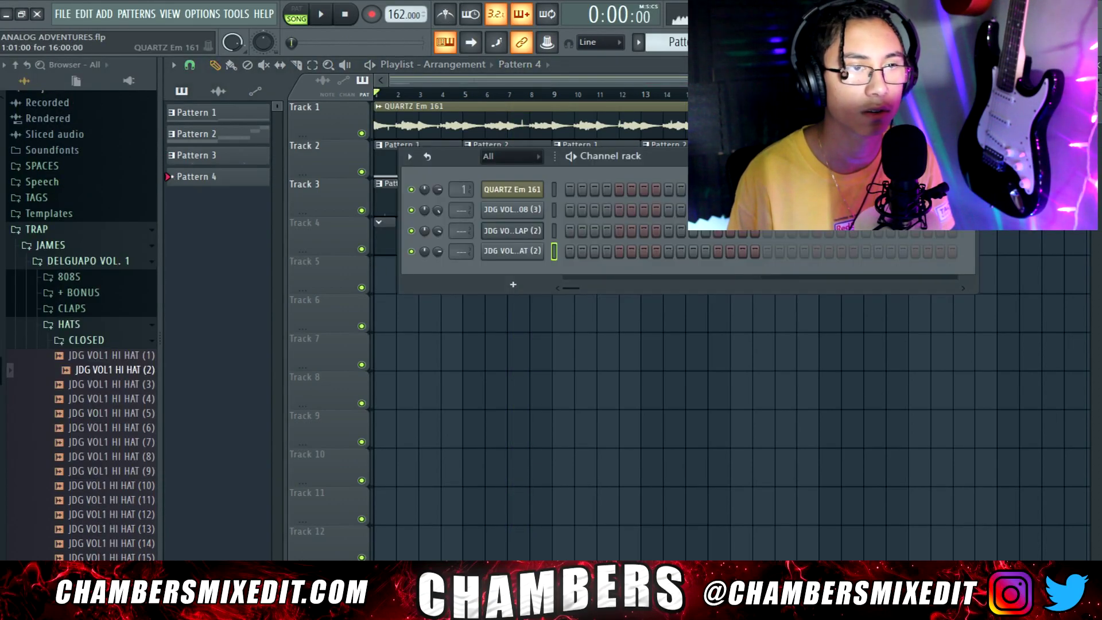
right_click(521, 251)
click(737, 296)
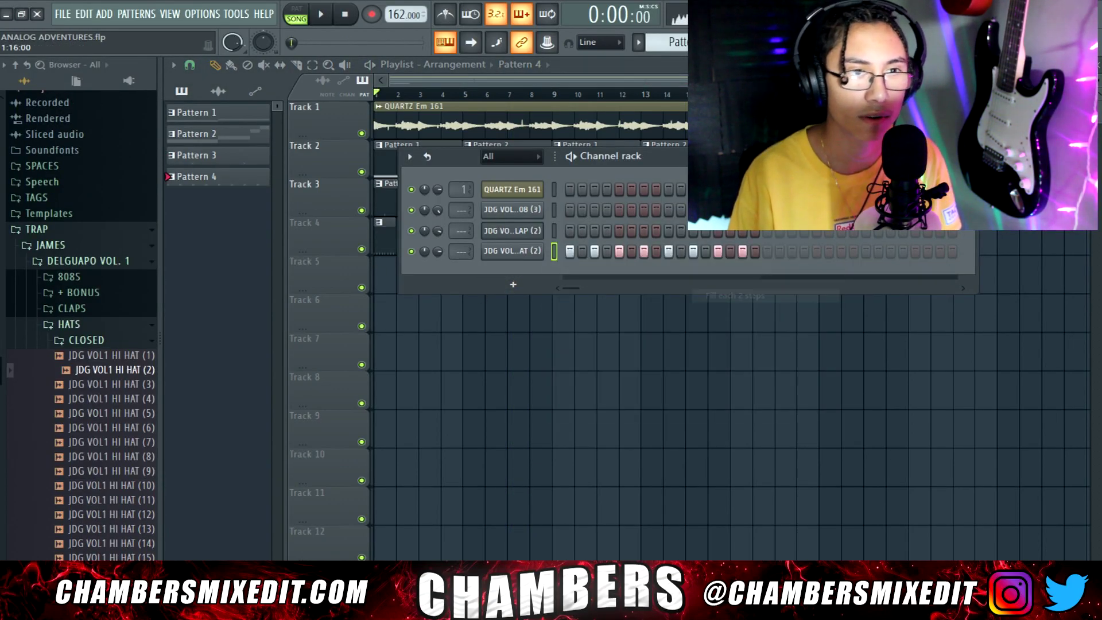
key(space)
Step: Create Pattern 5 and fill the JDG VOL1 HI HAT (2) channel every 2 steps
key(F4)
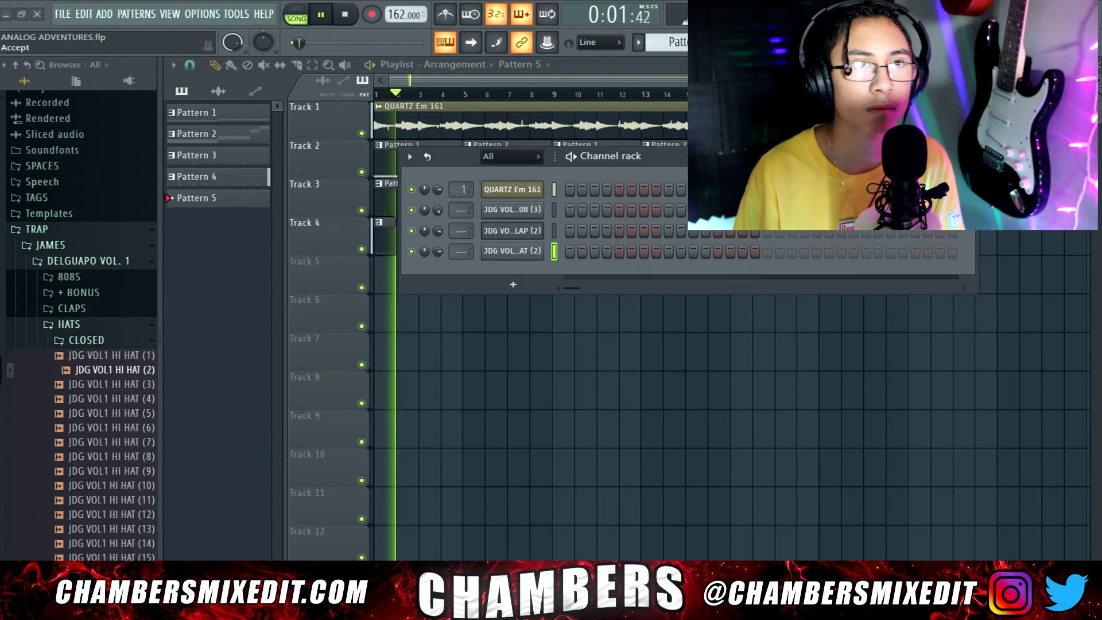
key(F6)
key(space)
key(F6)
right_click(516, 251)
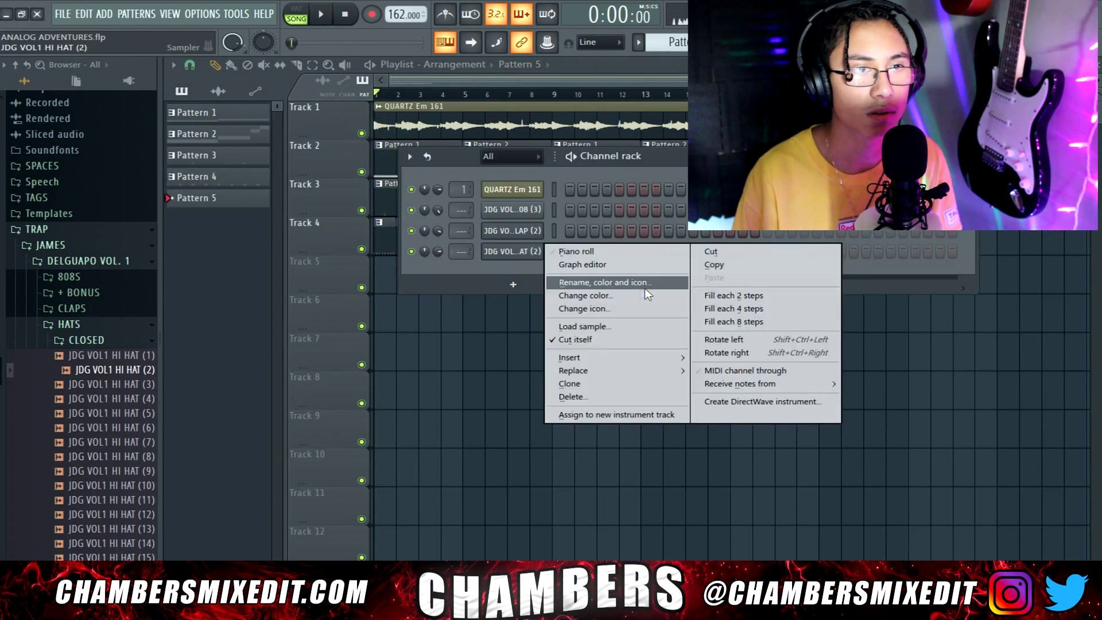
click(701, 295)
key(space)
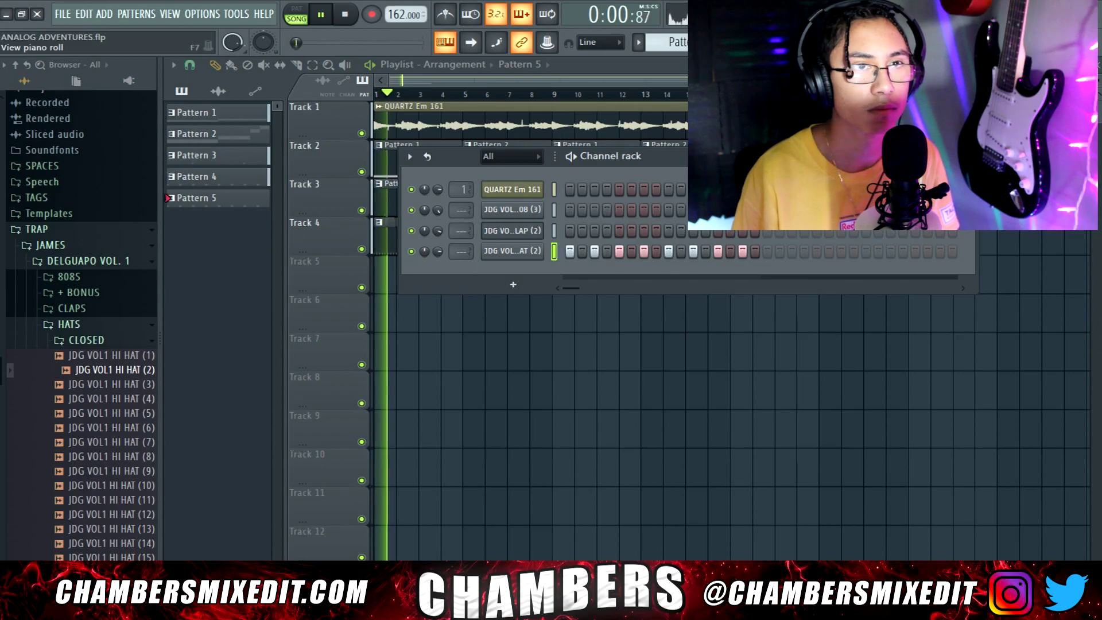
Step: Add two quick C5 hits after the fifth hi-hat note in Pattern 5's piano roll and listen to the roll
key(F7)
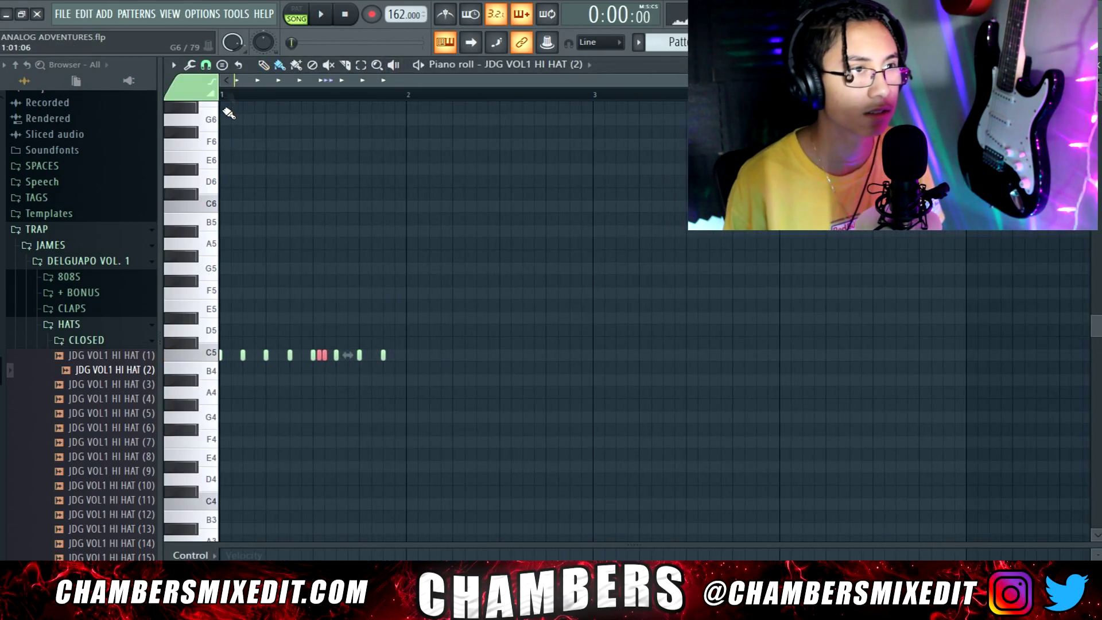
click(206, 65)
click(241, 250)
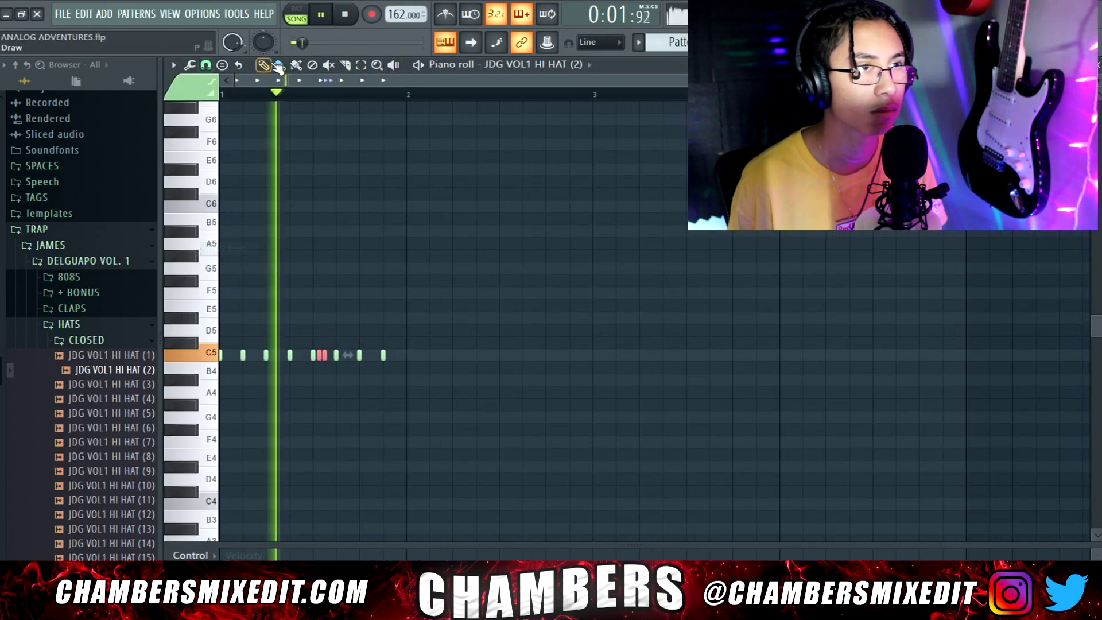
scroll(376, 429, up, 3)
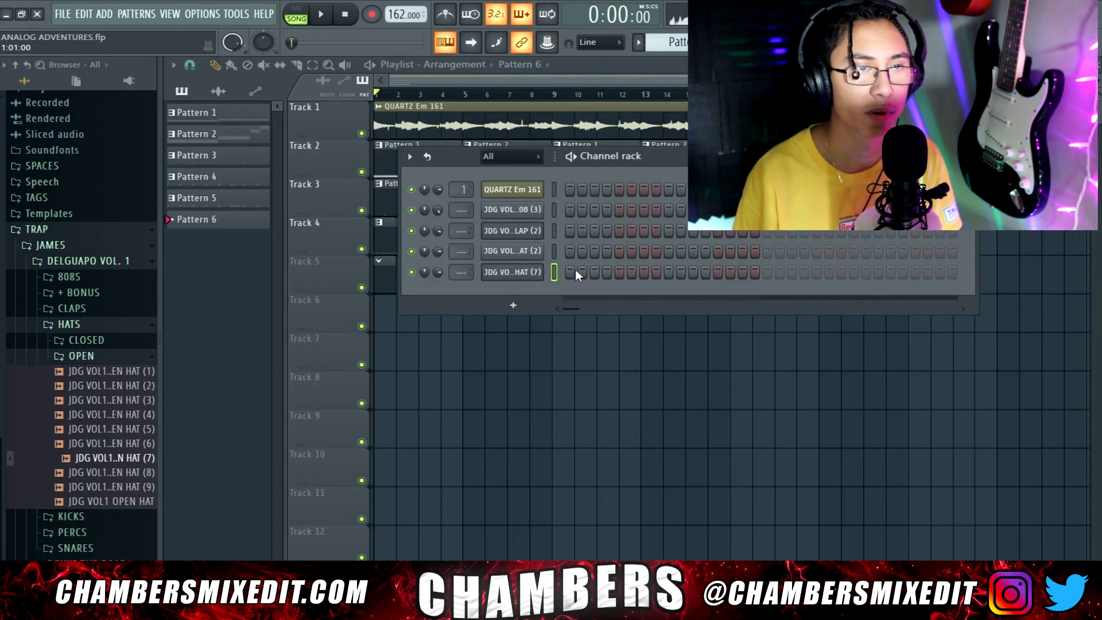
Step: Program open hat hits on steps 1 and 21 of the JDG VOL1 OPEN HAT (7) channel in Pattern 6
click(571, 272)
key(space)
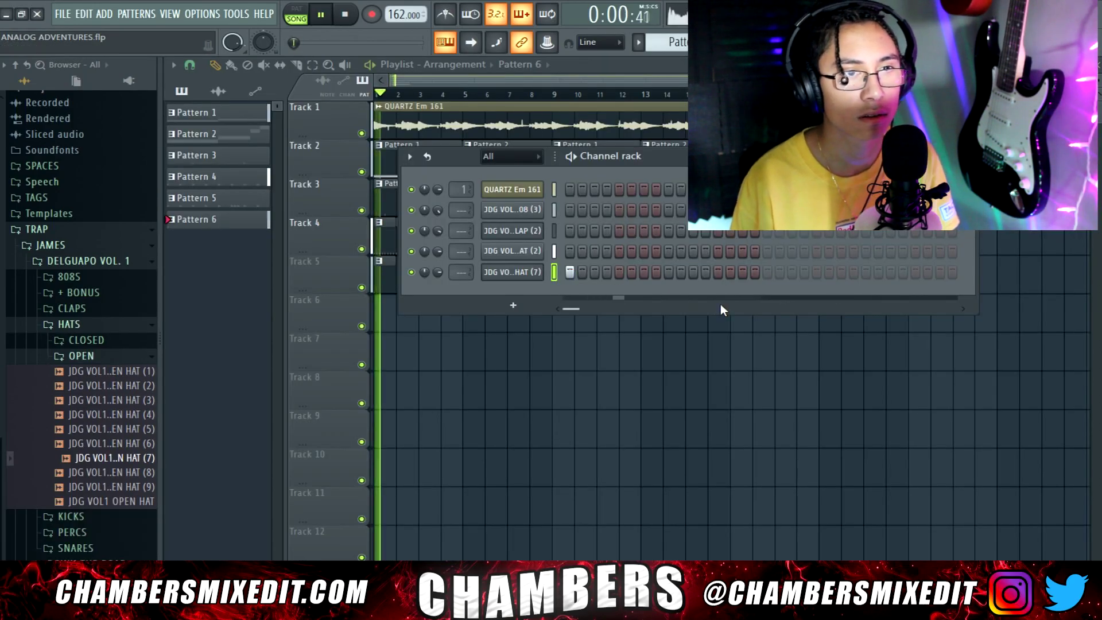
click(815, 272)
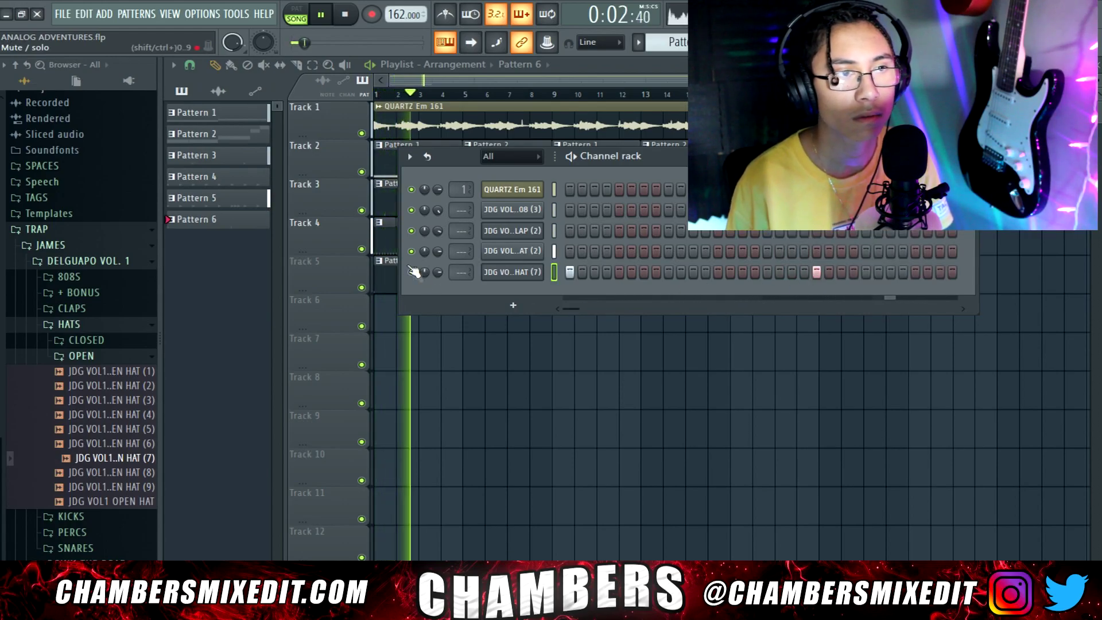
key(F6)
Step: Repeat the two-bar Pattern 6 open hat clip along Track 5 up to bar 17
click(426, 282)
drag(438, 286, 373, 273)
key(ctrl+b)
key(ctrl+b)
key(ctrl+b)
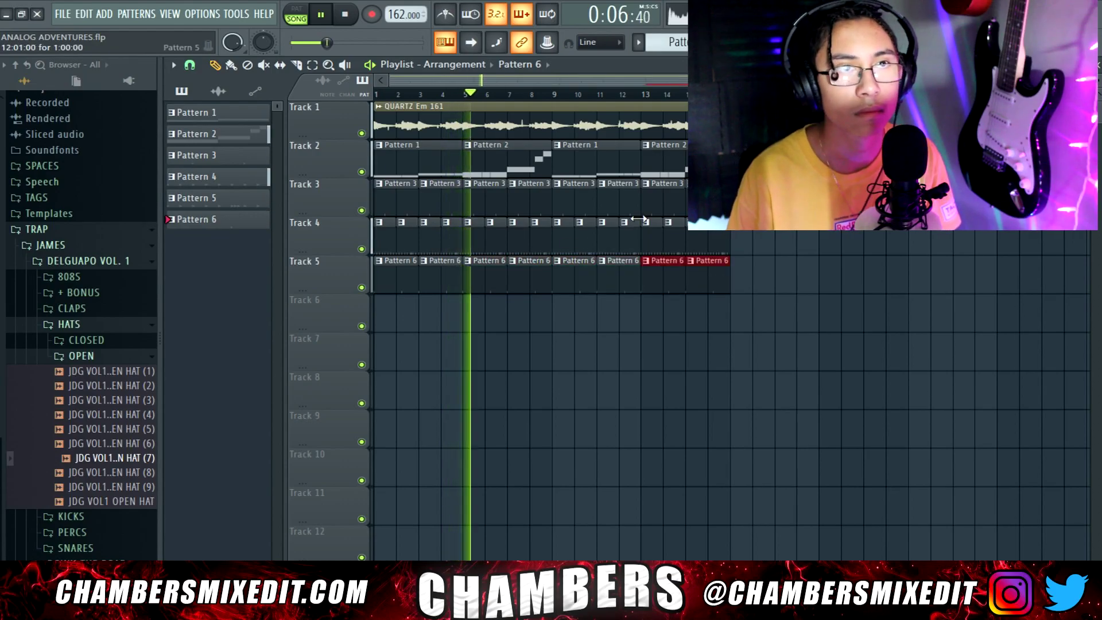
Step: Load the JDG VOL1 SNARE (4) and Snare [Juicy] samples as channels and add a SNARE (4) hit on step 3 in Pattern 7
key(F6)
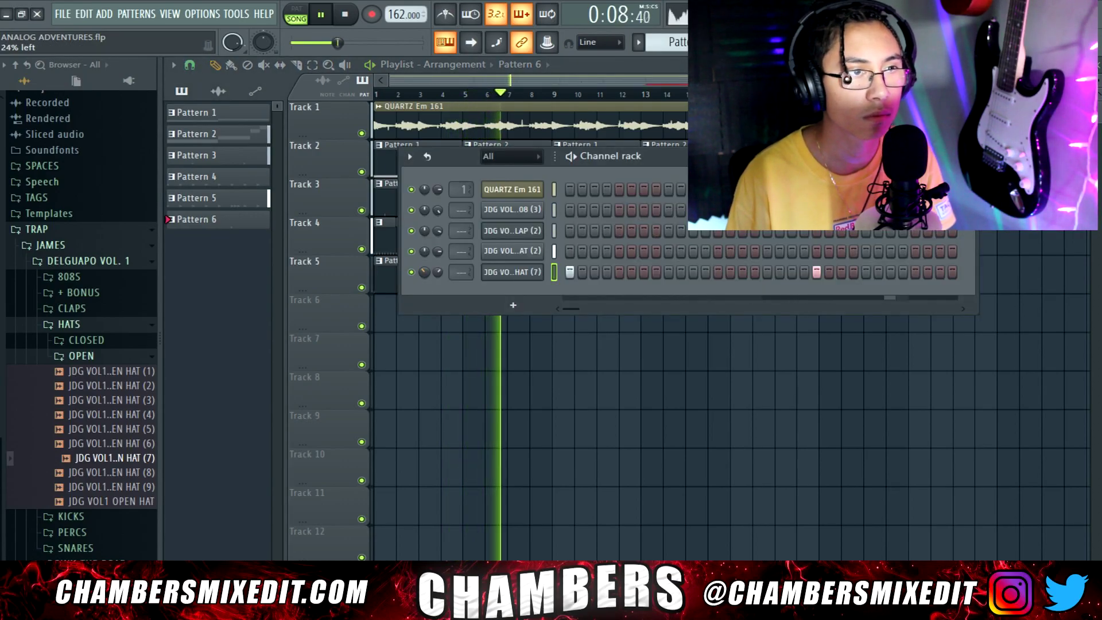
click(113, 536)
click(116, 535)
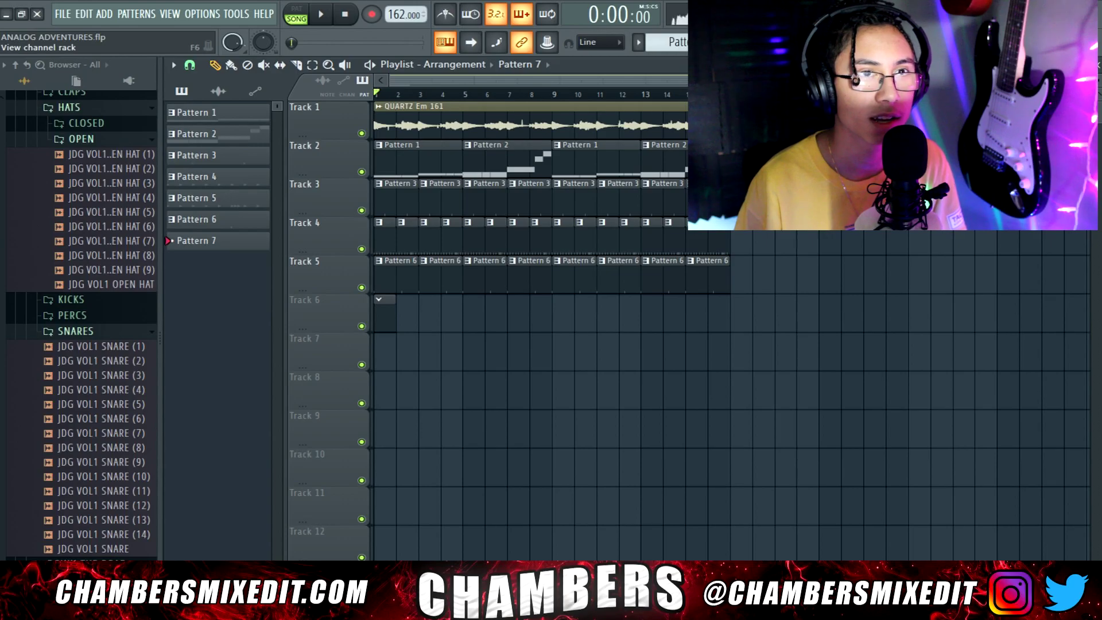
key(F6)
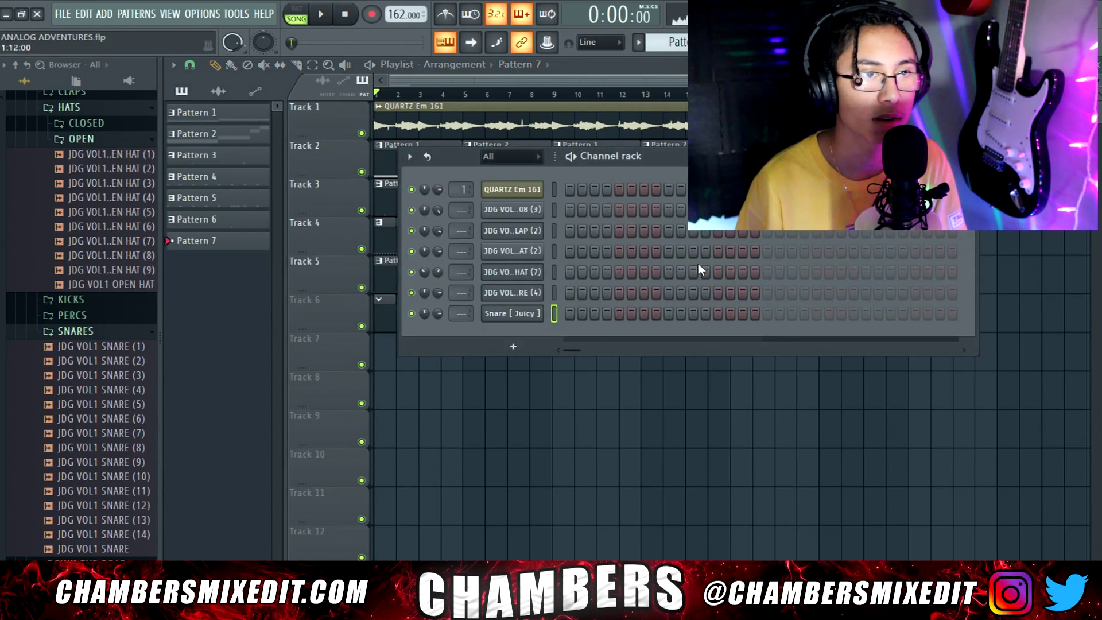
click(596, 294)
key(space)
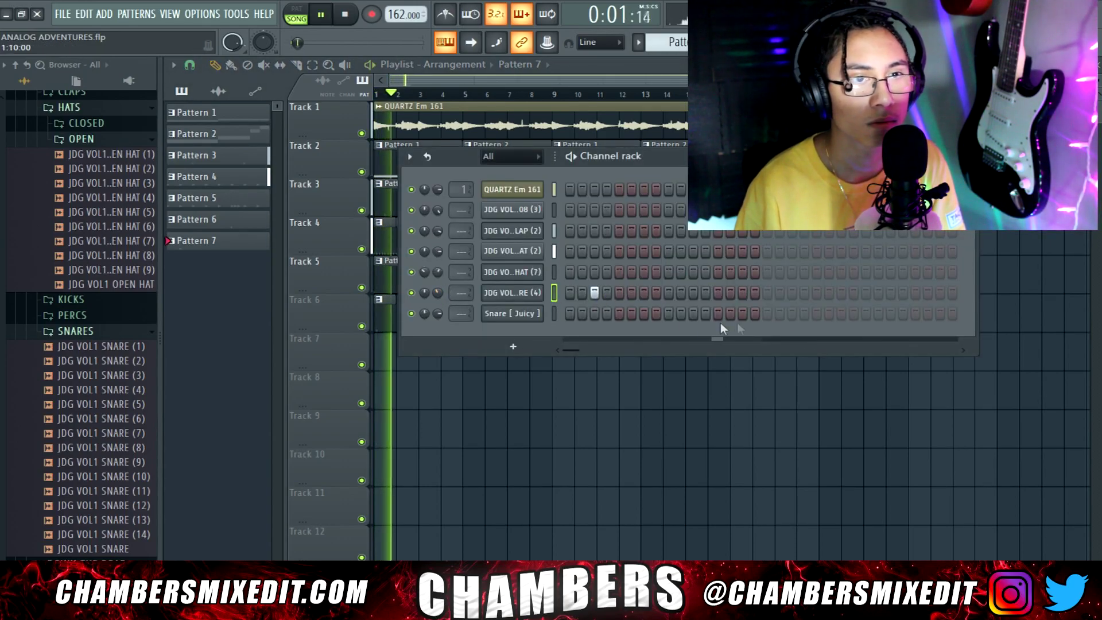
Step: Create Pattern 8 with a JDG VOL1 SNARE (4) hit on step 23 and repeat Patterns 7 and 8 alternately along Track 6 up to bar 17
key(F4)
click(840, 293)
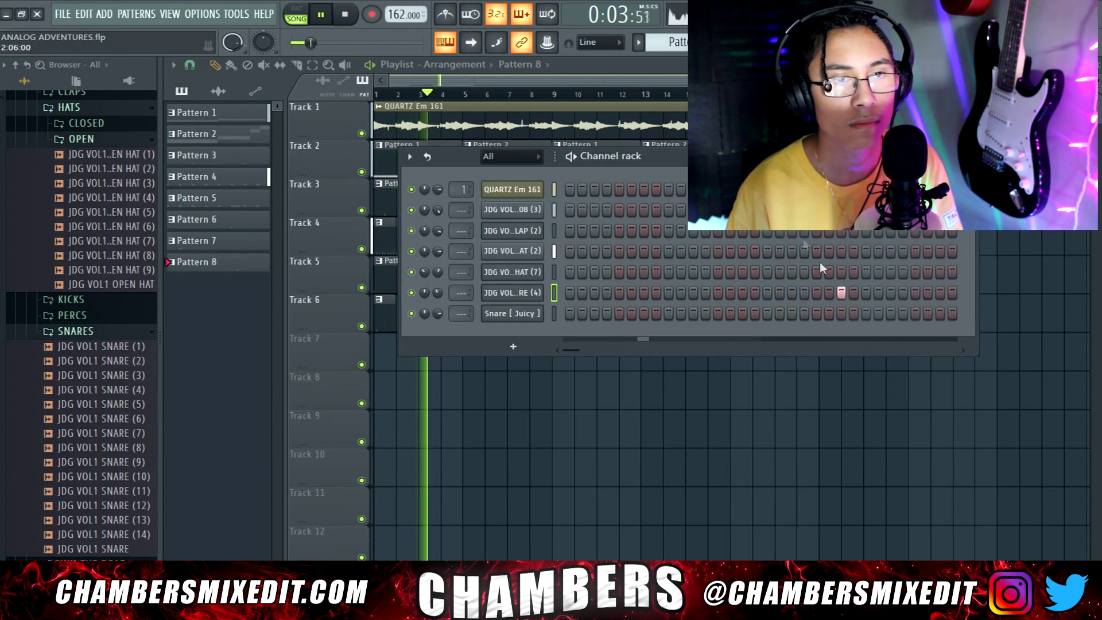
click(677, 61)
drag(485, 314, 367, 321)
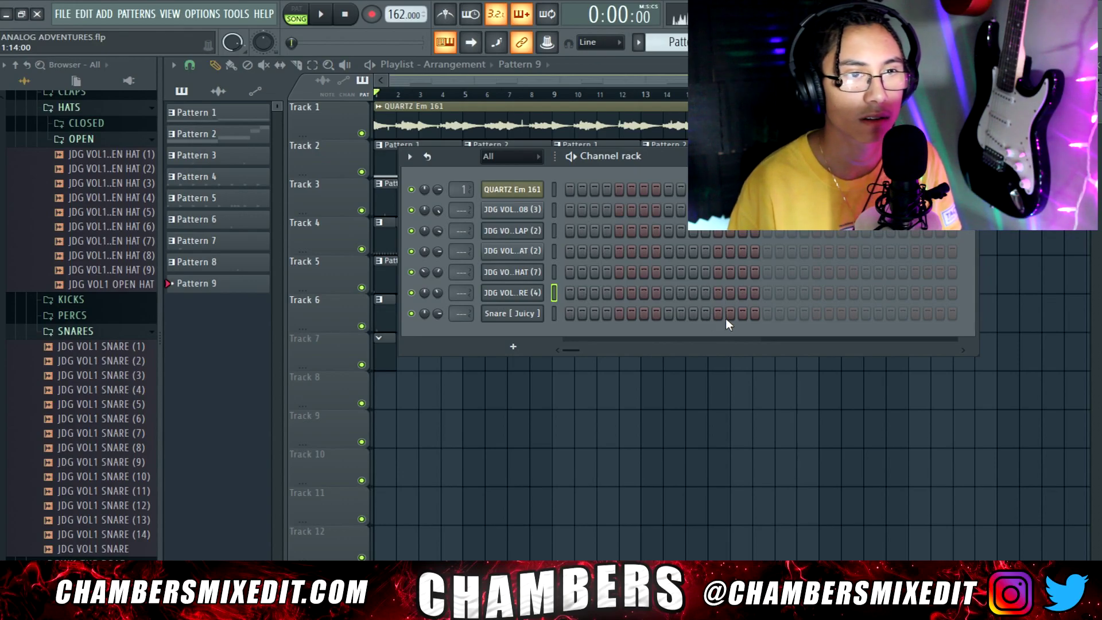
Step: Program Snare [Juicy] hits on steps 15 and 19 in Pattern 9
key(space)
click(743, 313)
click(793, 313)
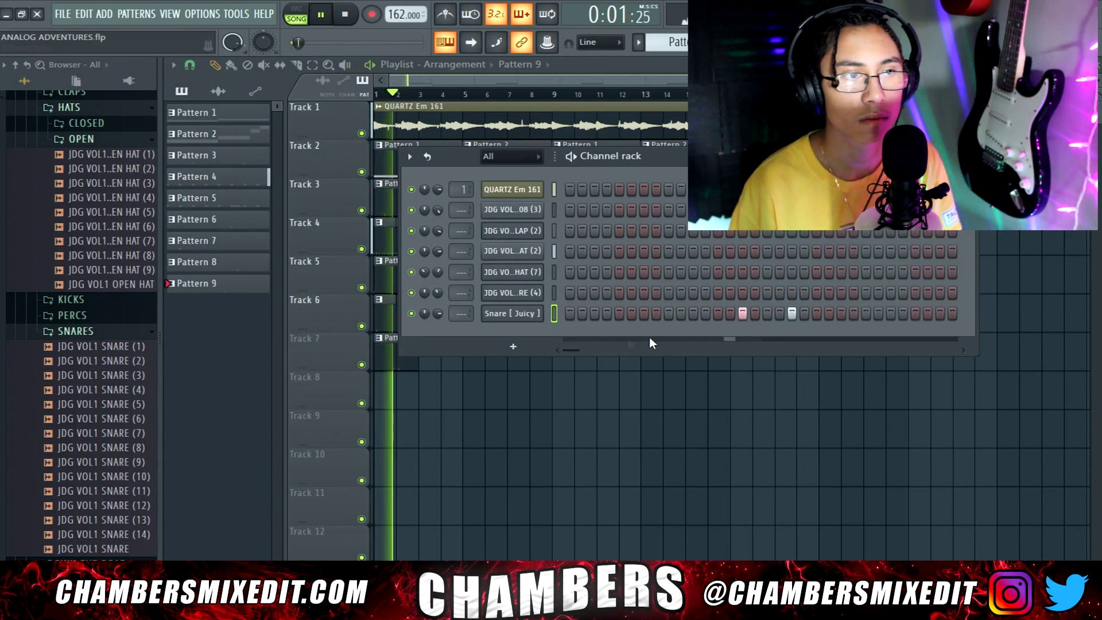
Step: Repeat the two-bar Pattern 9 clip along Track 7 up to bar 17
click(439, 365)
drag(428, 362, 353, 354)
key(ctrl+b)
key(ctrl+b)
key(ctrl+b)
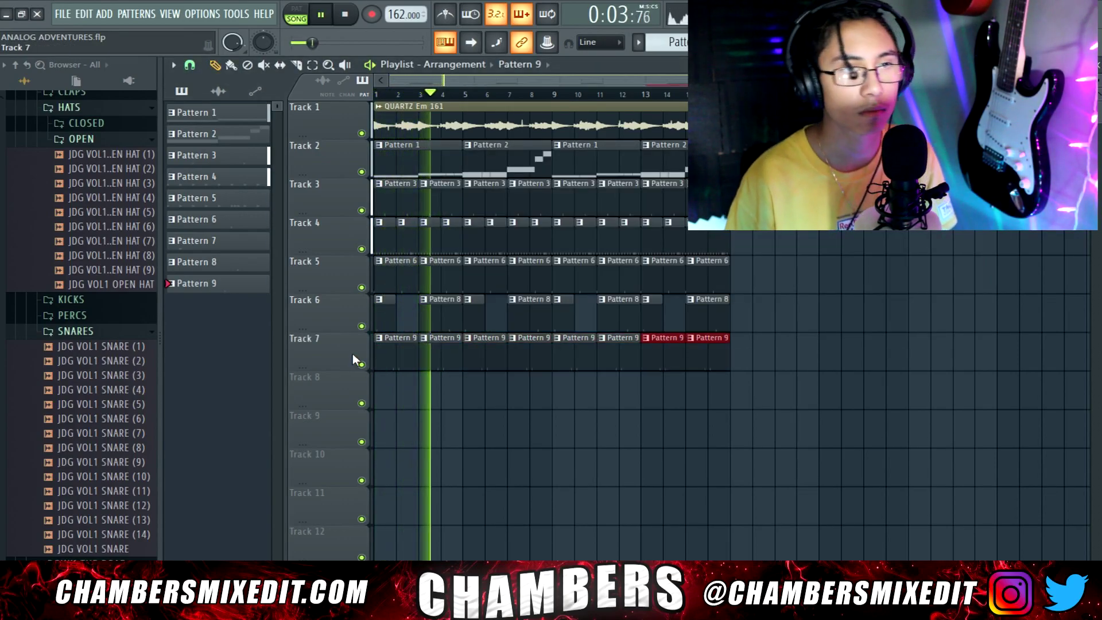
Step: Load the JDG VOL1 PERC (4) and JDG VOL1 PERC (21) samples into new channels
key(F6)
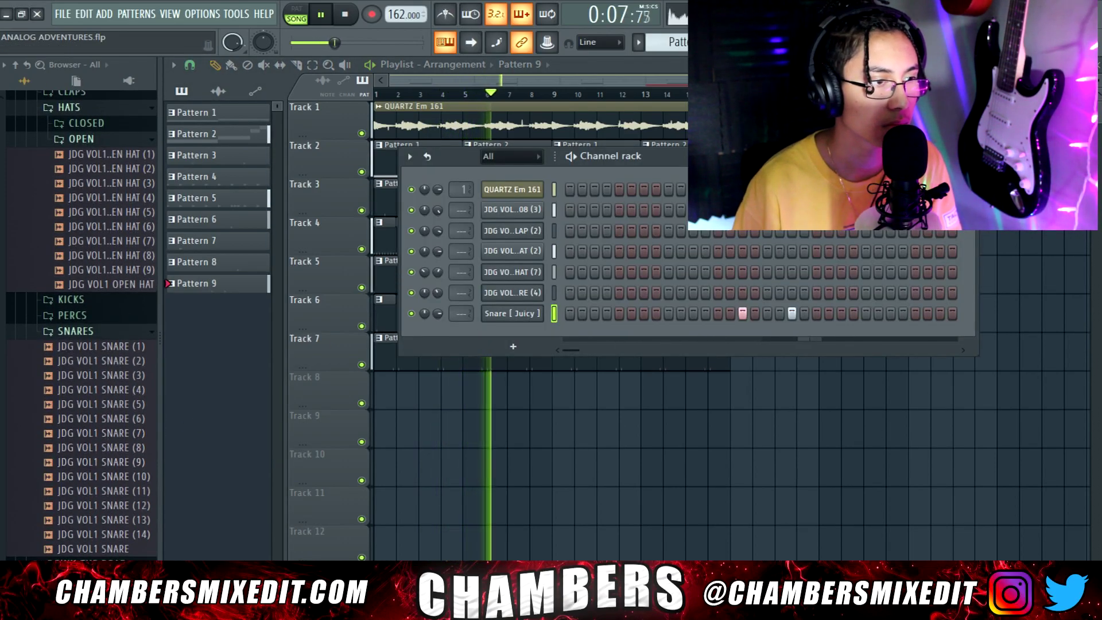
scroll(91, 497, down, 9)
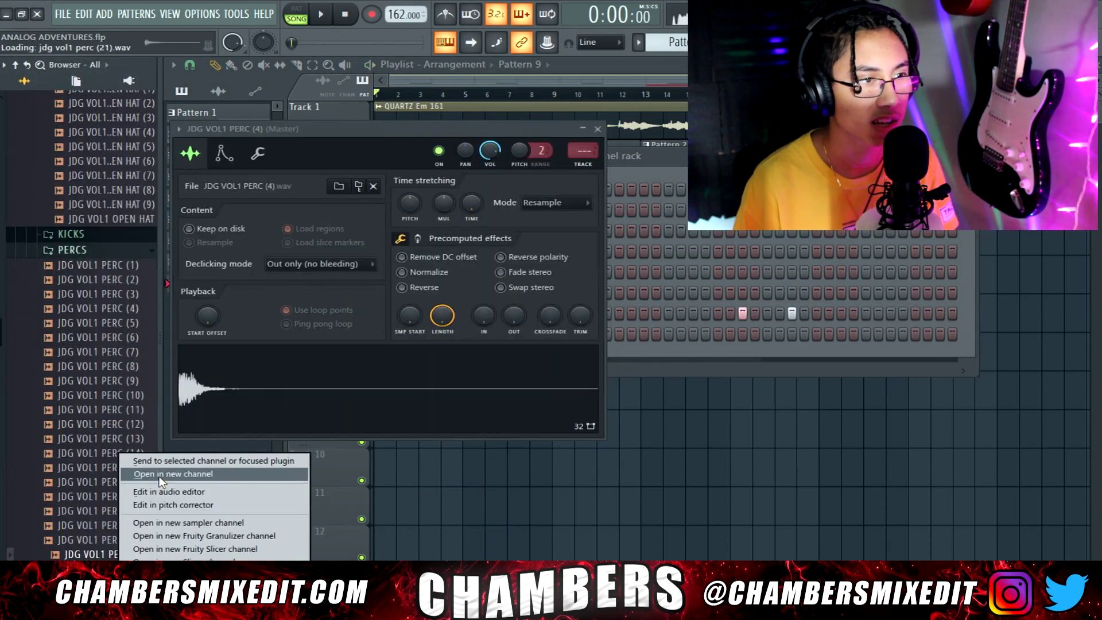
click(162, 476)
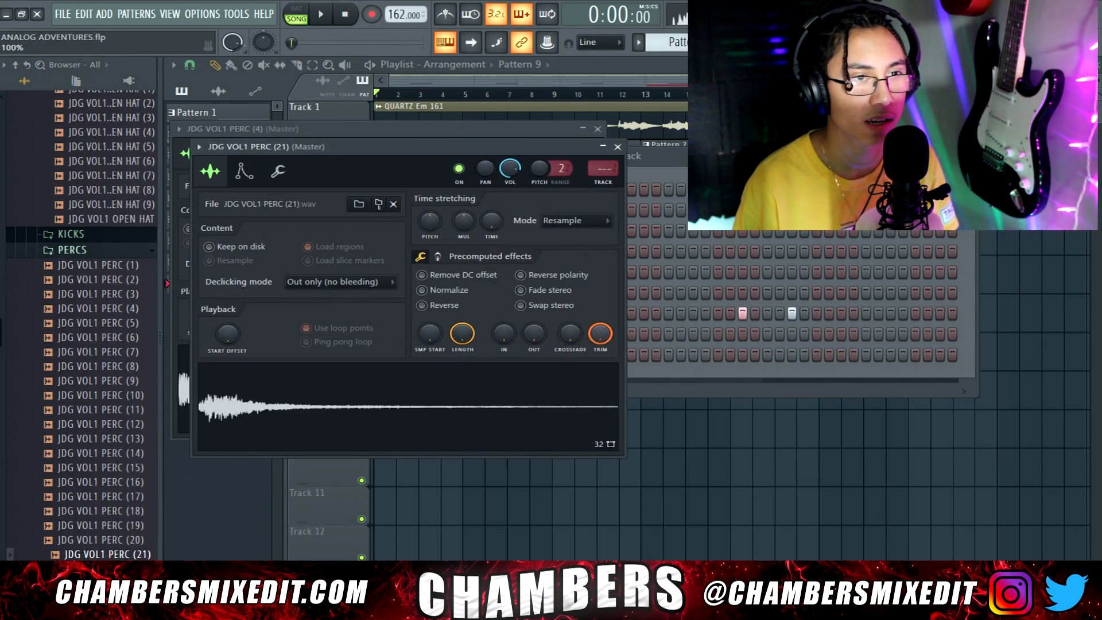
click(617, 147)
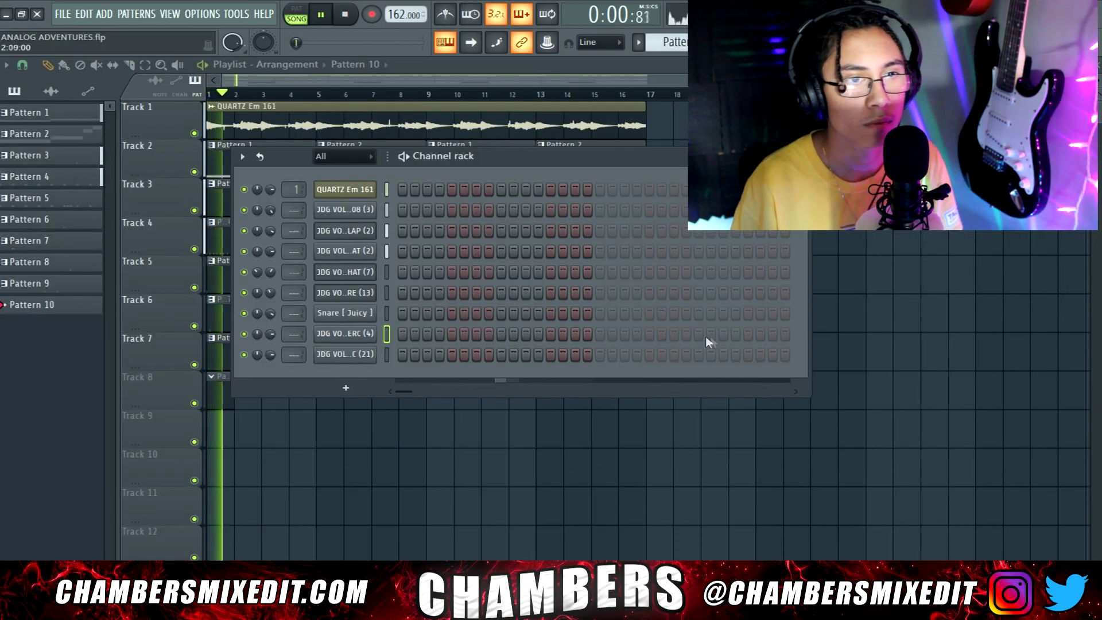
Step: Program JDG VOL1 PERC (4) hits on steps 29 and 31 in Pattern 10 and adjust the channel volume of JDG VOL1 PERC (21)
click(748, 334)
click(772, 333)
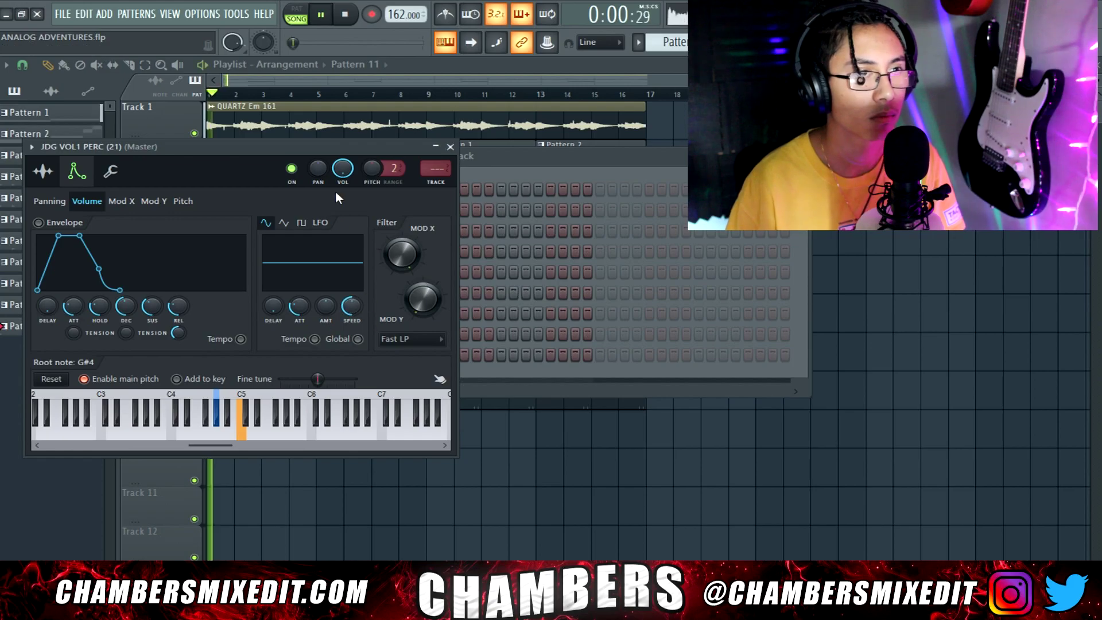
right_click(350, 166)
click(357, 165)
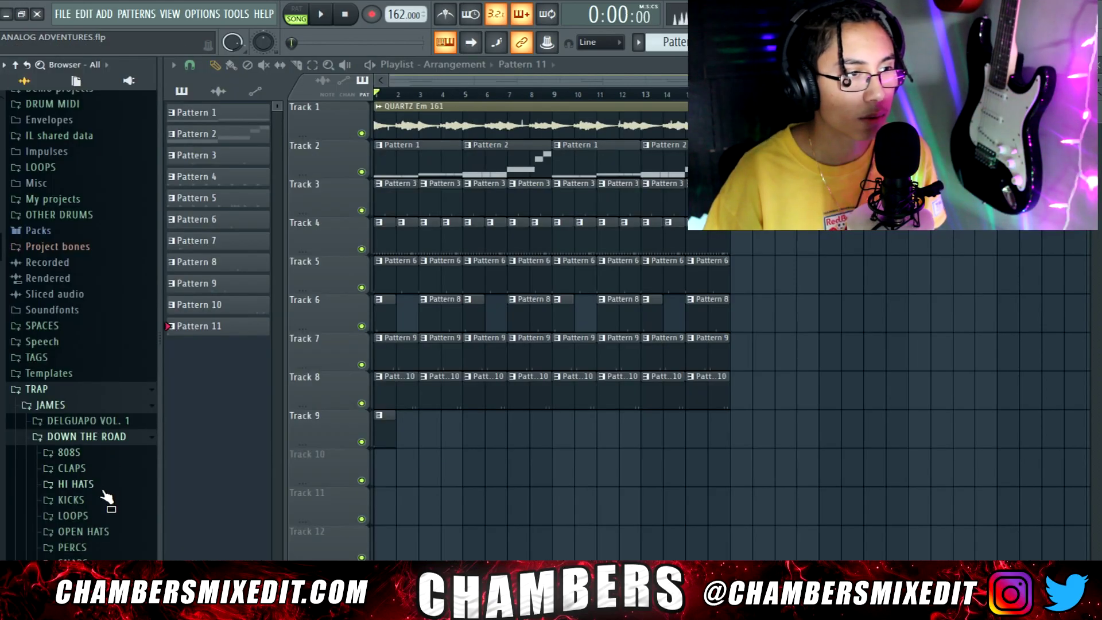
Step: Load JD DTR KICK (1) from the DOWN THE ROAD kicks and program it on steps 1, 7, 21 and 27 in Pattern 12
click(106, 498)
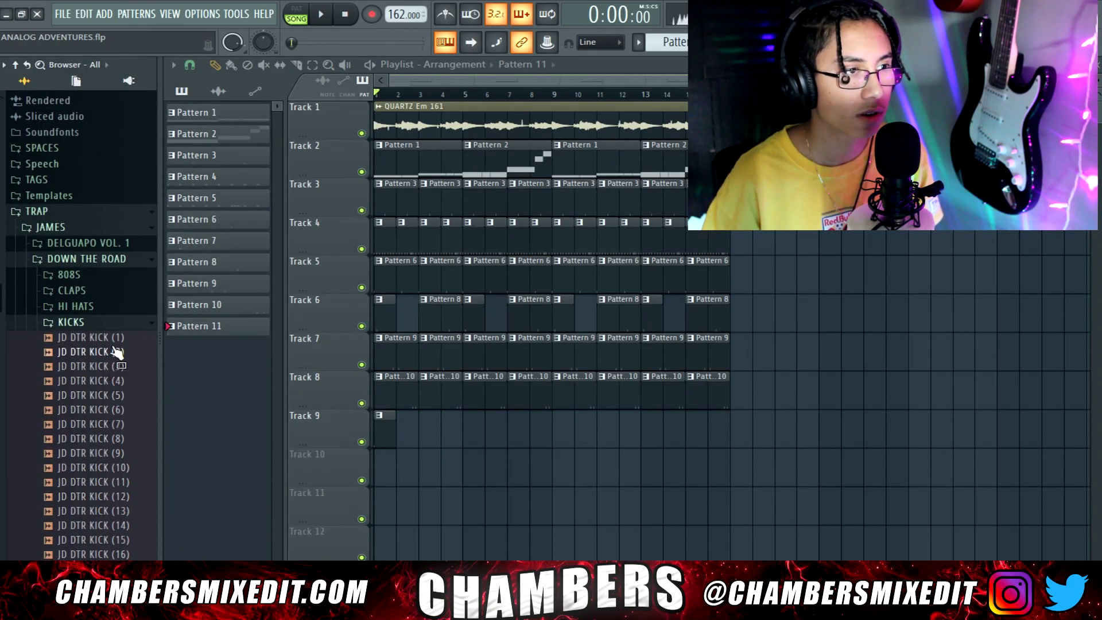
key(space)
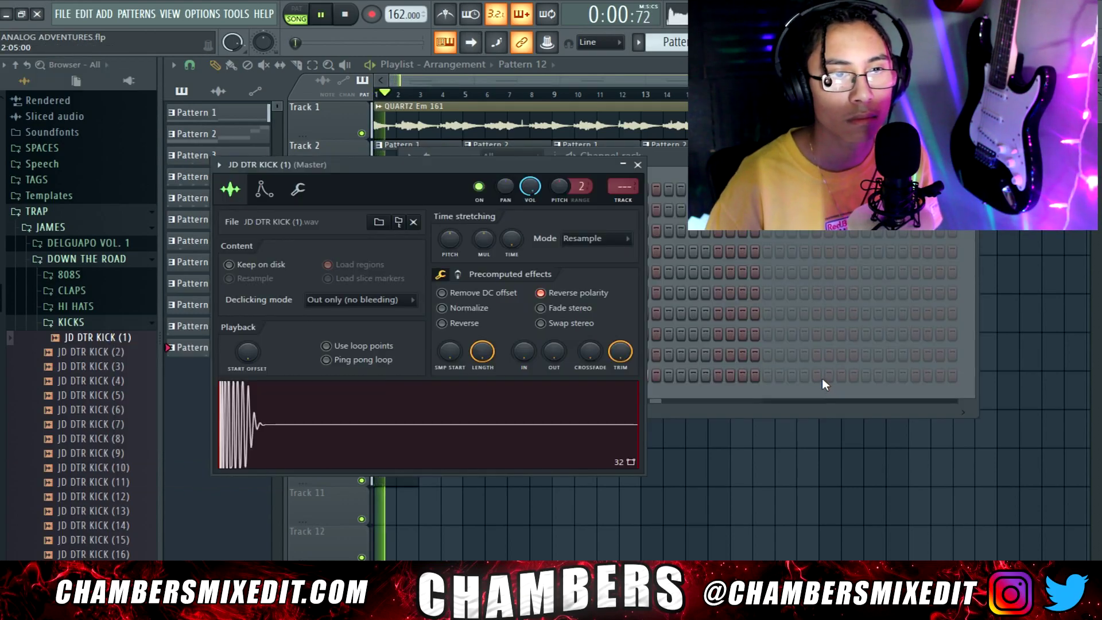
click(817, 374)
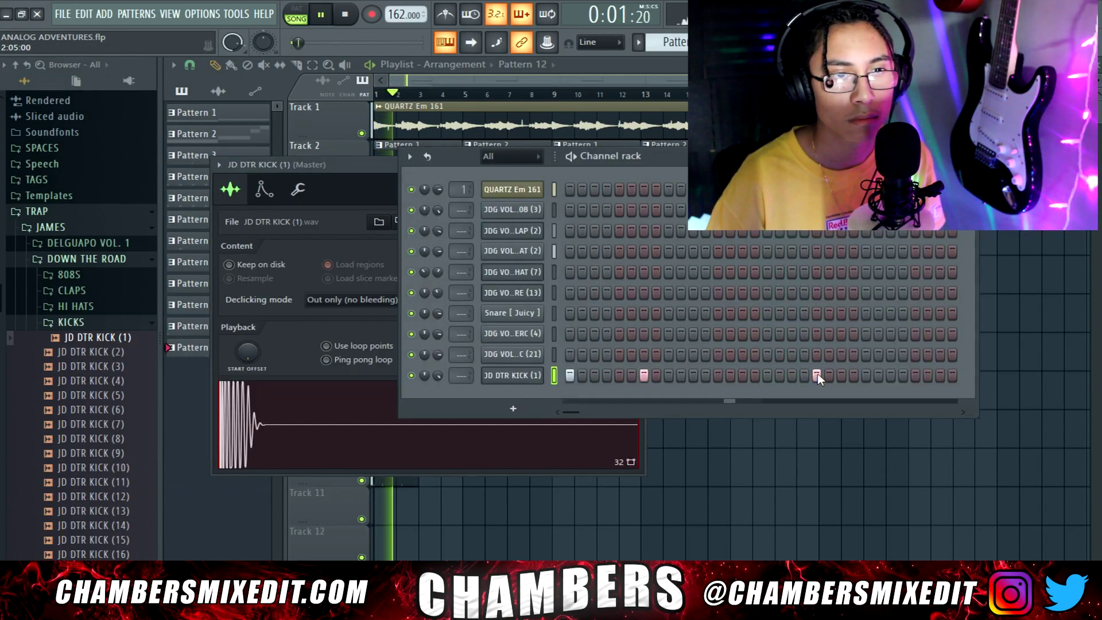
click(889, 375)
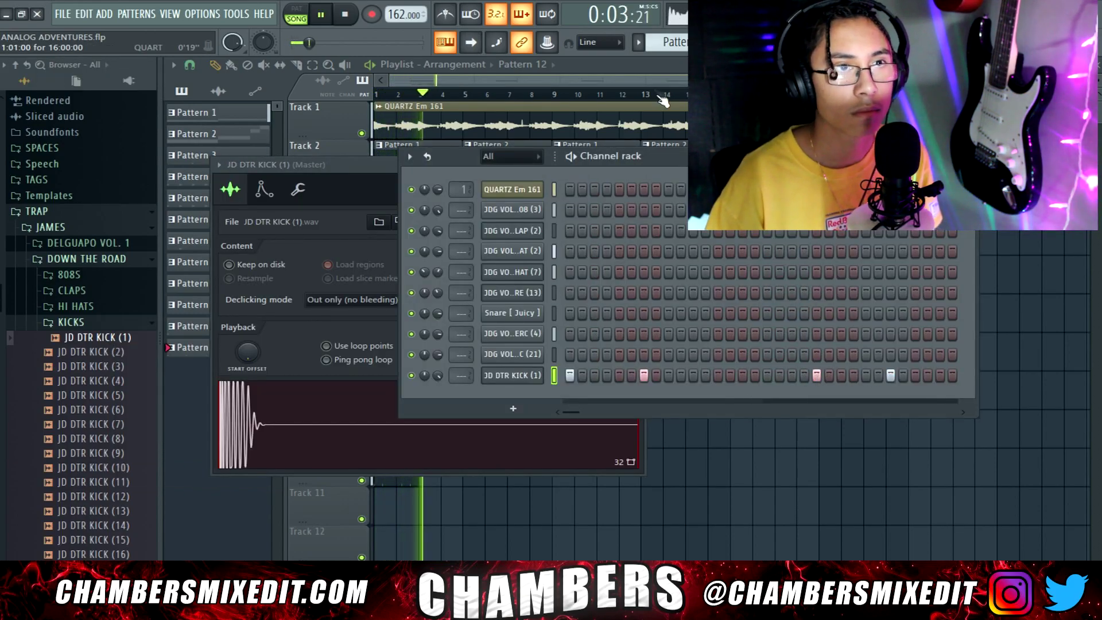
Step: Repeat the two-bar Pattern 12 kick clip along Track 10 up to bar 17
click(656, 62)
click(431, 474)
drag(427, 473, 380, 470)
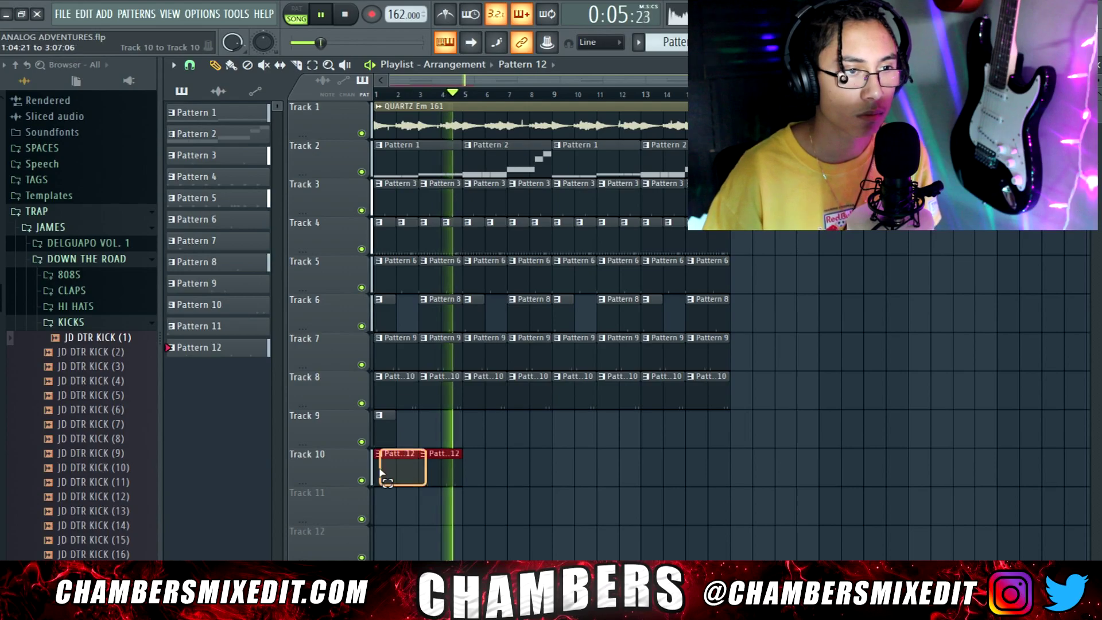
key(ctrl+b)
key(ctrl+b)
key(ctrl+b)
click(376, 469)
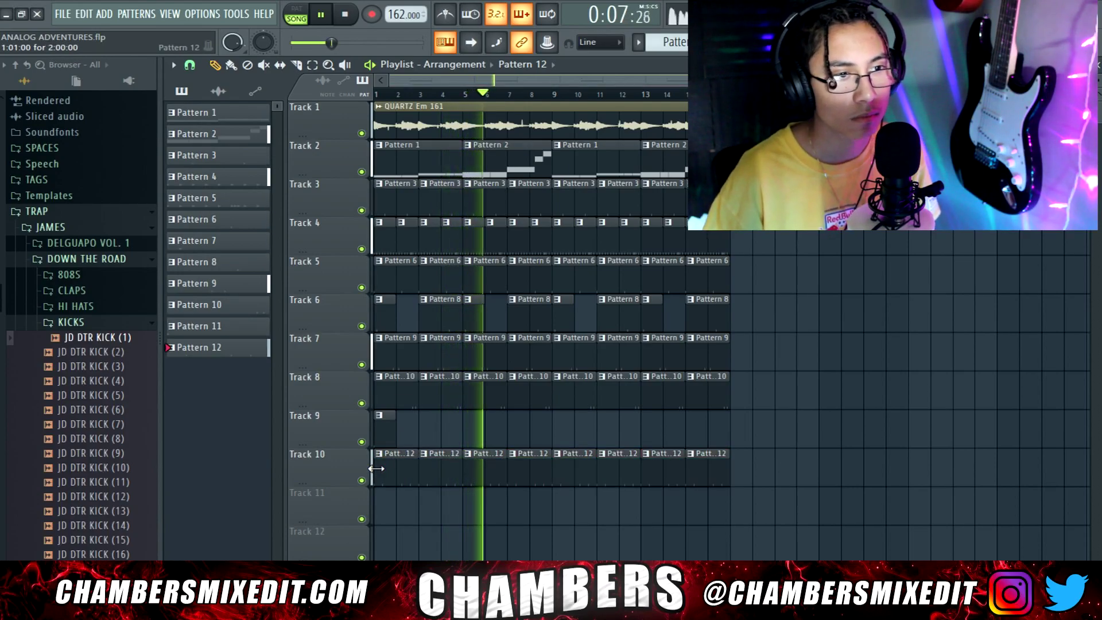
Step: Replace the Track 10 clip at bar 5 with Pattern 13, a kick variation with an added hit on step 15
click(639, 44)
click(734, 203)
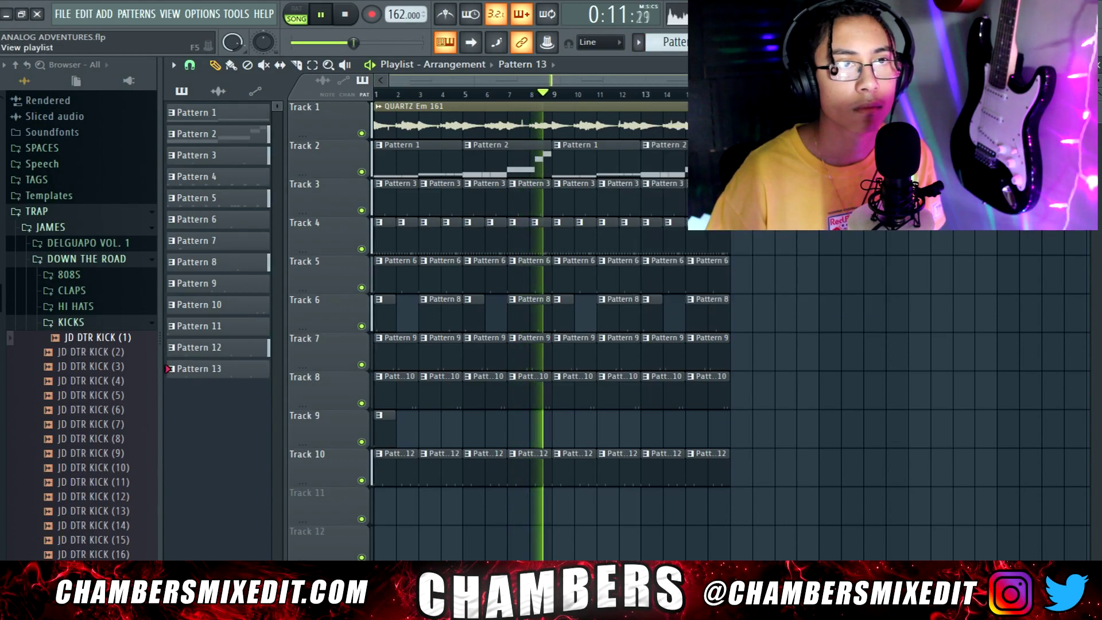
key(F5)
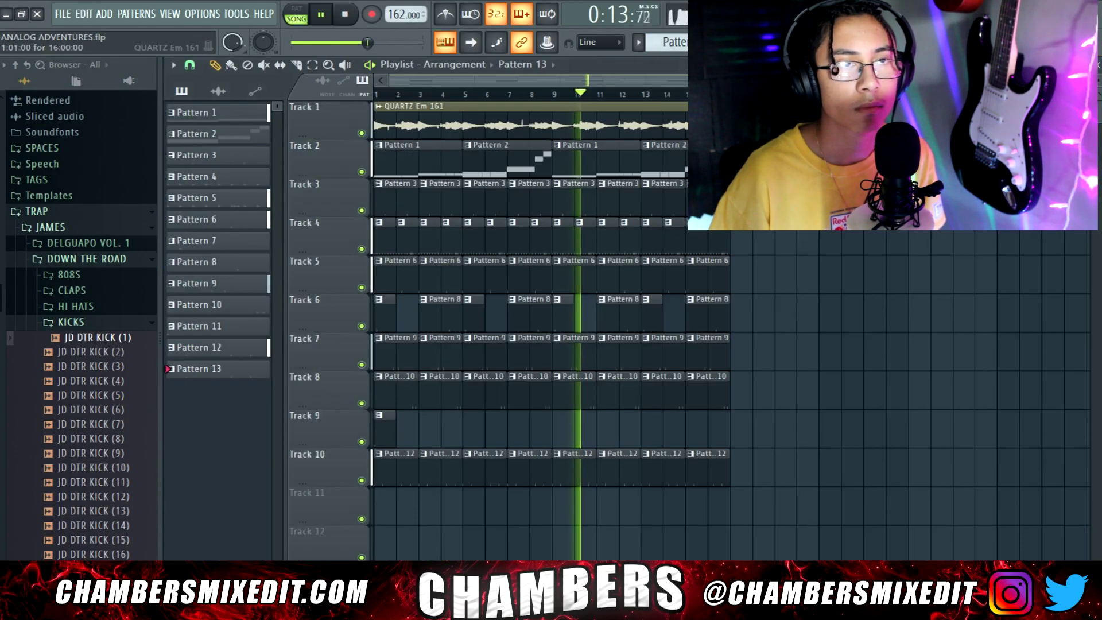
key(F5)
key(space)
click(467, 453)
right_click(475, 437)
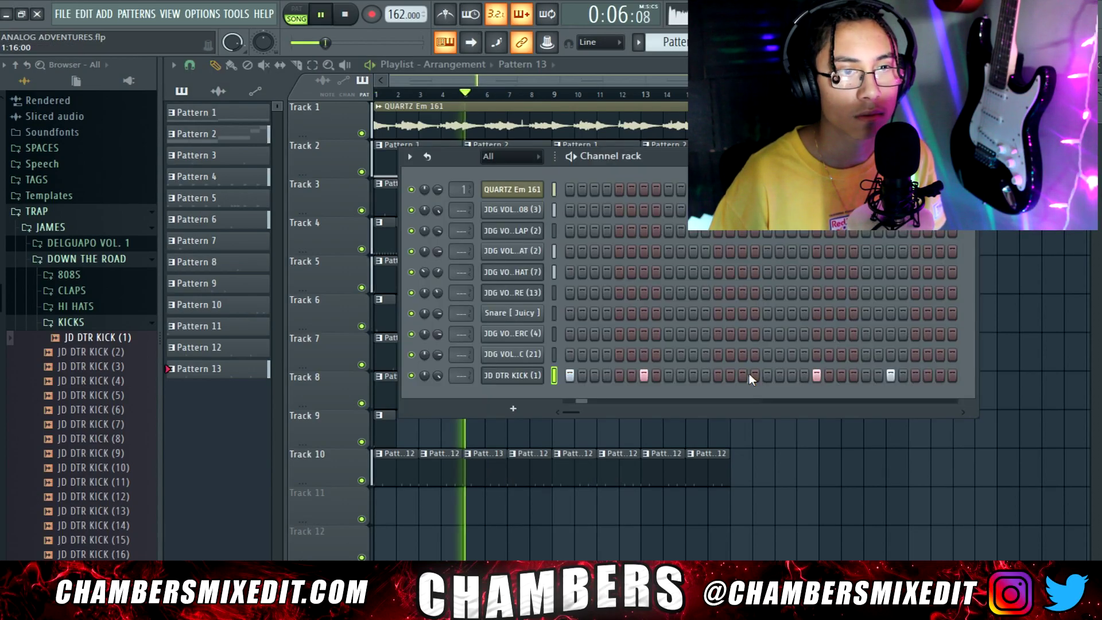
click(743, 376)
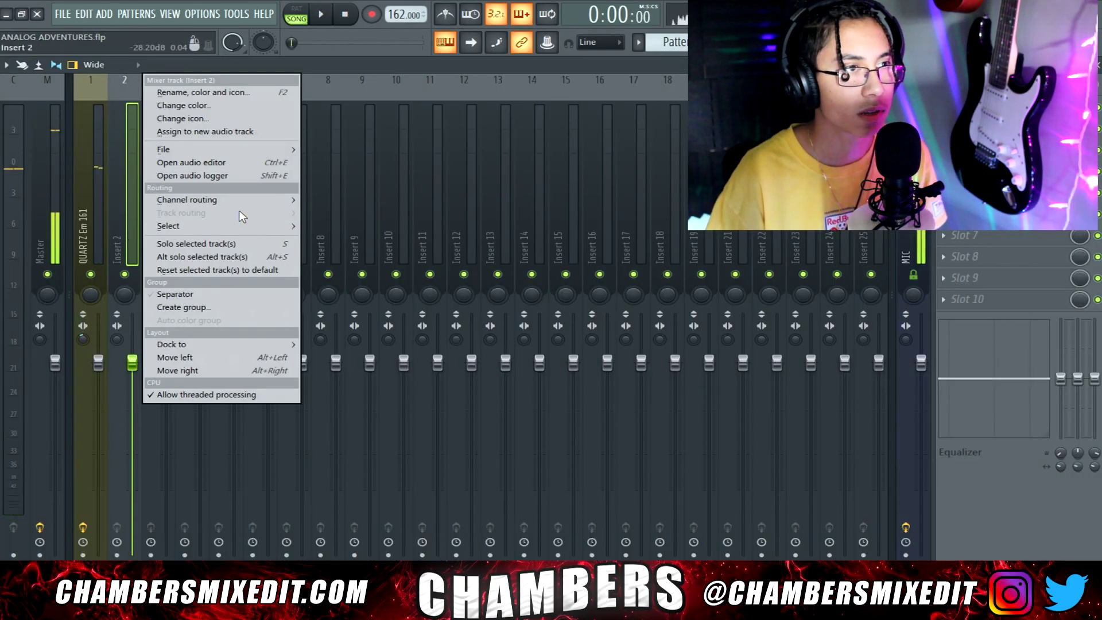
Step: Route the drum channels to consecutive mixer tracks starting from Insert 2 and check the assignments in the channel rack
mouse_move(241, 200)
click(322, 212)
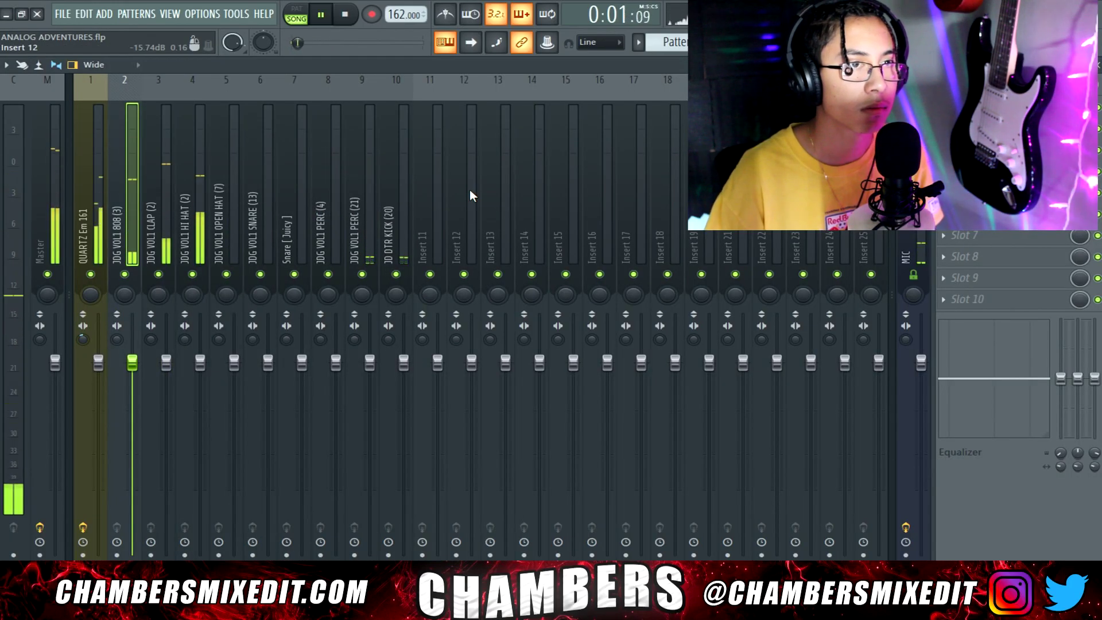
key(F9)
right_click(466, 189)
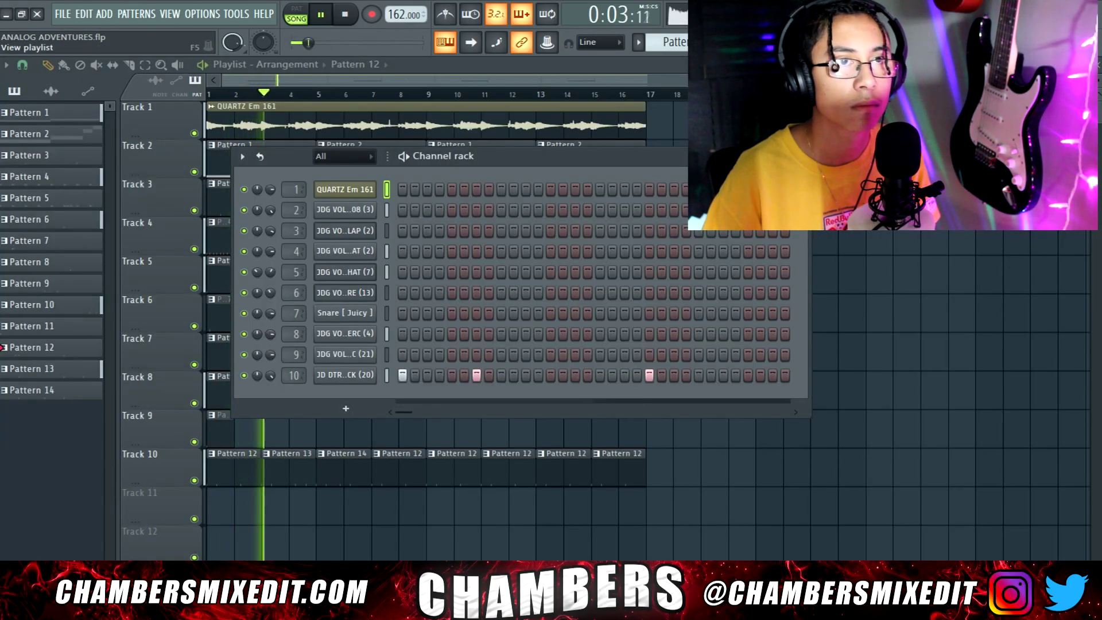
key(F6)
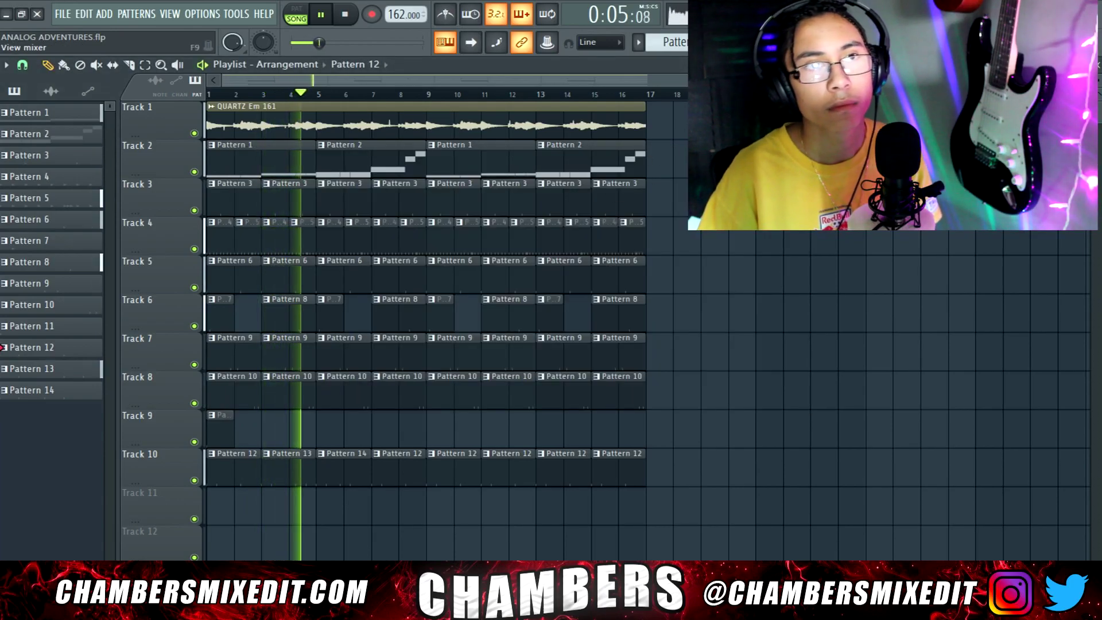
Step: Solo the JDG VOL1 808 (3) mixer track, cut its EQ high shelf to -18.0 dB and narrow its stereo separation
key(F9)
key(space)
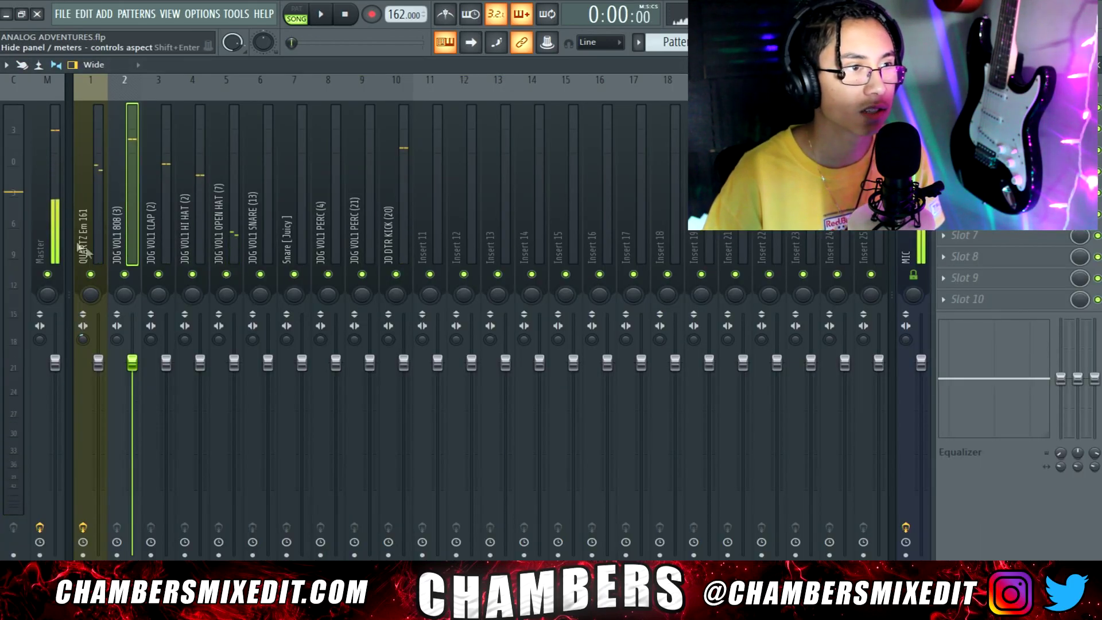
right_click(124, 274)
key(space)
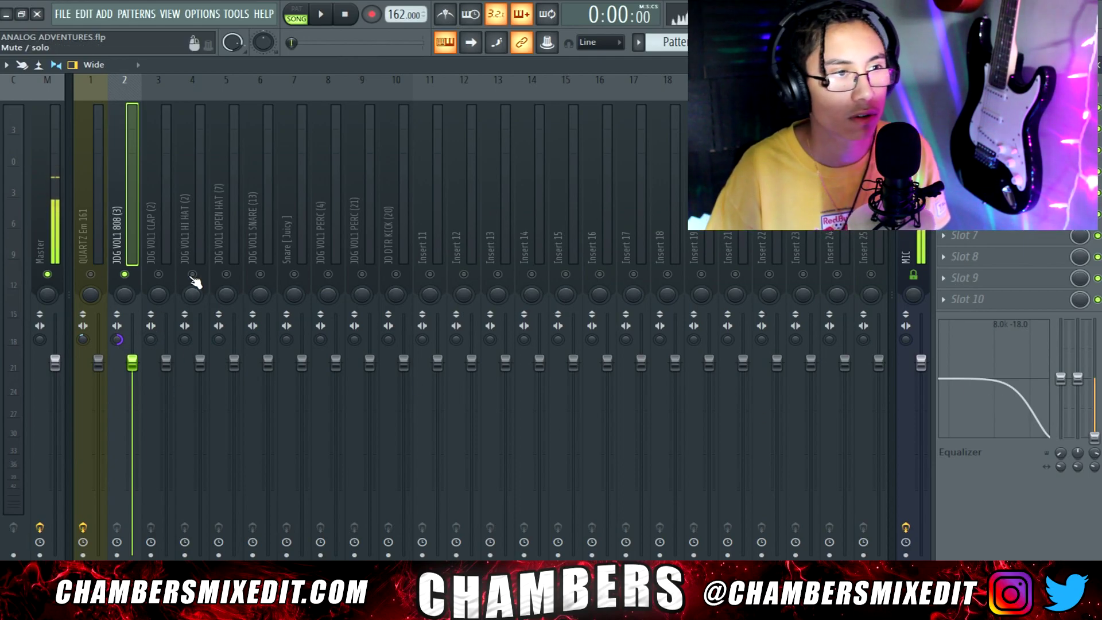
Step: Unmute the JDG VOL1 CLAP (2) mixer track, cut its 90 Hz EQ band to -18.0 dB and raise its high shelf to 2.4 dB
key(space)
click(159, 274)
click(158, 282)
key(space)
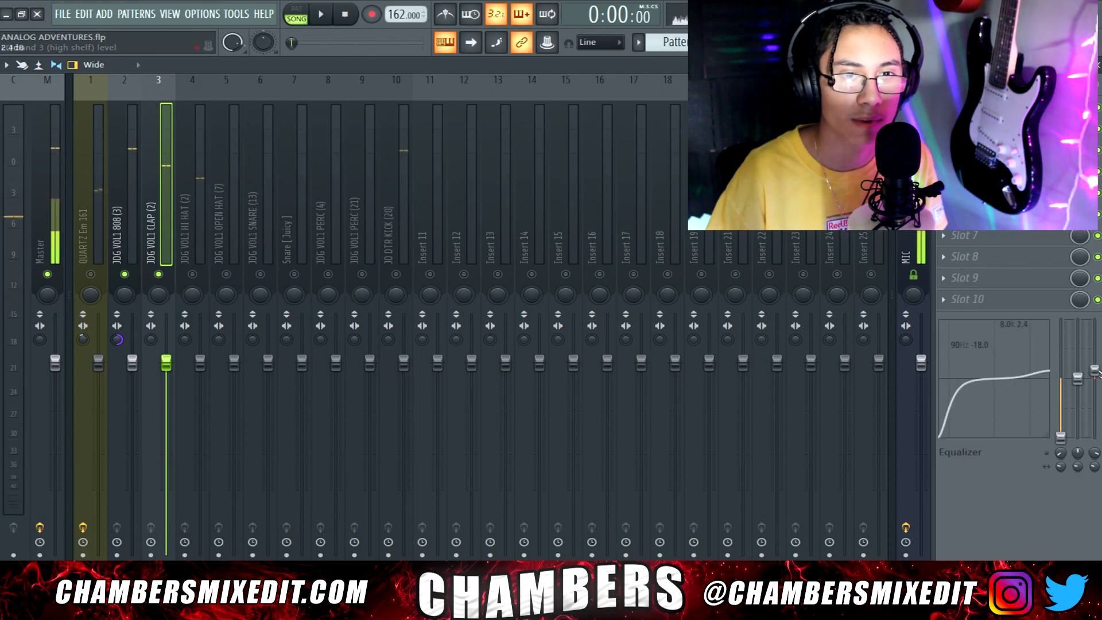
Step: Unmute the JDG VOL1 HI HAT (2) mixer track and cut its 90 Hz EQ band to -18.0 dB
key(space)
click(192, 274)
click(186, 236)
key(space)
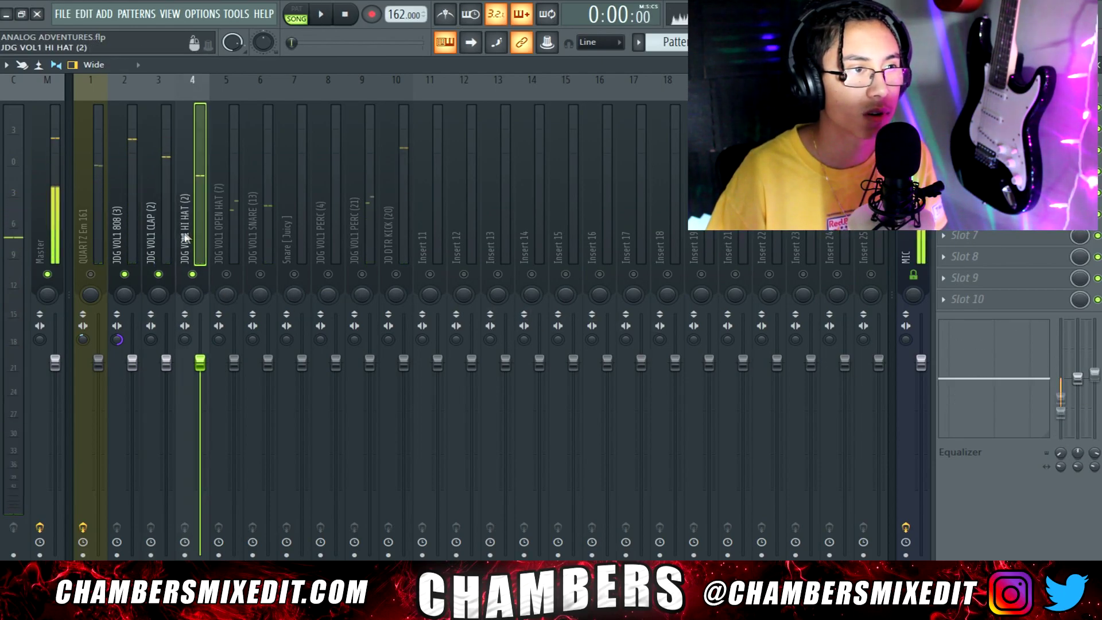
Step: Unmute the JDG VOL1 OPEN HAT (7) mixer track and cut its 90 Hz EQ band to -18.0 dB
key(space)
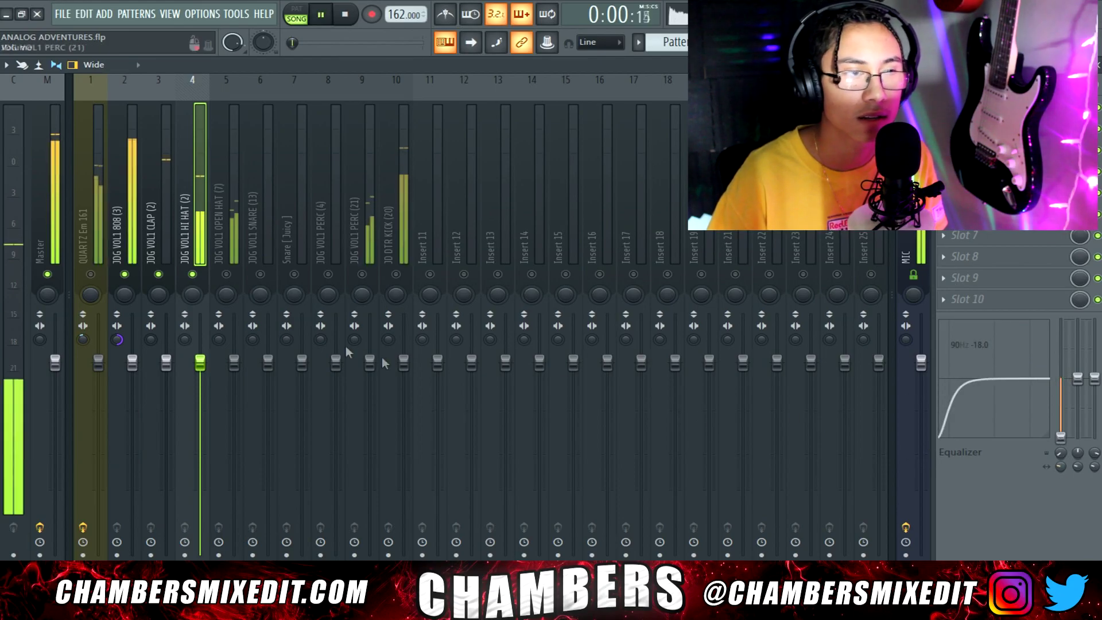
click(226, 274)
click(235, 244)
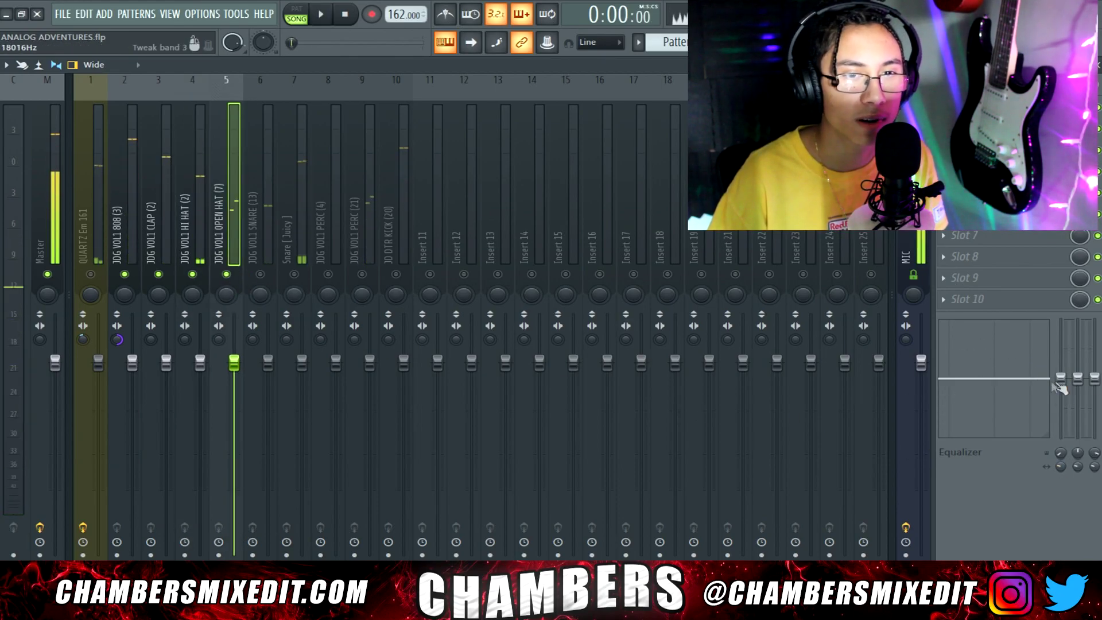
Step: Unmute the JDG VOL1 SNARE (13) mixer track and cut its 90 Hz EQ band to -18.0 dB
key(space)
click(260, 274)
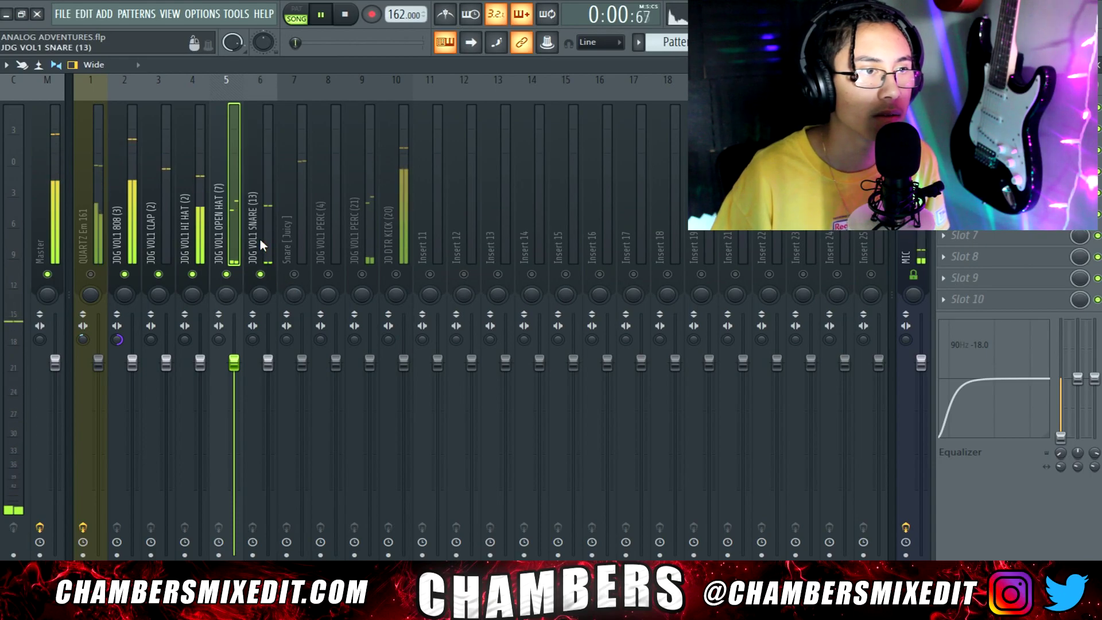
click(265, 230)
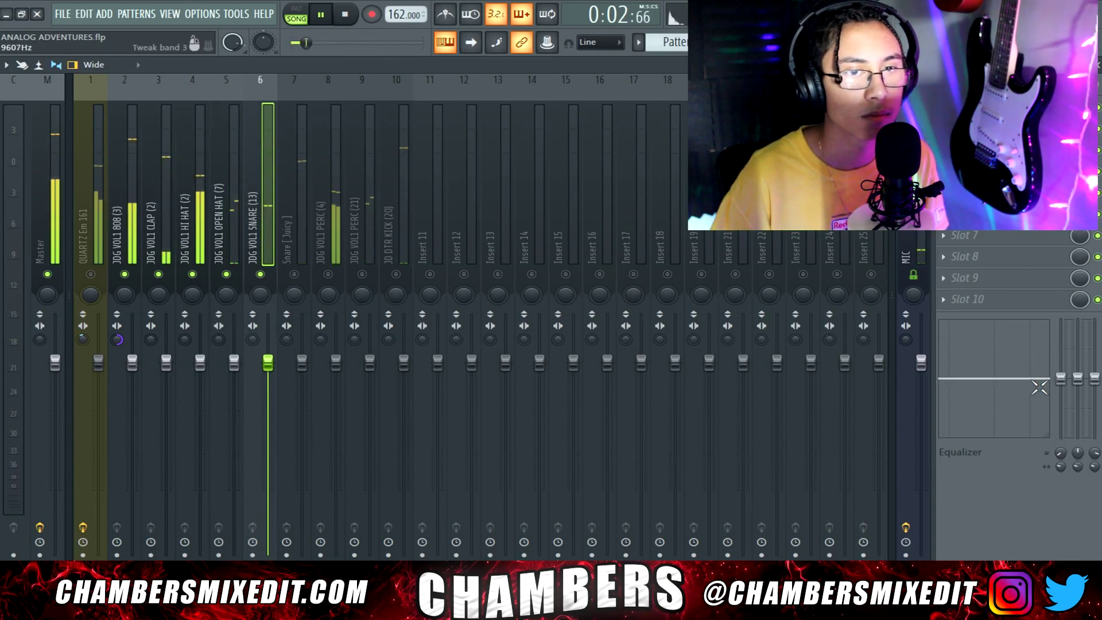
drag(1061, 378, 1061, 437)
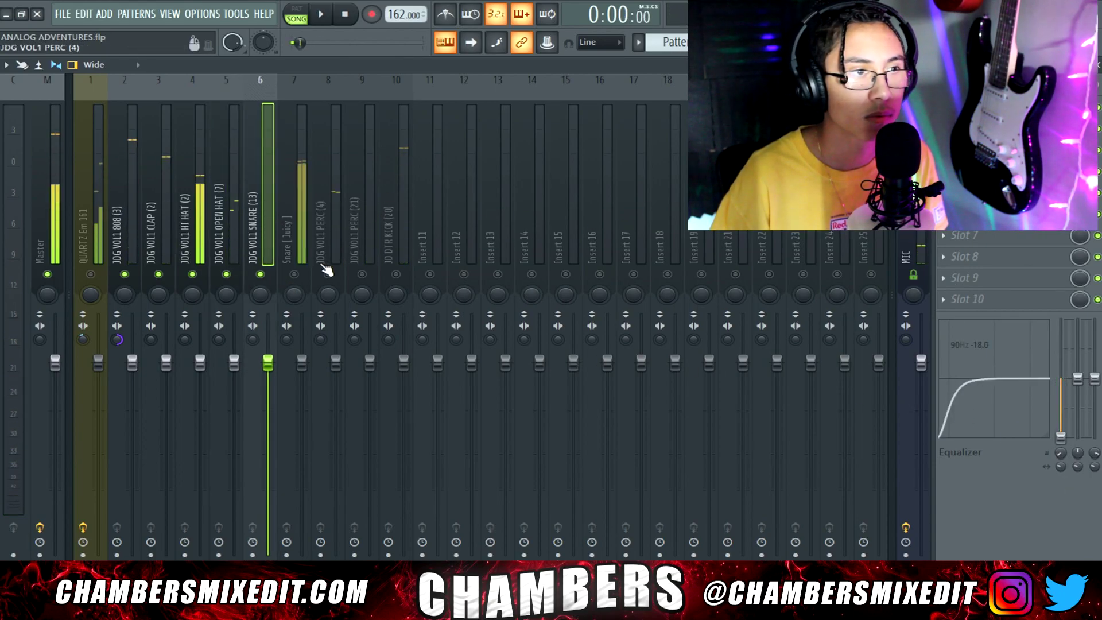
Step: Solo the Snare [Juicy] mixer track, add Fruity Parametric EQ 2 to its first effect slot and maximize the plugin
right_click(294, 274)
key(space)
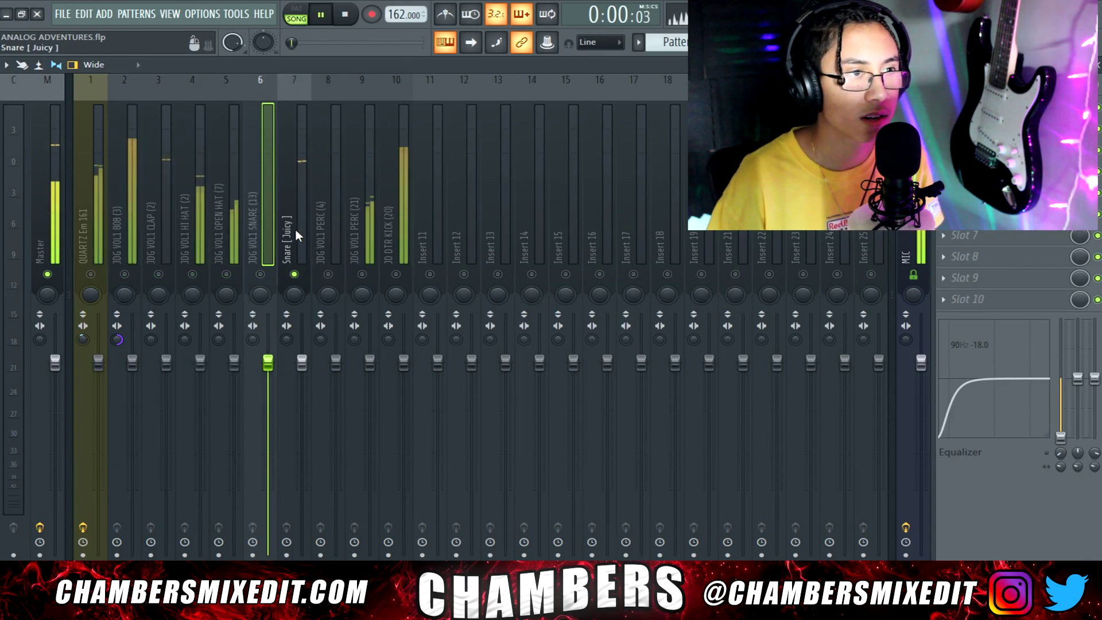
click(295, 229)
click(987, 108)
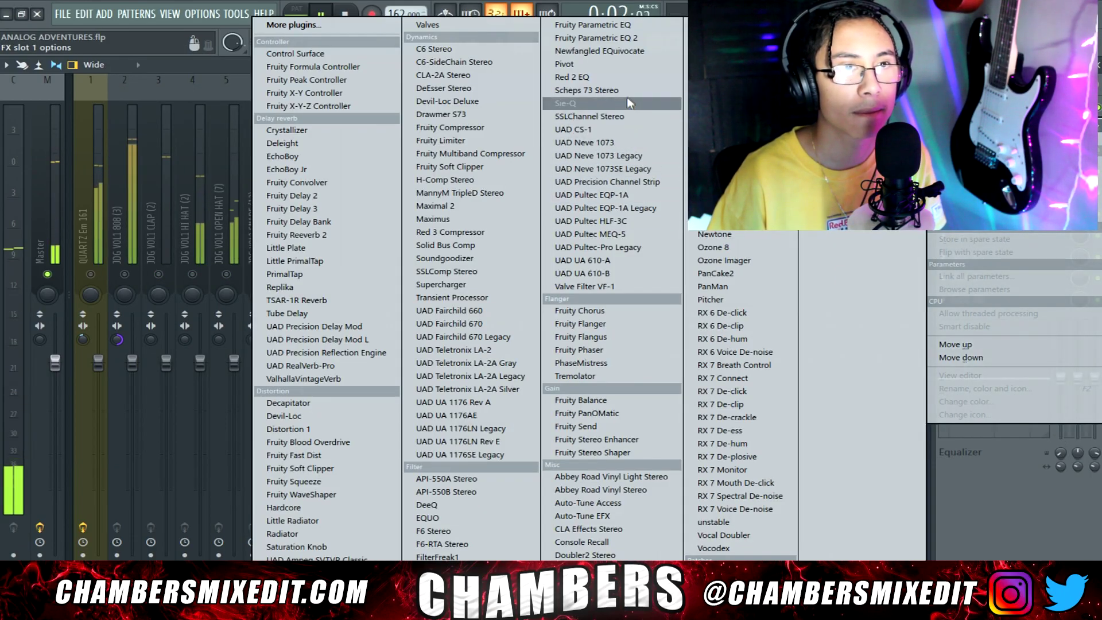
click(651, 41)
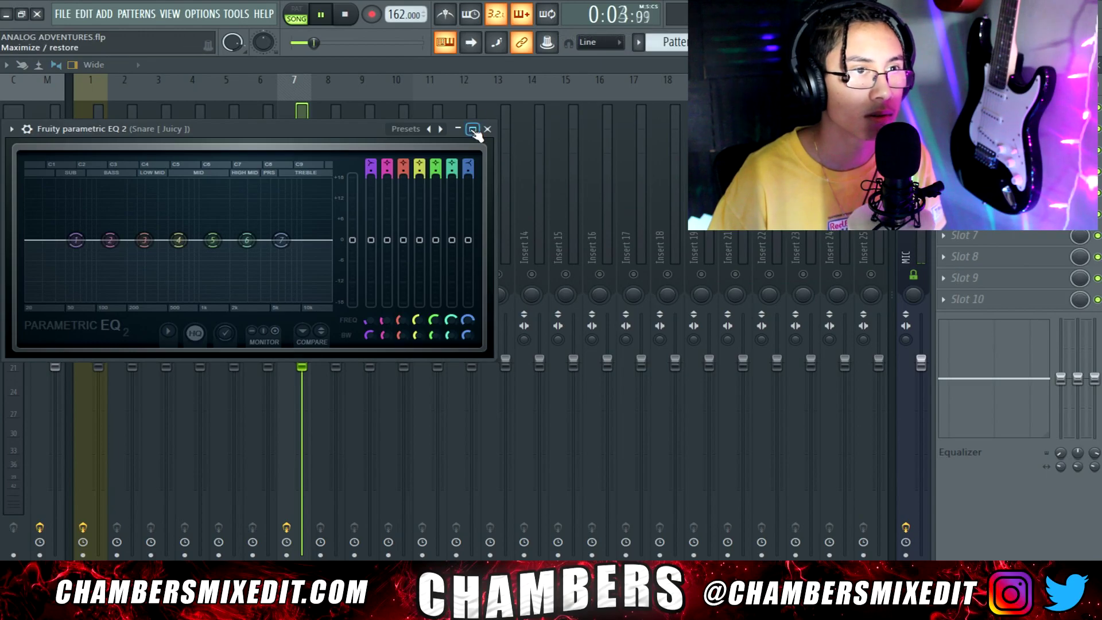
click(476, 133)
Step: Shape a narrow band 3 boost at about 452 Hz and slightly raise the band 7 high shelf in the Juicy snare's EQ
drag(376, 338, 434, 298)
scroll(435, 299, down, 10)
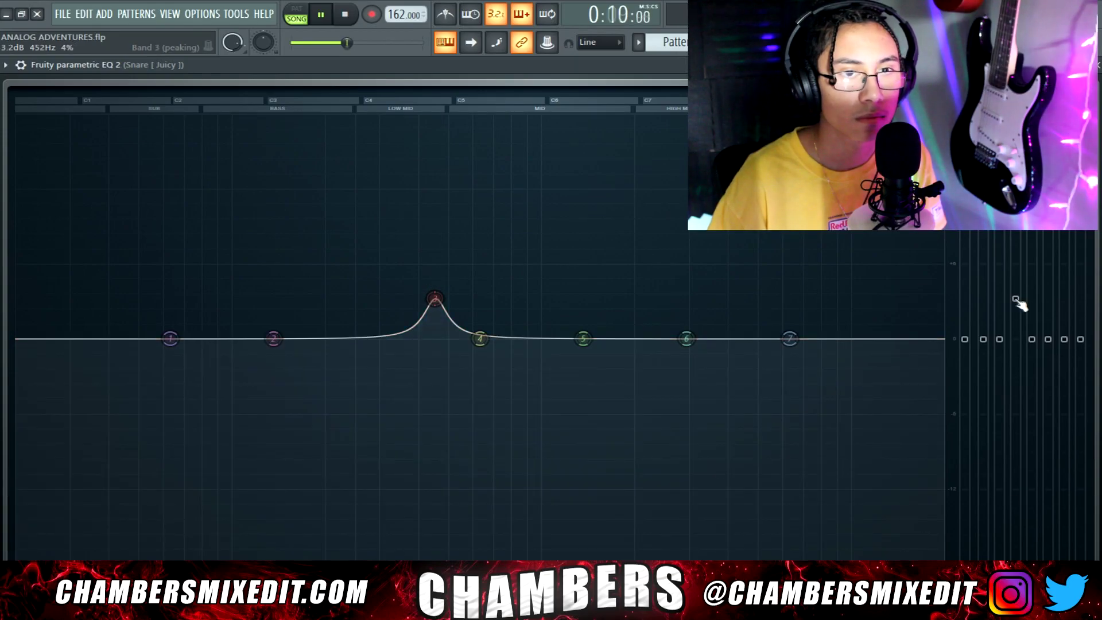
drag(1016, 299, 1015, 326)
key(space)
drag(1082, 340, 1081, 332)
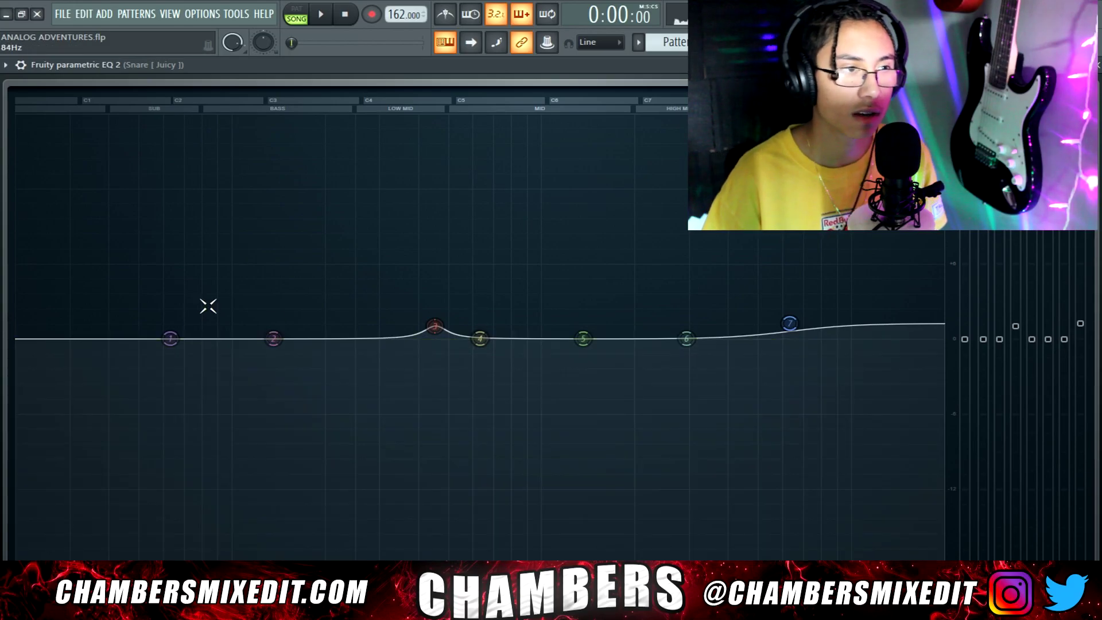
Step: Turn band 1 of the Juicy snare's EQ into a steep low cut, raise the band 3 boost slightly and close the EQ
right_click(172, 339)
click(247, 387)
drag(170, 339, 210, 560)
key(space)
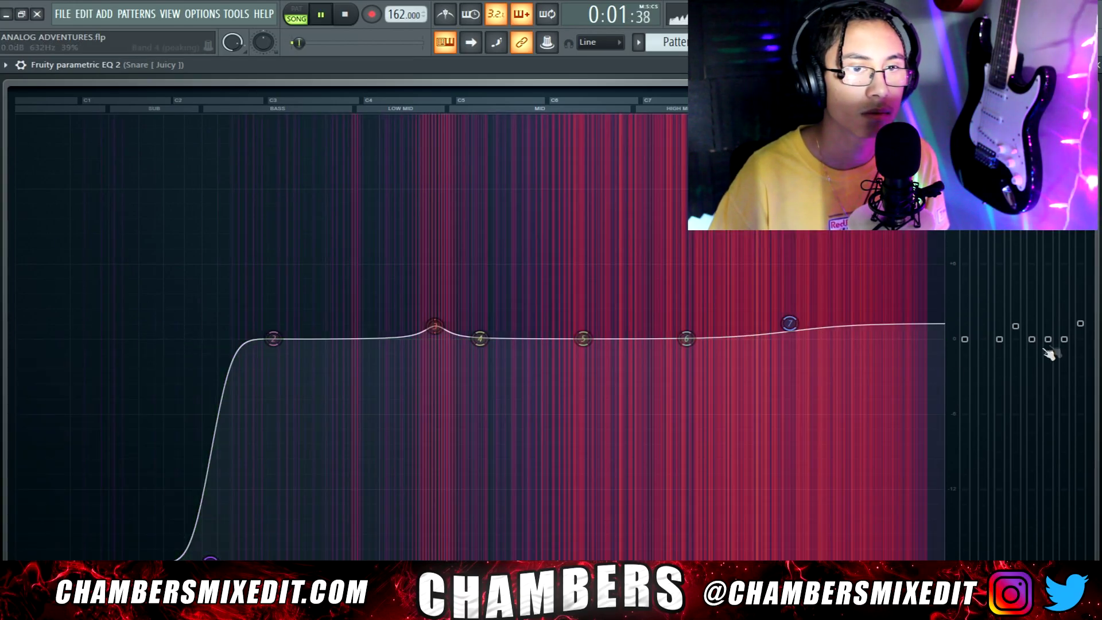
drag(1015, 325, 1016, 319)
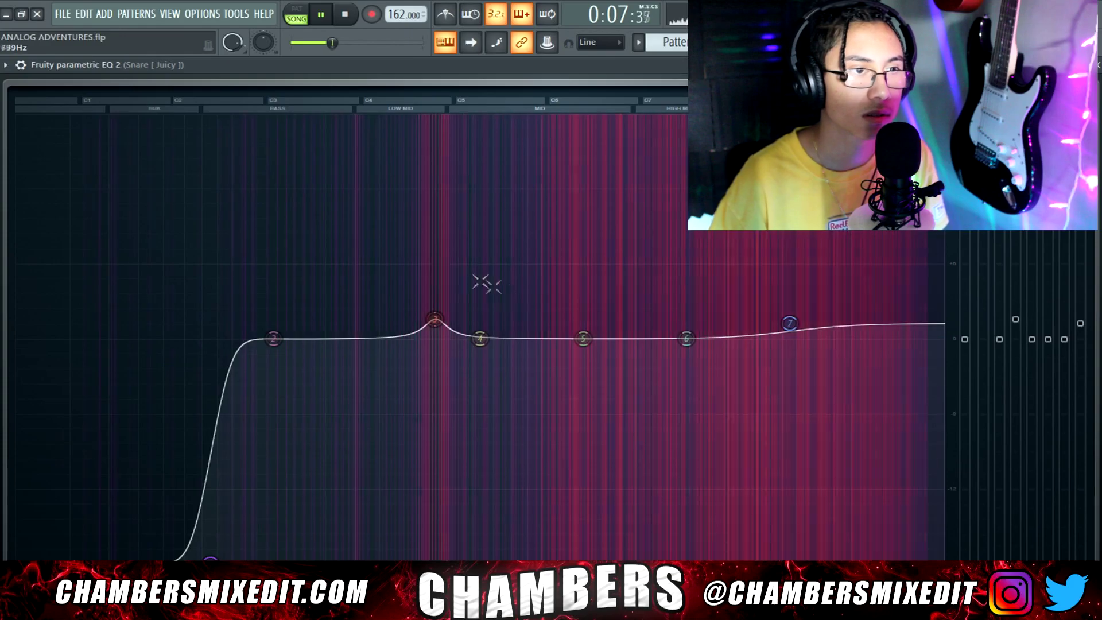
key(space)
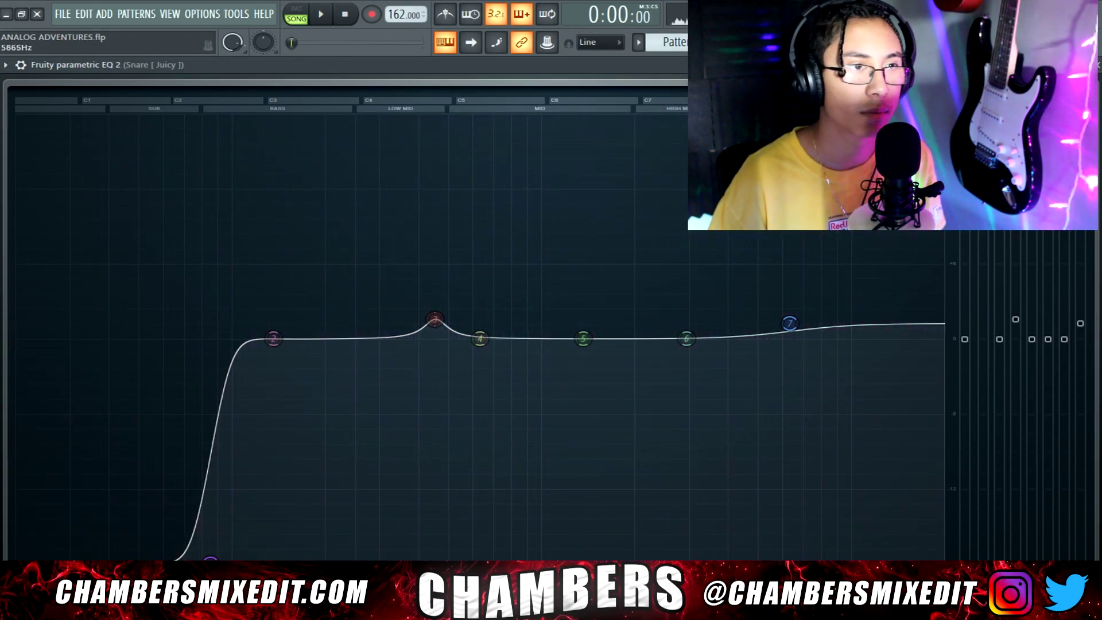
key(Escape)
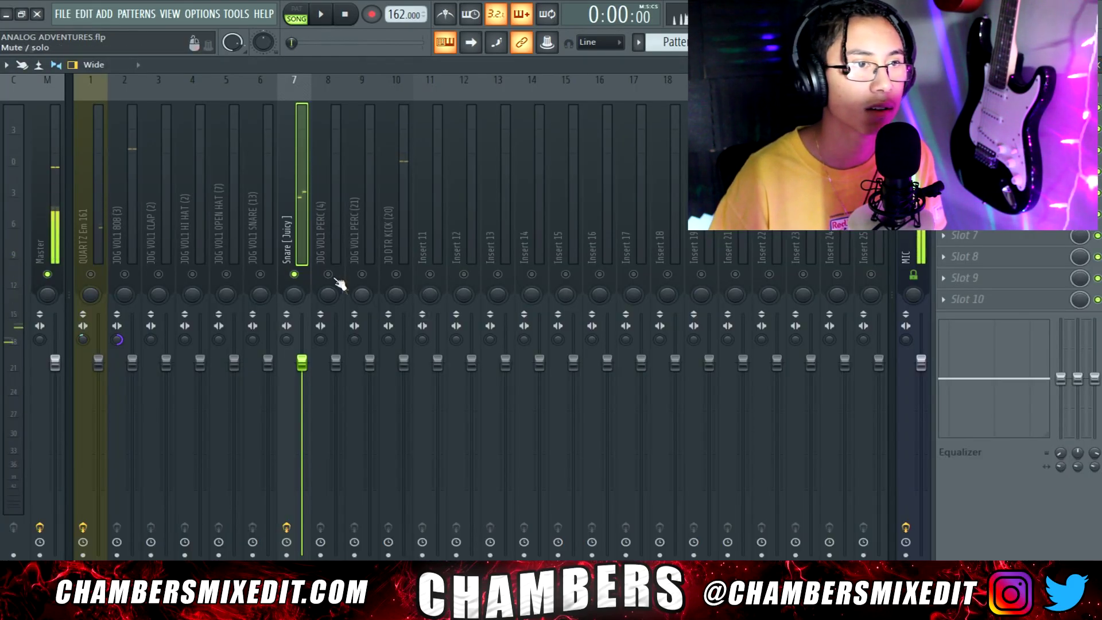
Step: Solo JDG VOL1 PERC (4), unmute JDG VOL1 PERC (21), and cut the 90 Hz EQ band of both tracks to -18.0 dB
click(323, 241)
key(space)
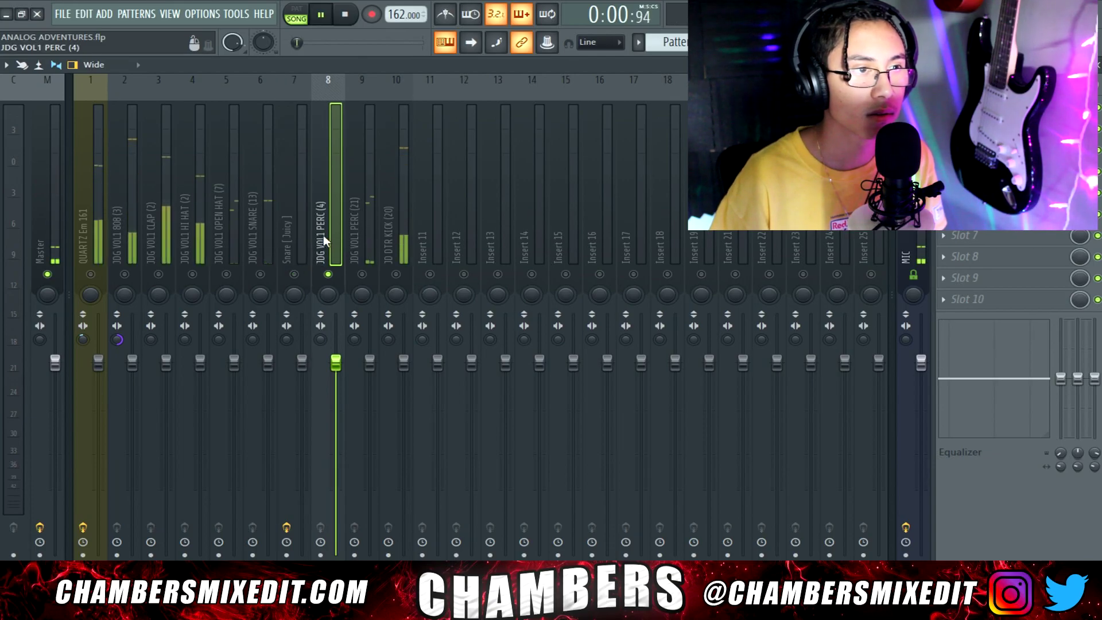
click(362, 274)
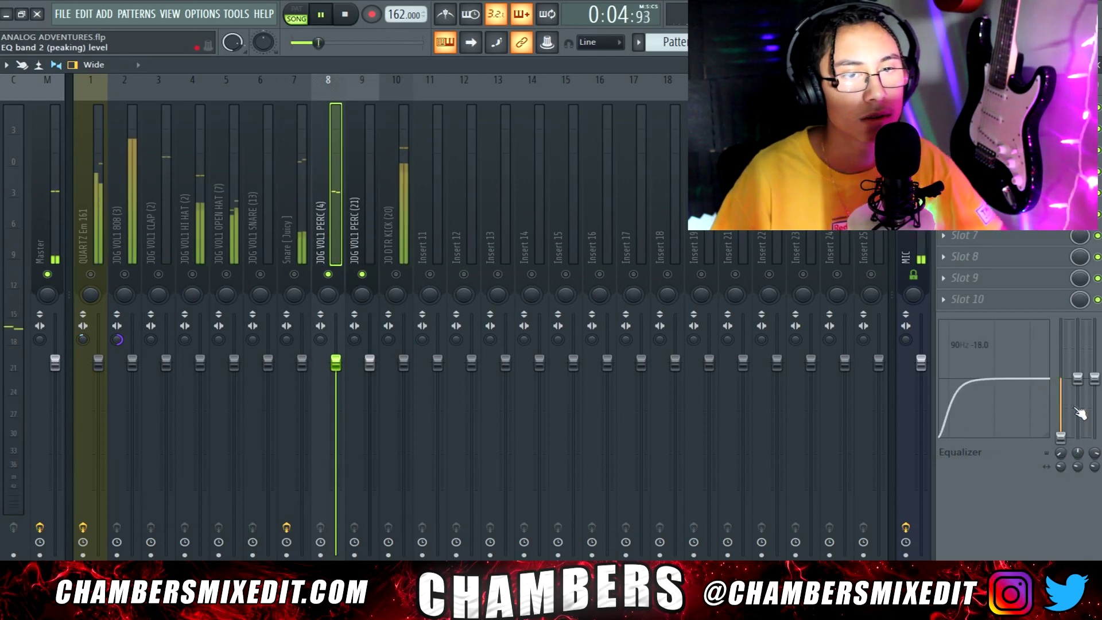
key(Right)
drag(1062, 379, 1063, 446)
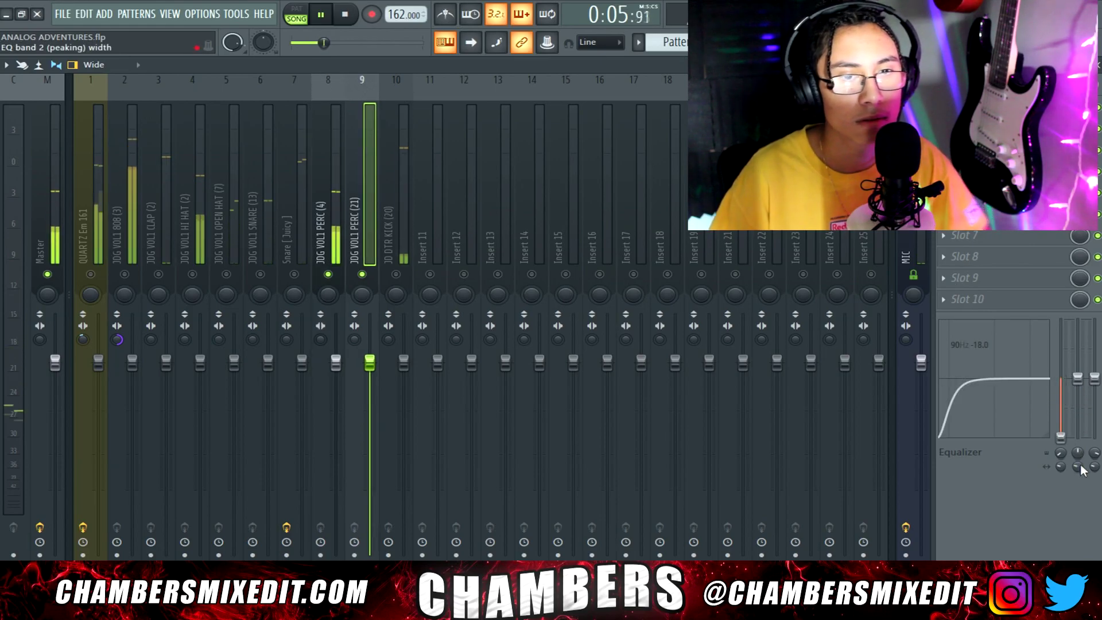
Step: Unmute the DTR KICK (20) mixer track, raise its EQ high shelf to 1.8 dB and narrow its stereo separation
click(396, 275)
key(Right)
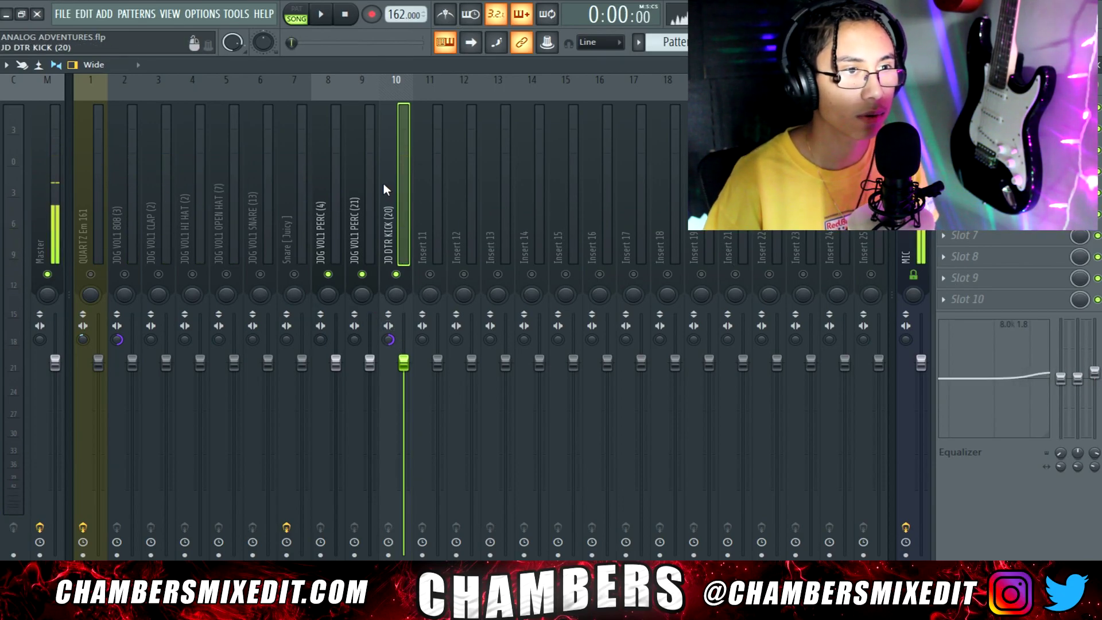
Step: Set the stereo separation of the JDG VOL1 PERC (21) mixer track to 30% separated and audition it
click(377, 239)
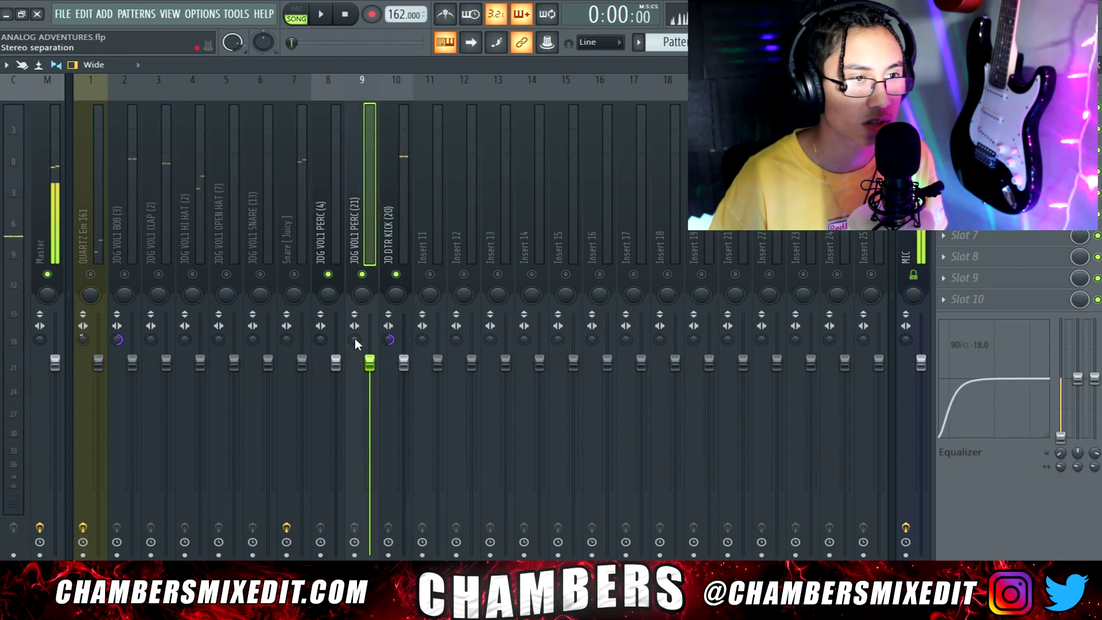
drag(357, 339, 357, 357)
key(space)
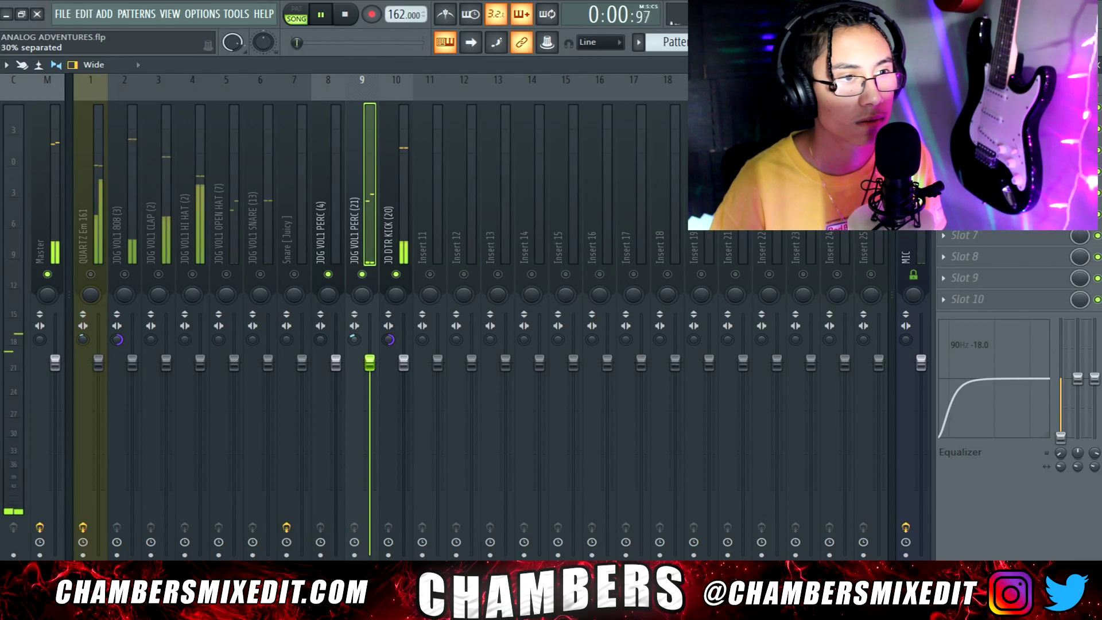
key(space)
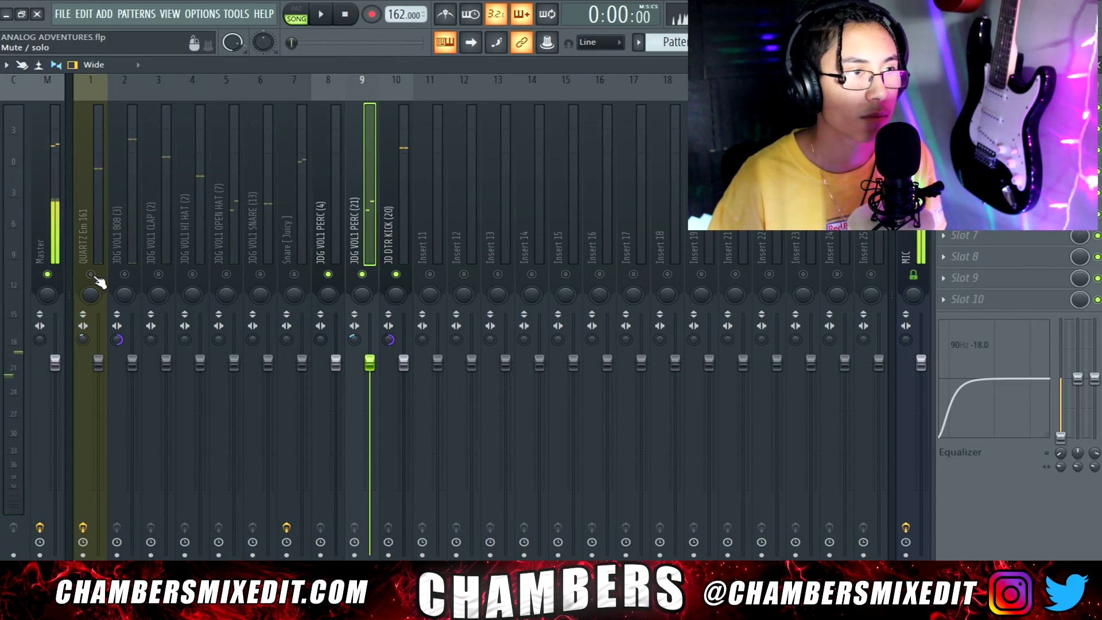
Step: Solo the QUARTZ Em 161 track, unmute the clap and hi-hat, and balance them with a slightly louder clap and a quieter hi-hat
right_click(91, 274)
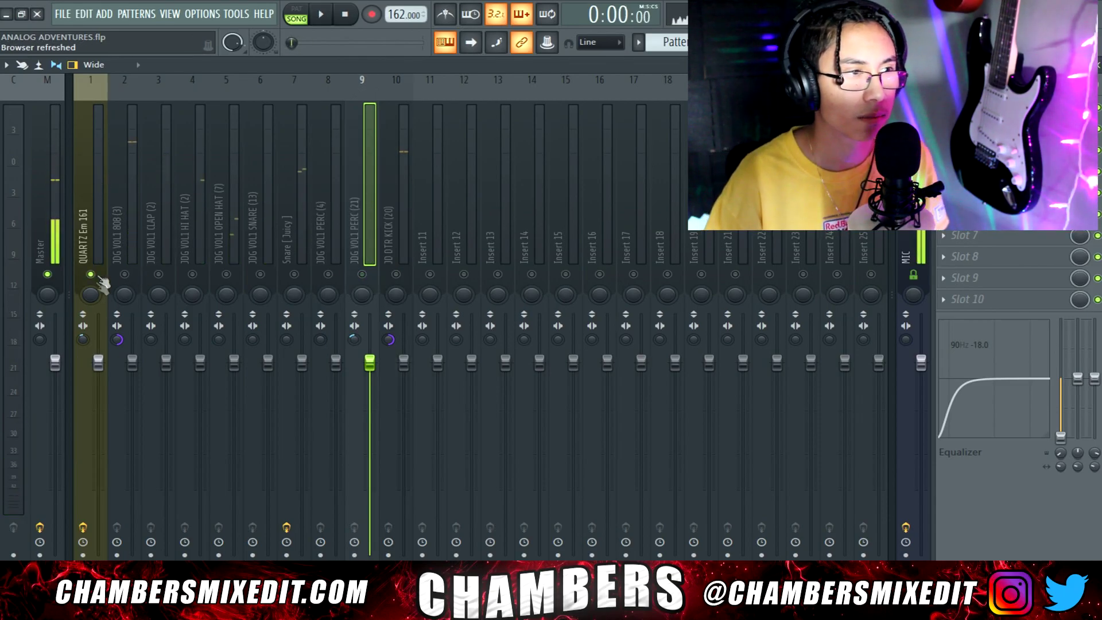
key(space)
click(167, 280)
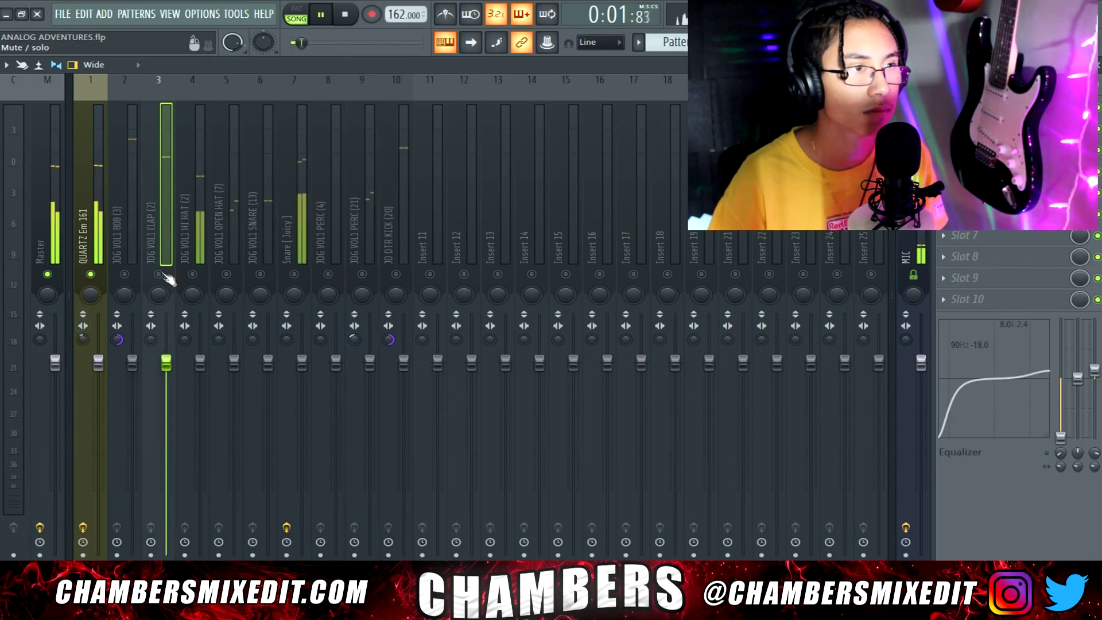
click(159, 274)
click(192, 274)
drag(171, 363, 200, 373)
Step: Unmute the open hat, lower its volume and pan it left, and unmute the JDG VOL1 SNARE (13) and pan it right
click(226, 274)
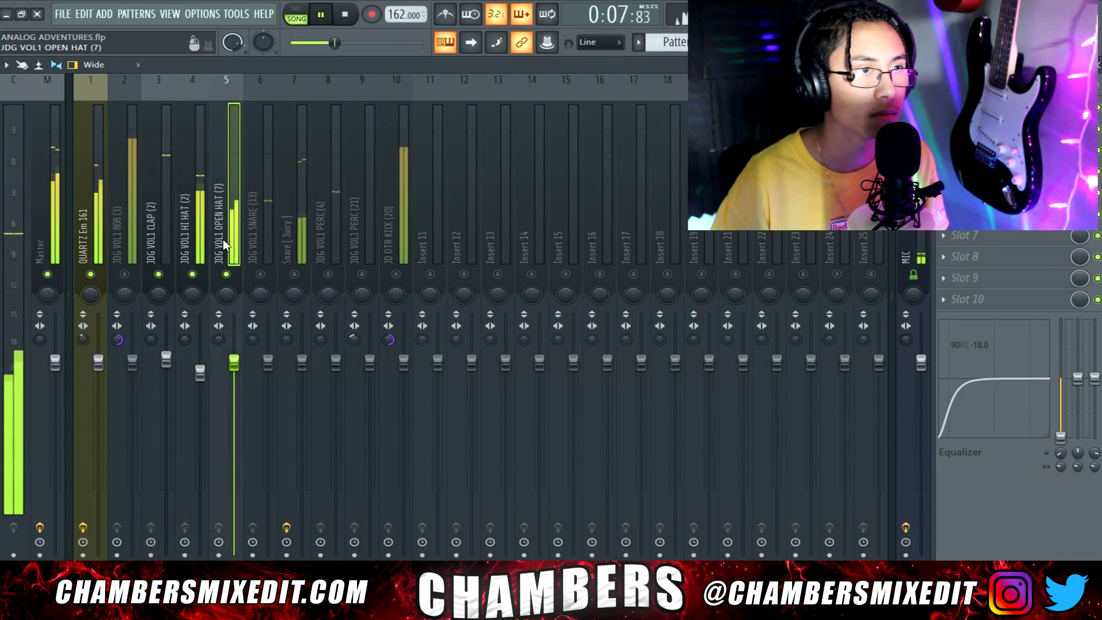
drag(234, 363, 234, 380)
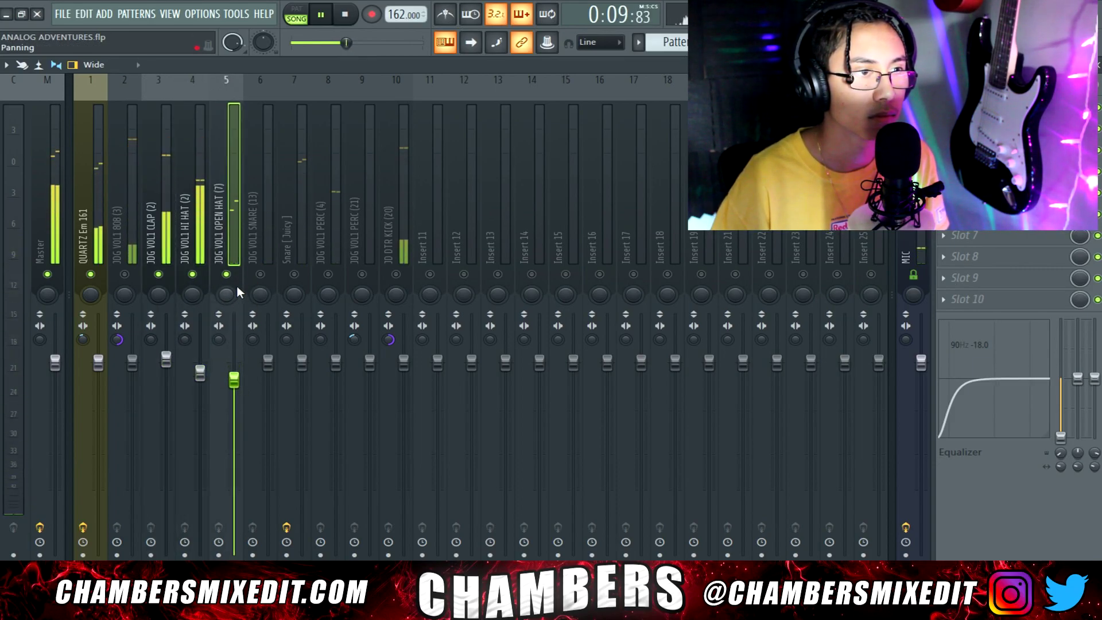
click(260, 274)
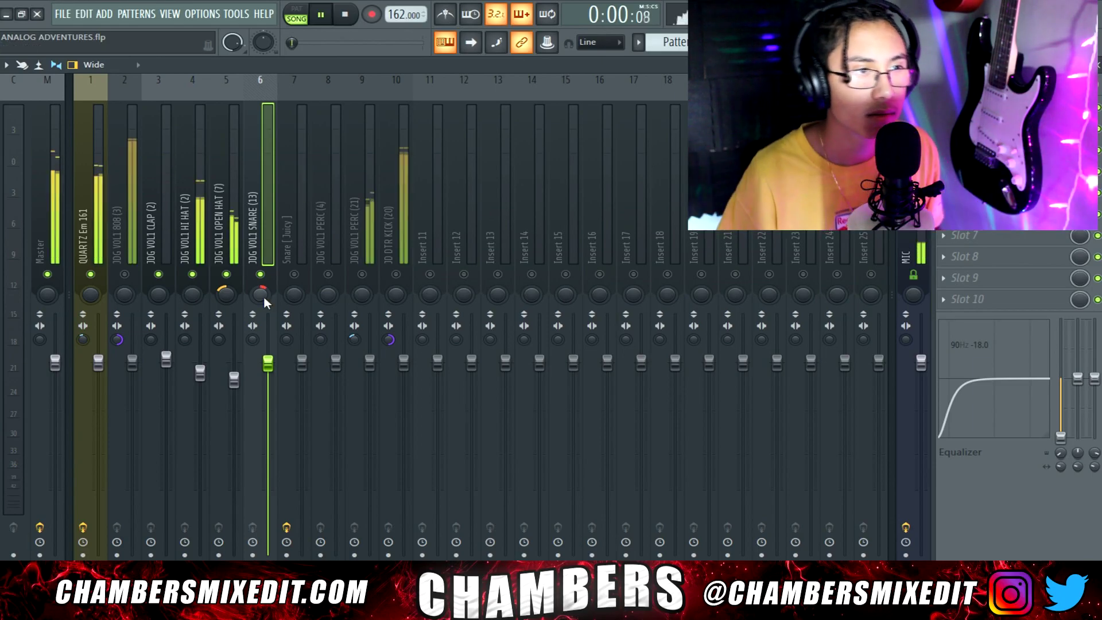
drag(263, 295, 263, 286)
key(space)
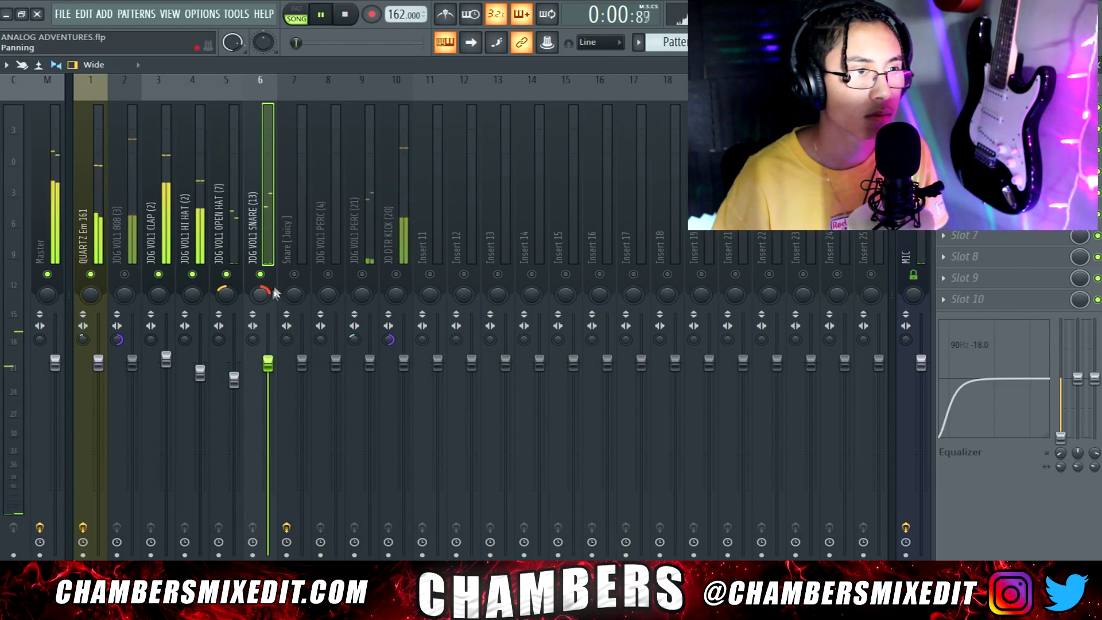
Step: Unmute the Snare [Juicy] mixer track, lower its volume to about -2.2 dB and cut its 90 Hz EQ band to -18.0 dB
click(294, 275)
drag(302, 363, 312, 382)
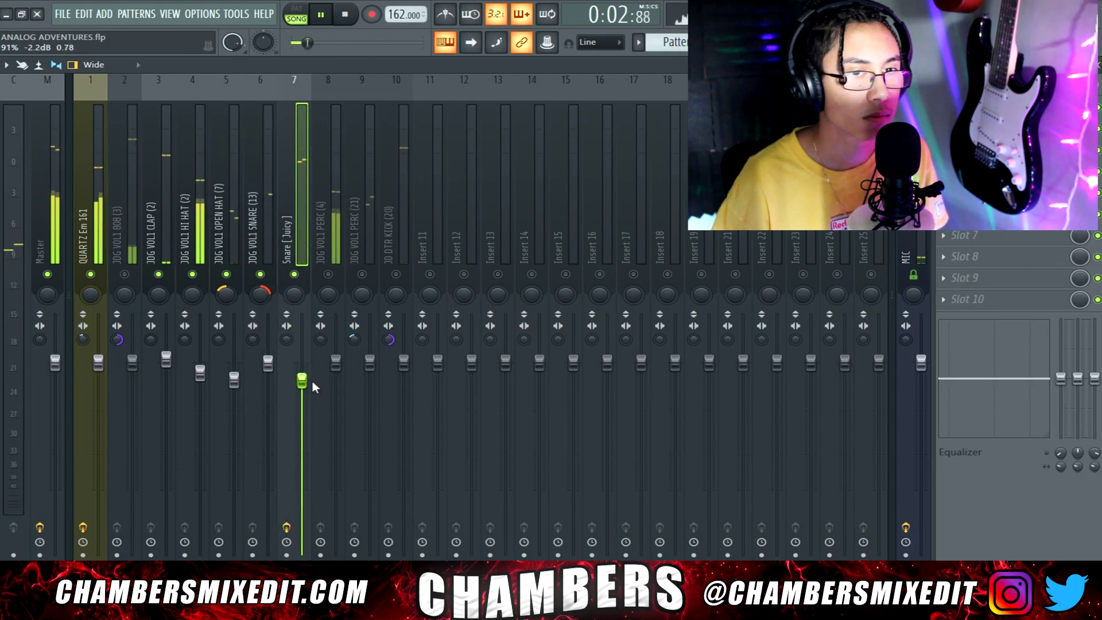
drag(1069, 377, 1061, 436)
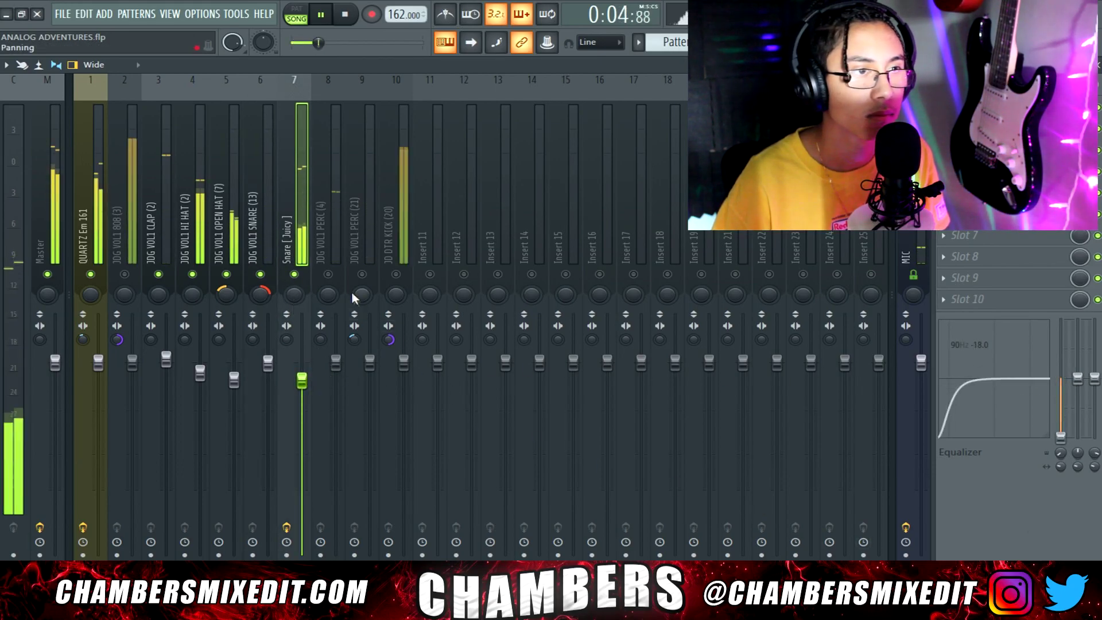
Step: Unmute both percussion tracks, panning JDG VOL1 PERC (4) slightly left and JDG VOL1 PERC (21) slightly right
click(328, 274)
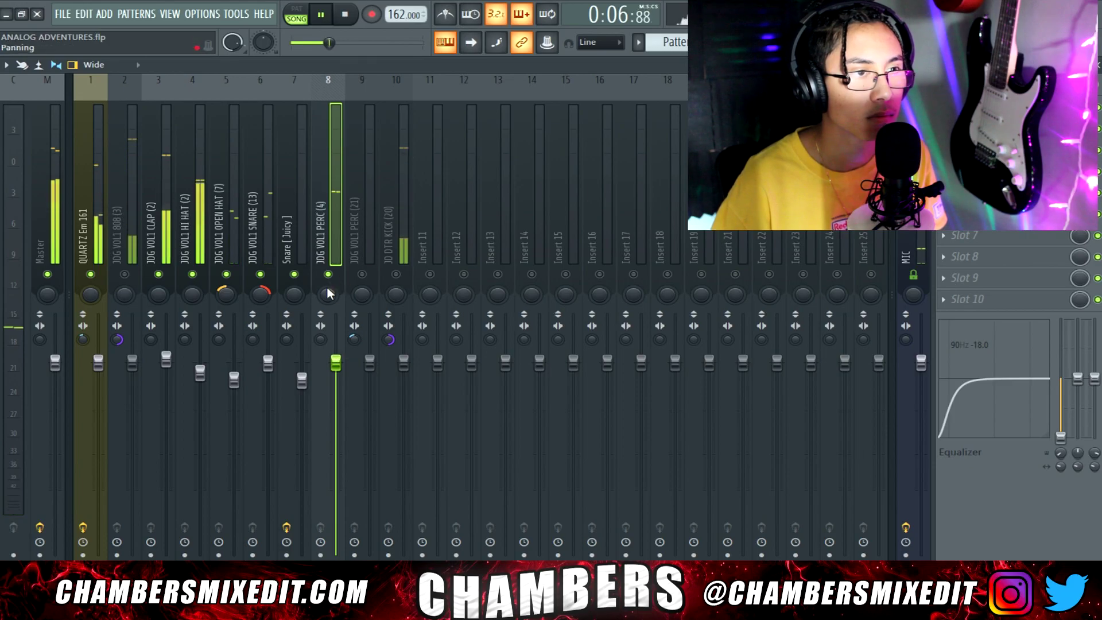
drag(329, 293, 329, 282)
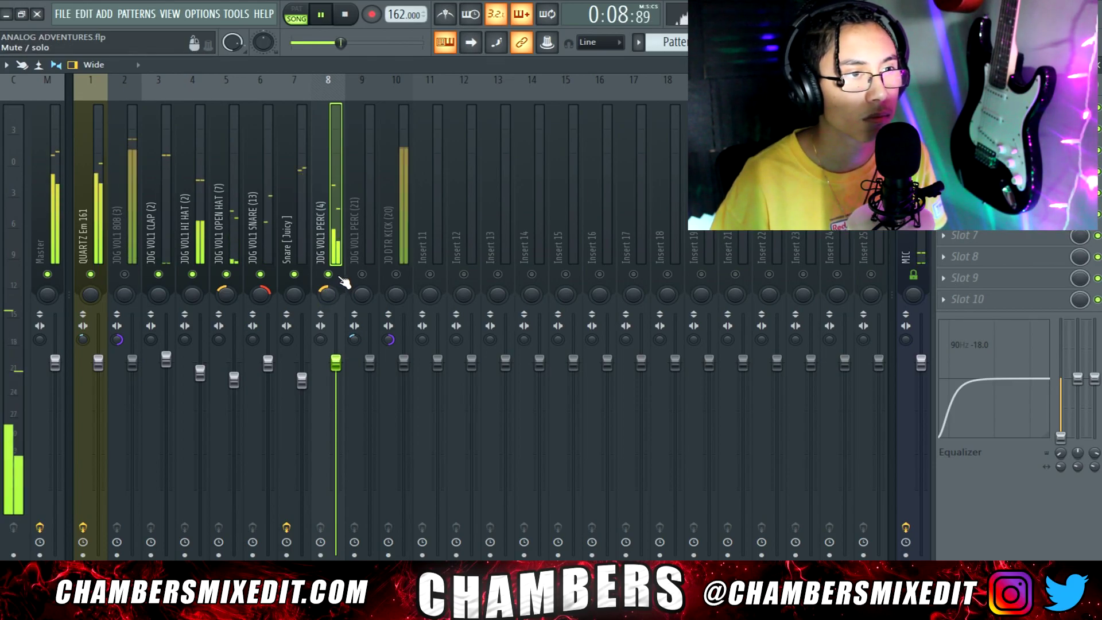
click(362, 274)
drag(363, 295, 364, 290)
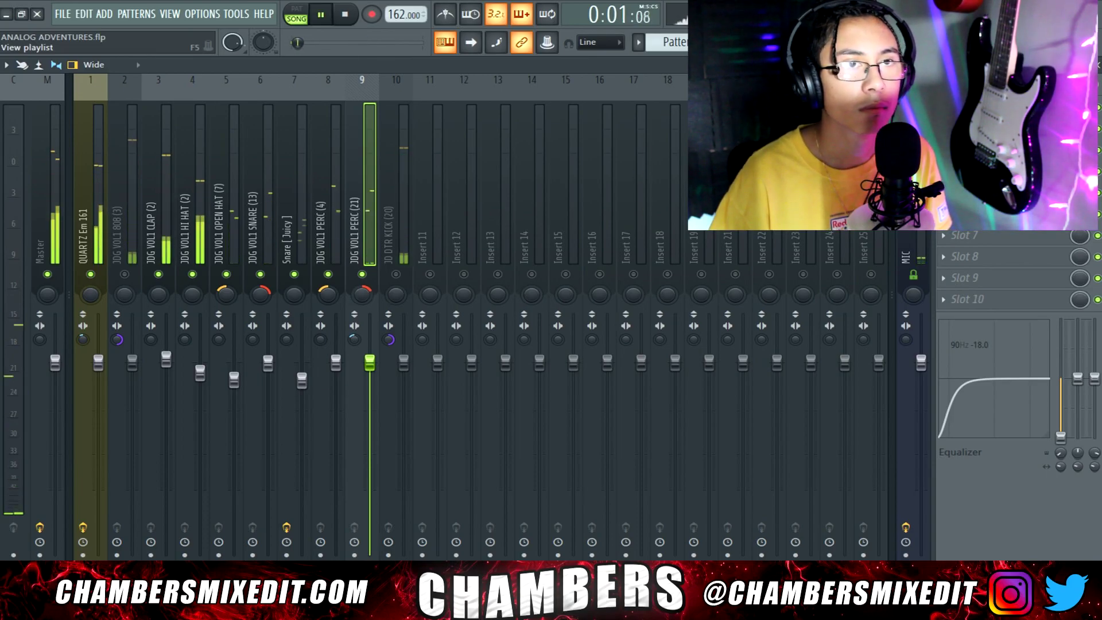
Step: Place a copy of the Track 9 pattern clip at bar 9 in the playlist and return to the mixer
key(F5)
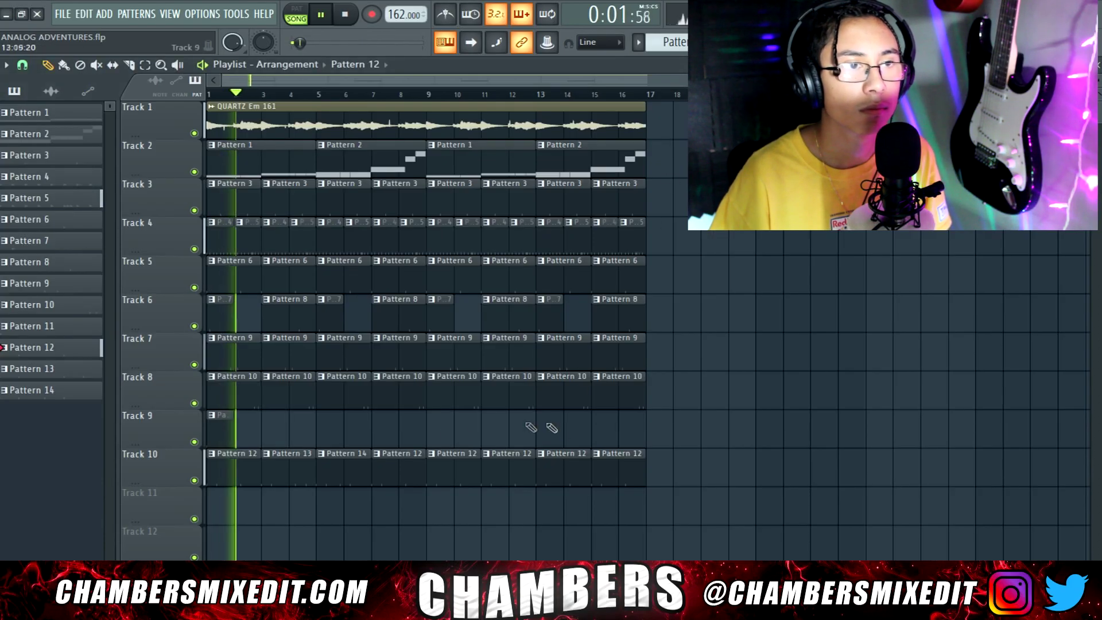
click(222, 435)
click(431, 445)
key(F9)
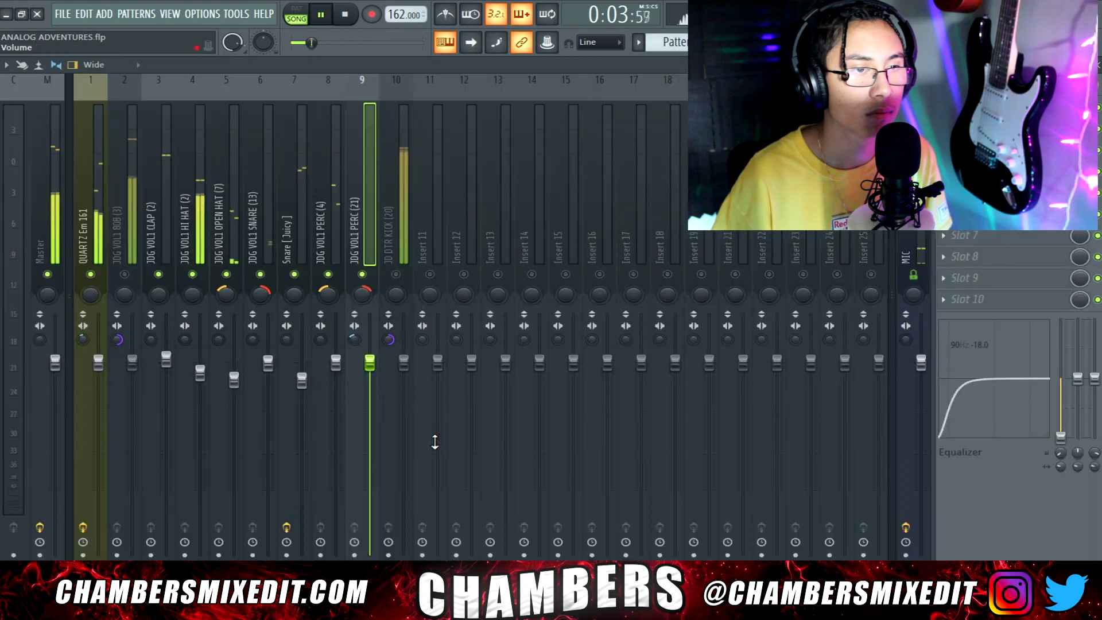
Step: Narrow the Master's stereo separation and lower the volume of the open hat, Snare [Juicy] and JDG VOL1 SNARE (13) tracks
click(42, 341)
key(space)
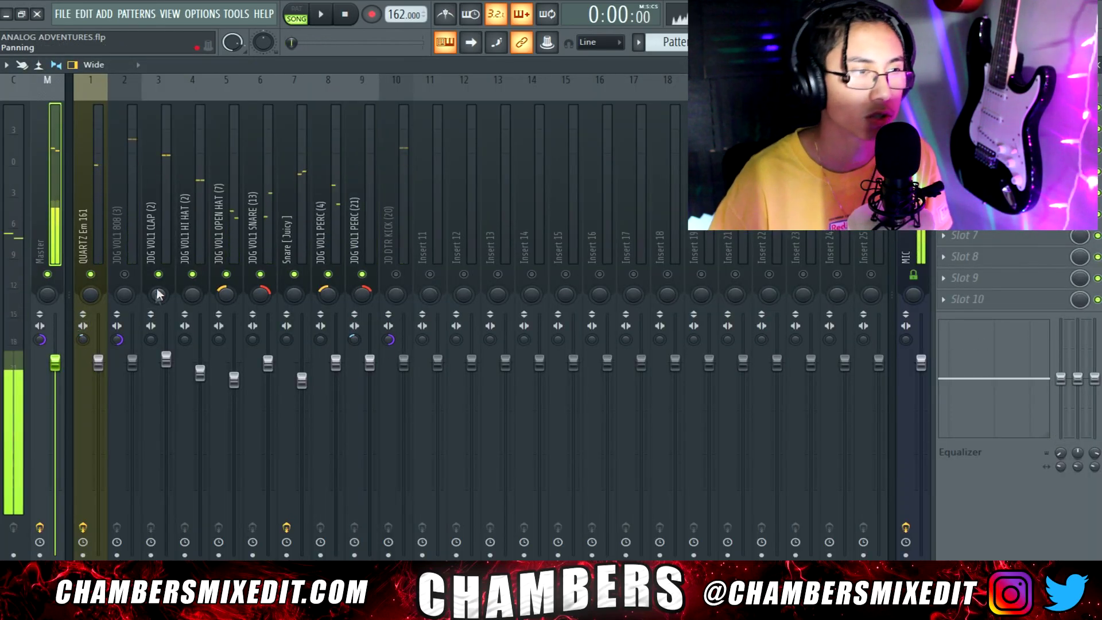
key(space)
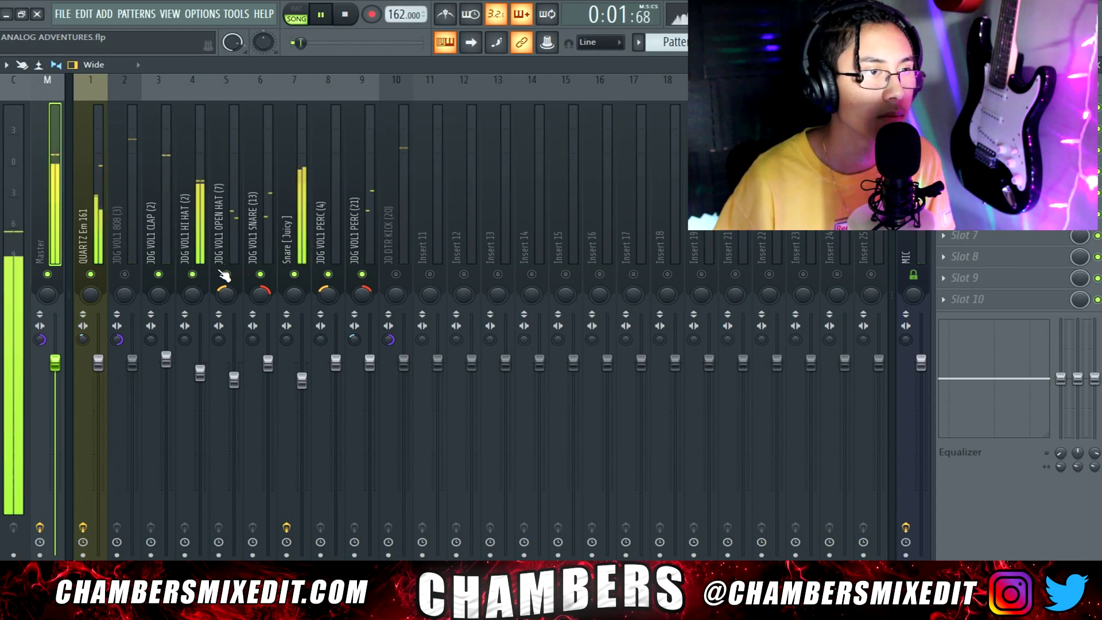
click(302, 381)
drag(234, 380, 267, 376)
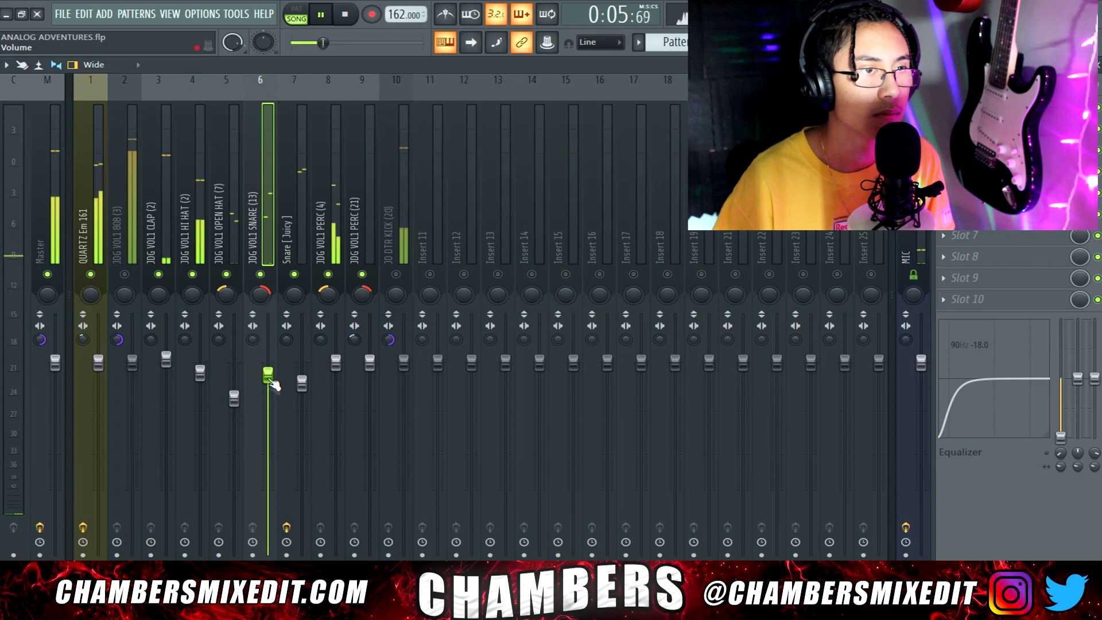
Step: Reset the Master's stereo separation and set JDG VOL1 PERC (21)'s panning to 28% right
click(234, 399)
right_click(36, 340)
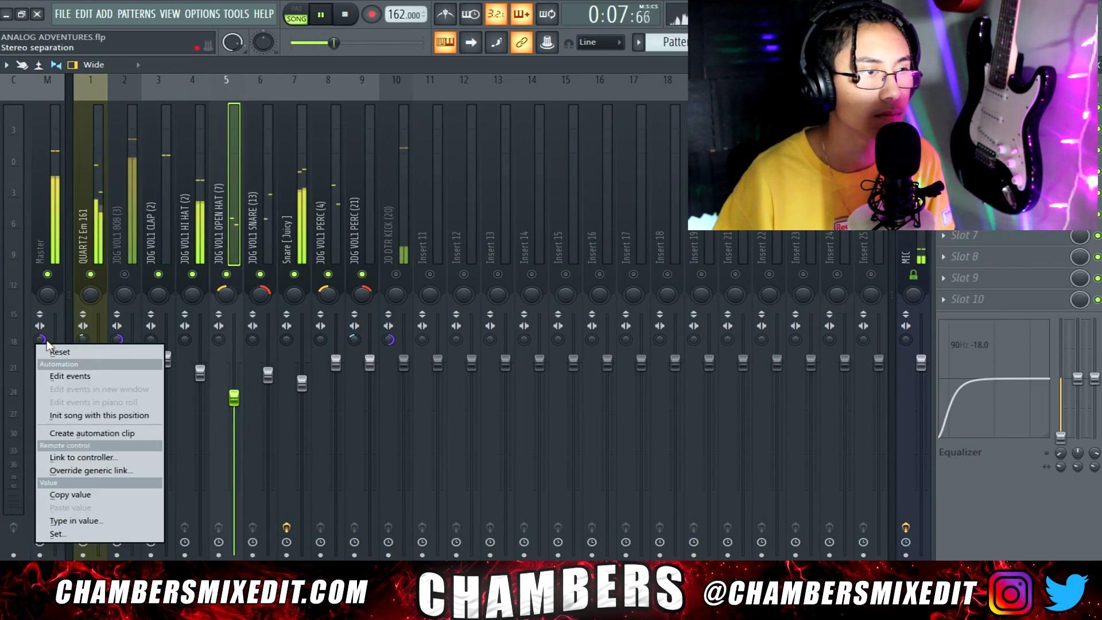
click(51, 352)
click(362, 295)
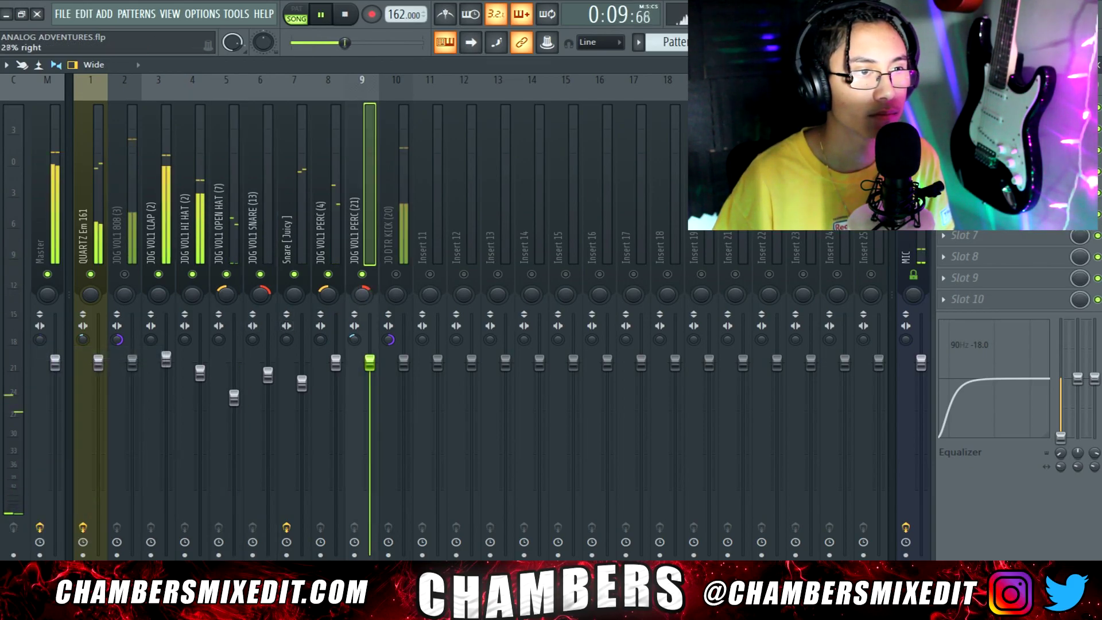
click(88, 340)
key(space)
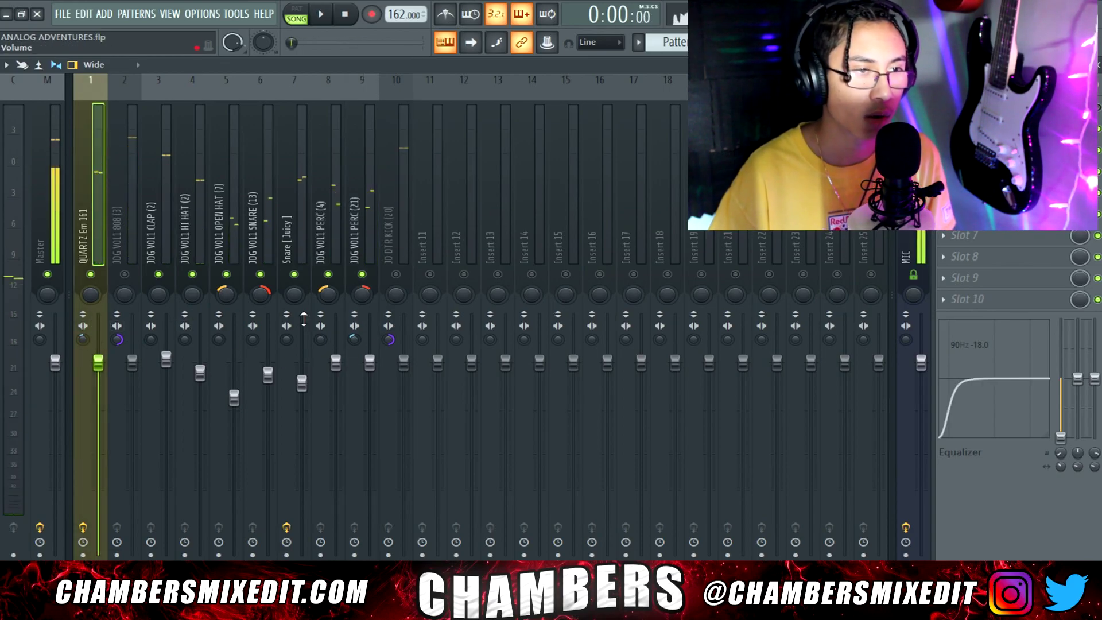
Step: Unmute the JDG VOL1 808 (3) and JD DTR KICK (20) tracks and lower the 808's volume with the Master's stereo separation narrowed
key(space)
key(space)
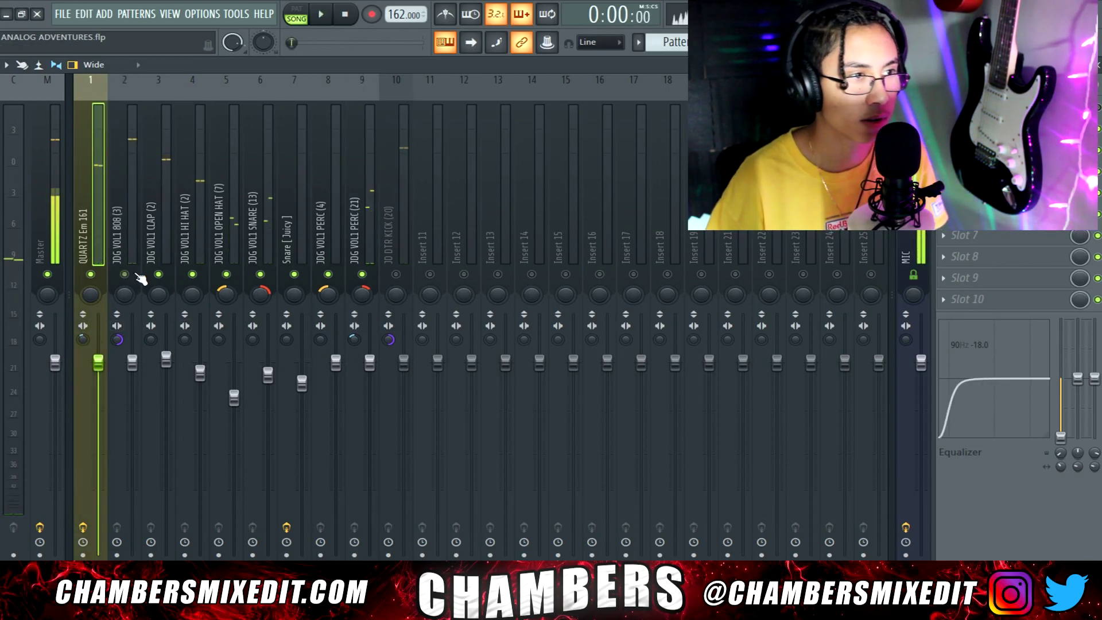
key(space)
click(132, 363)
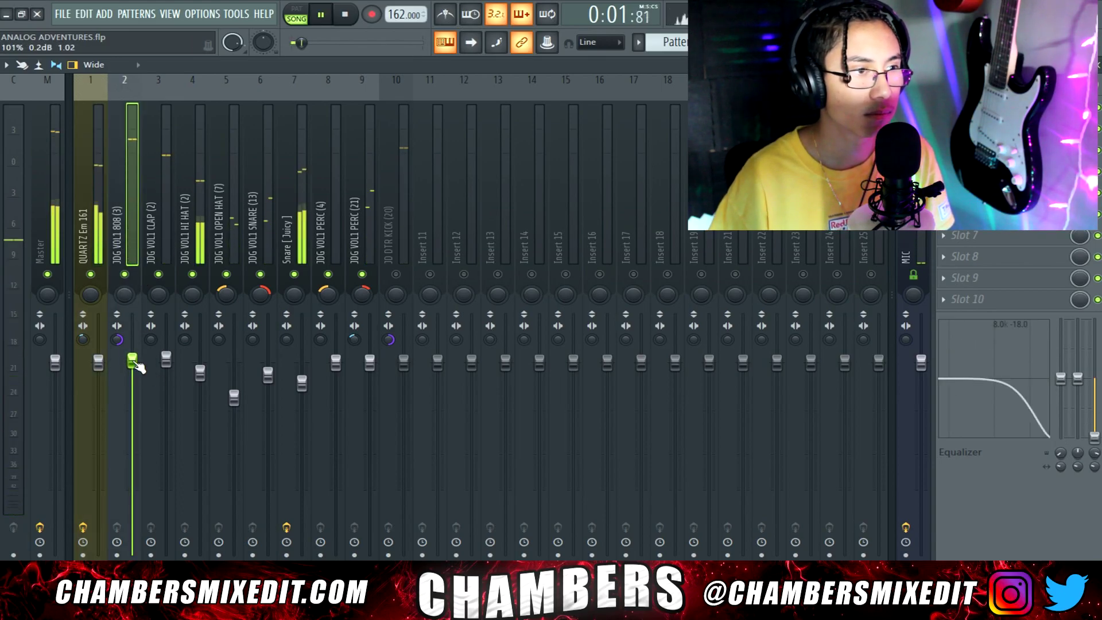
drag(40, 340, 40, 275)
drag(132, 361, 133, 373)
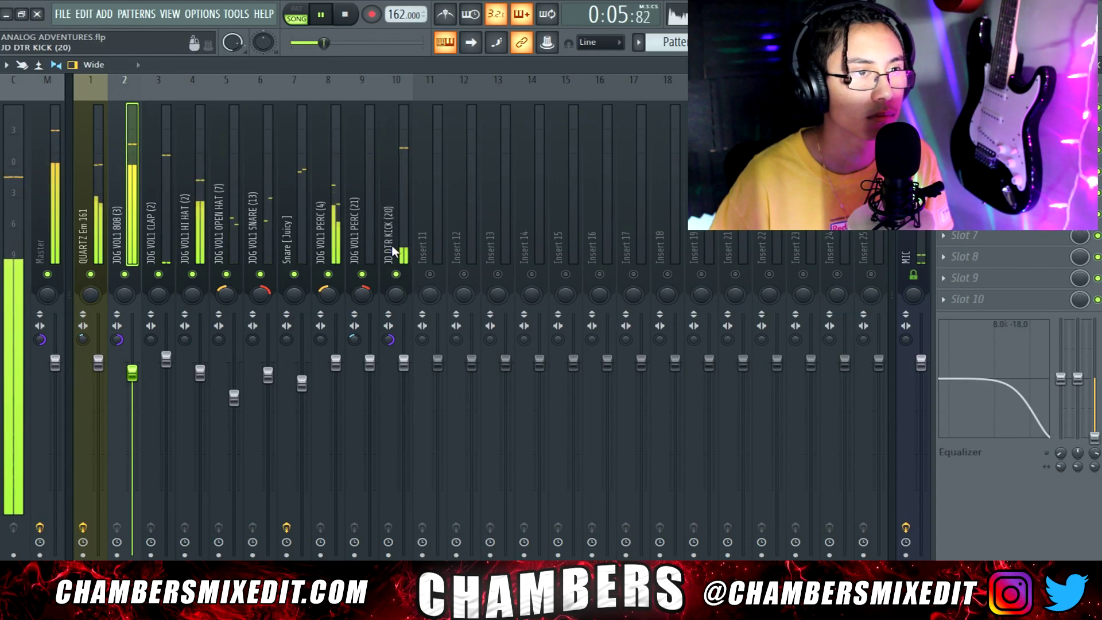
drag(132, 373, 147, 382)
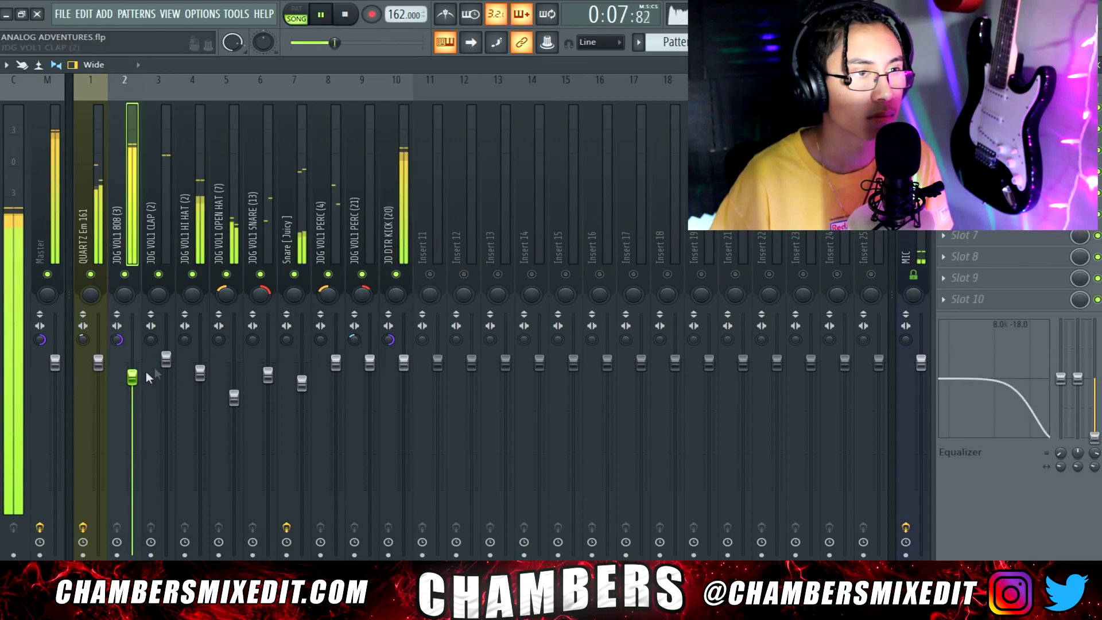
Step: Boost JD DTR KICK (20)'s 8 kHz EQ band to 3.8 dB and reset the Master's stereo separation
click(403, 233)
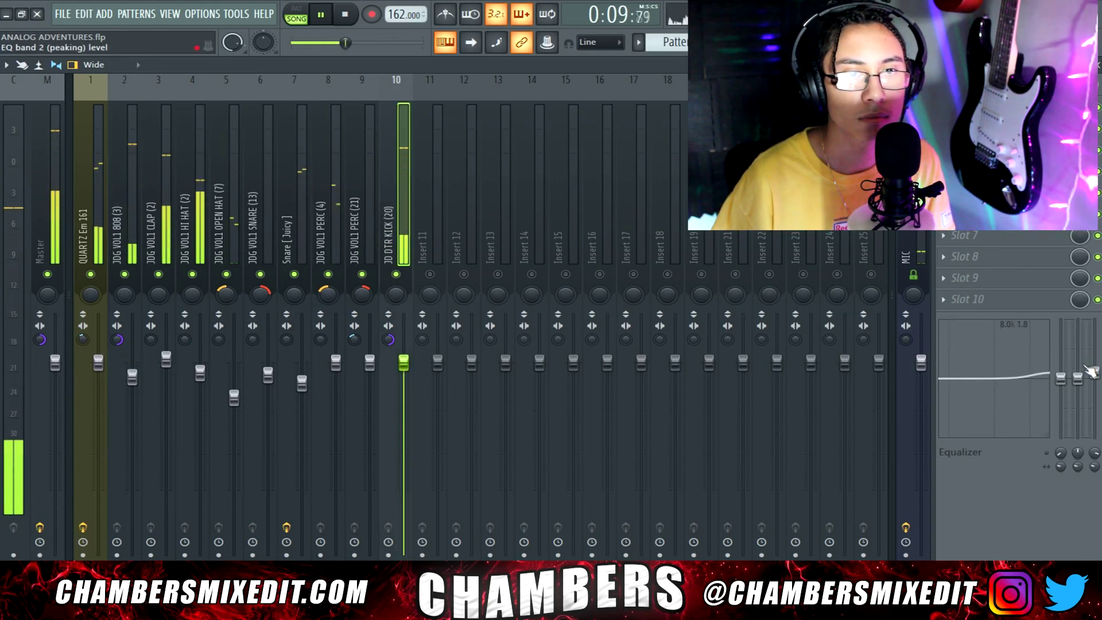
drag(1091, 370, 1094, 365)
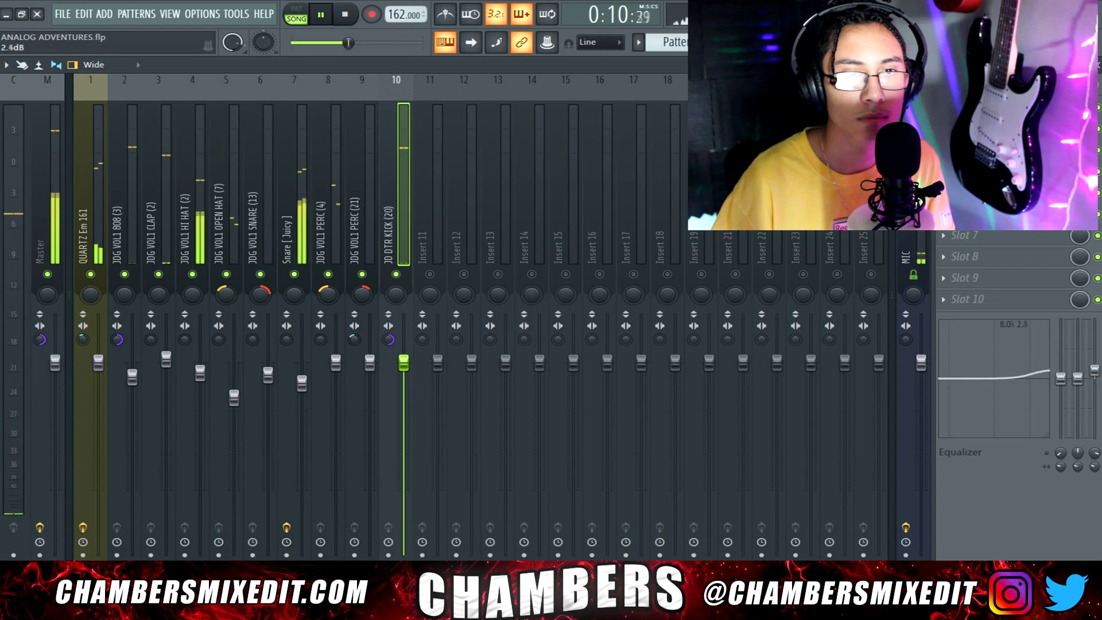
right_click(39, 339)
click(51, 348)
Step: Save the project and stop the song playback with the JD DTR KICK (20) mixer track selected
key(ctrl+s)
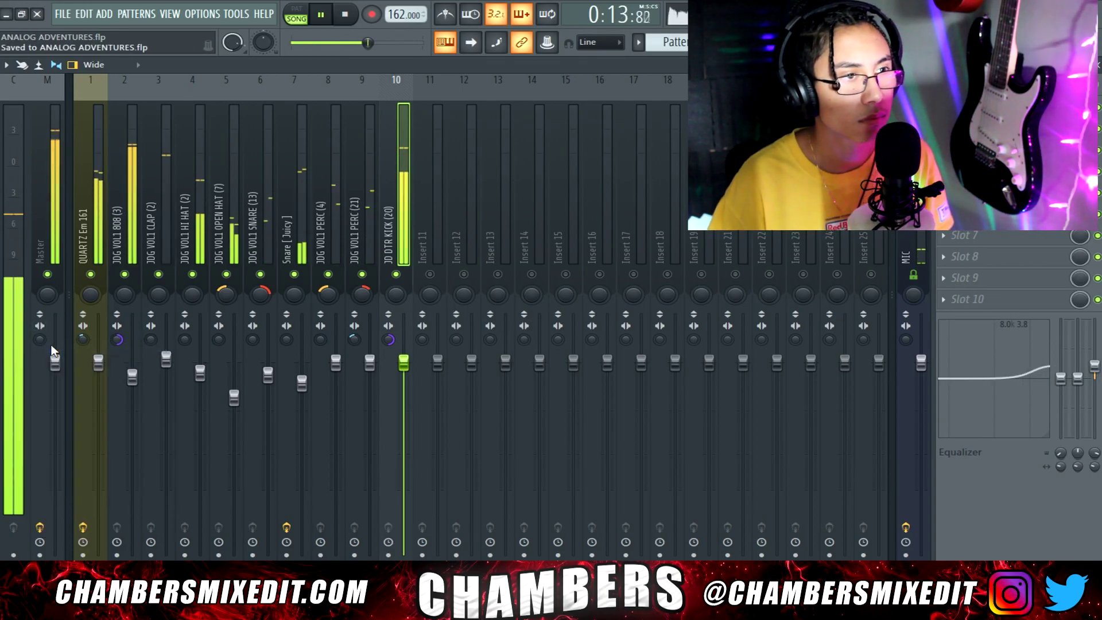
click(54, 361)
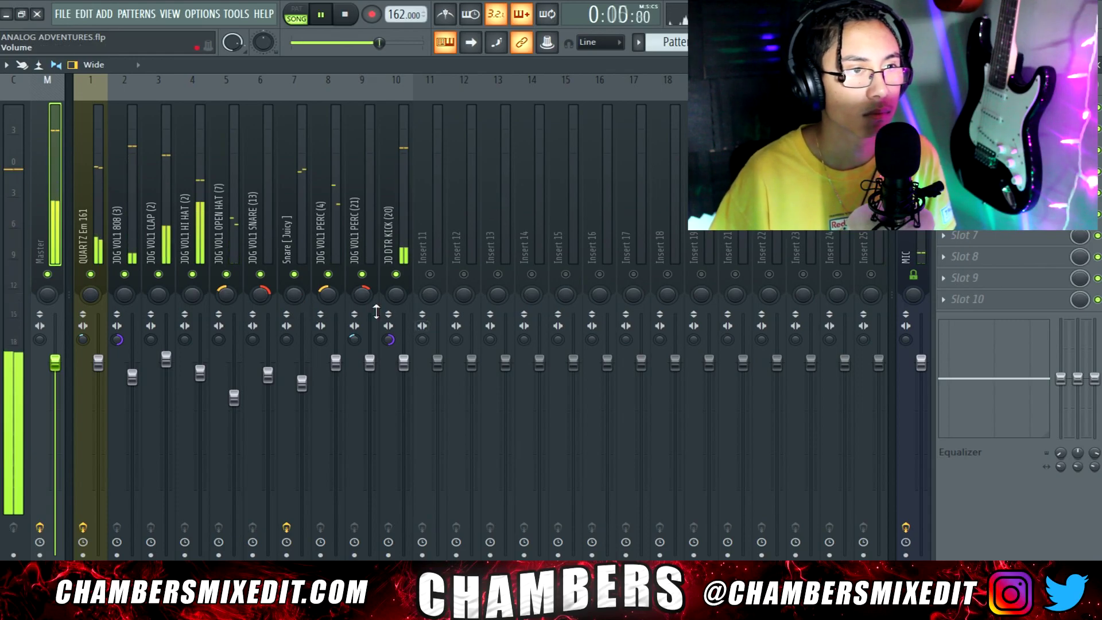
click(388, 317)
key(space)
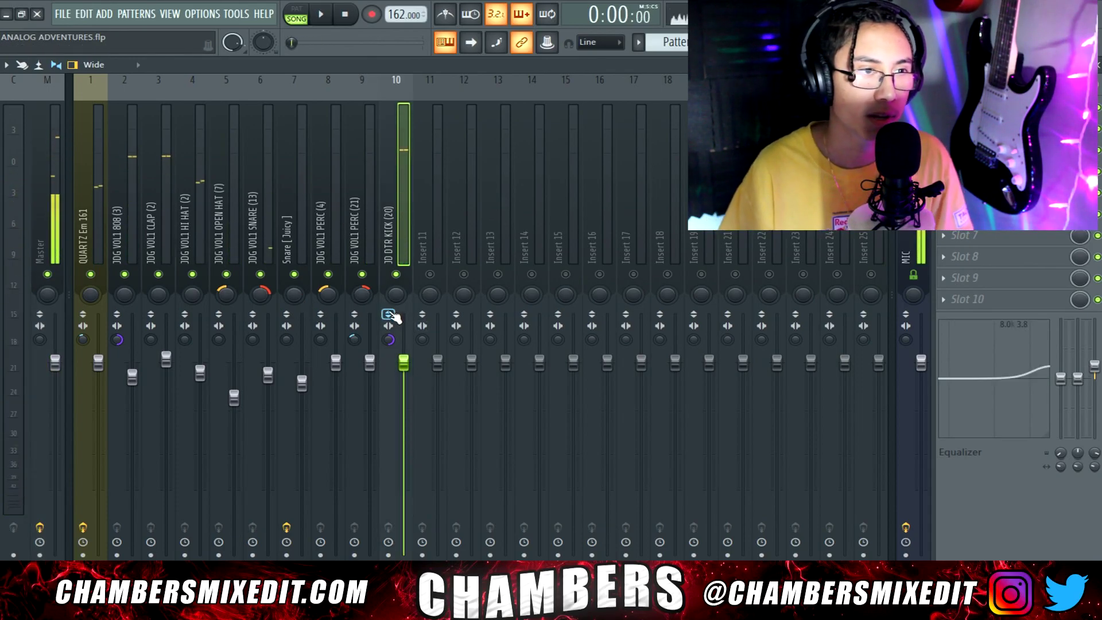
key(space)
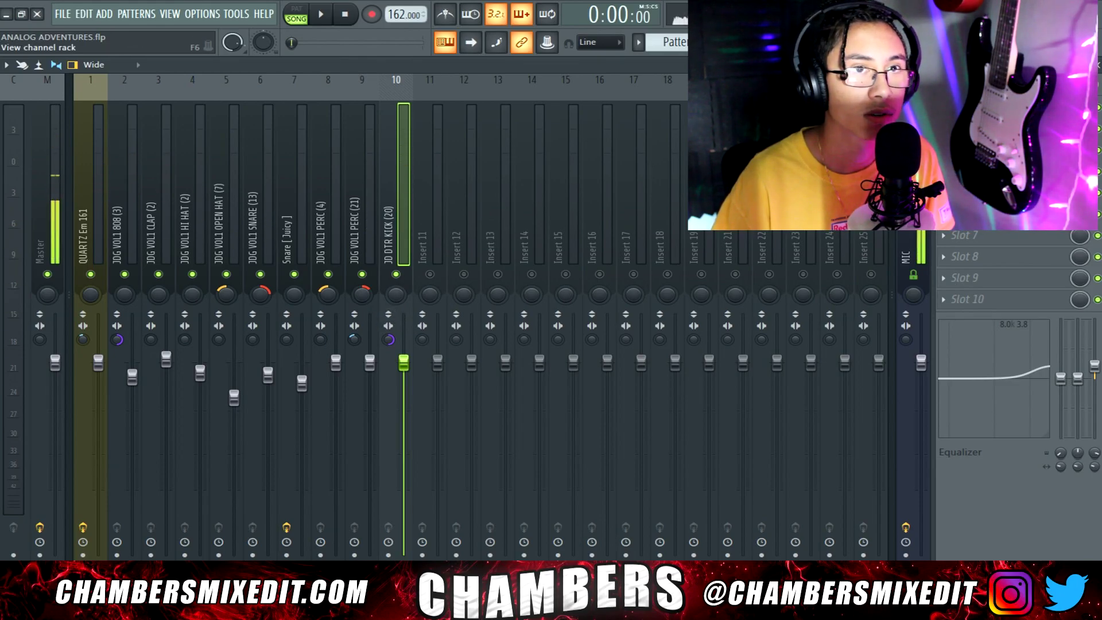
Step: Try reversing the polarity of the JD DTR KICK (20) sample and play the song to compare
click(805, 42)
click(371, 376)
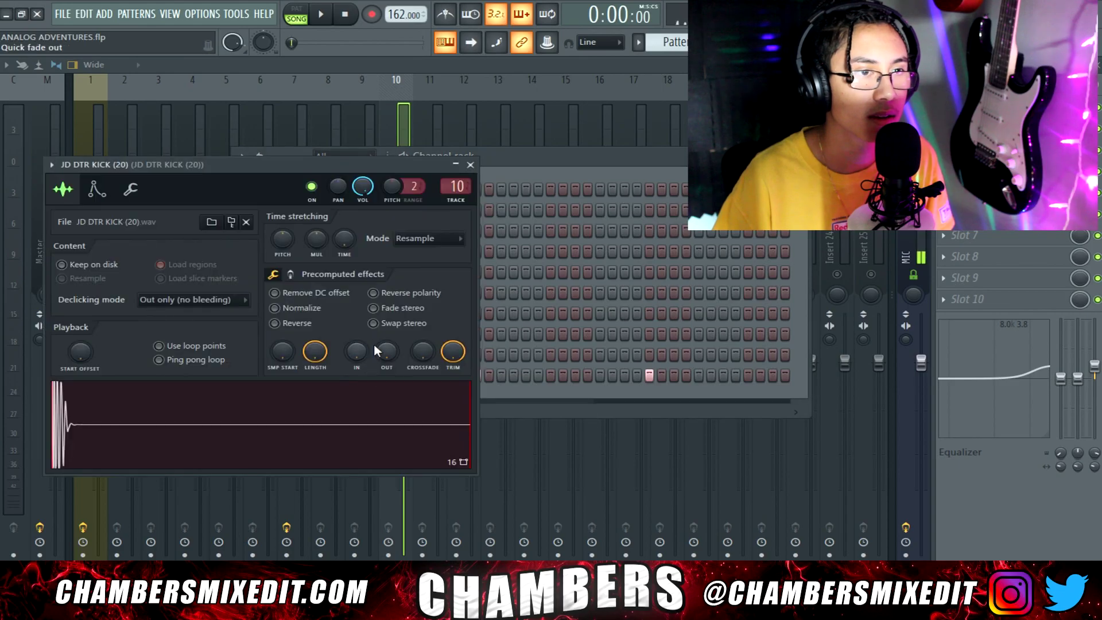
click(413, 295)
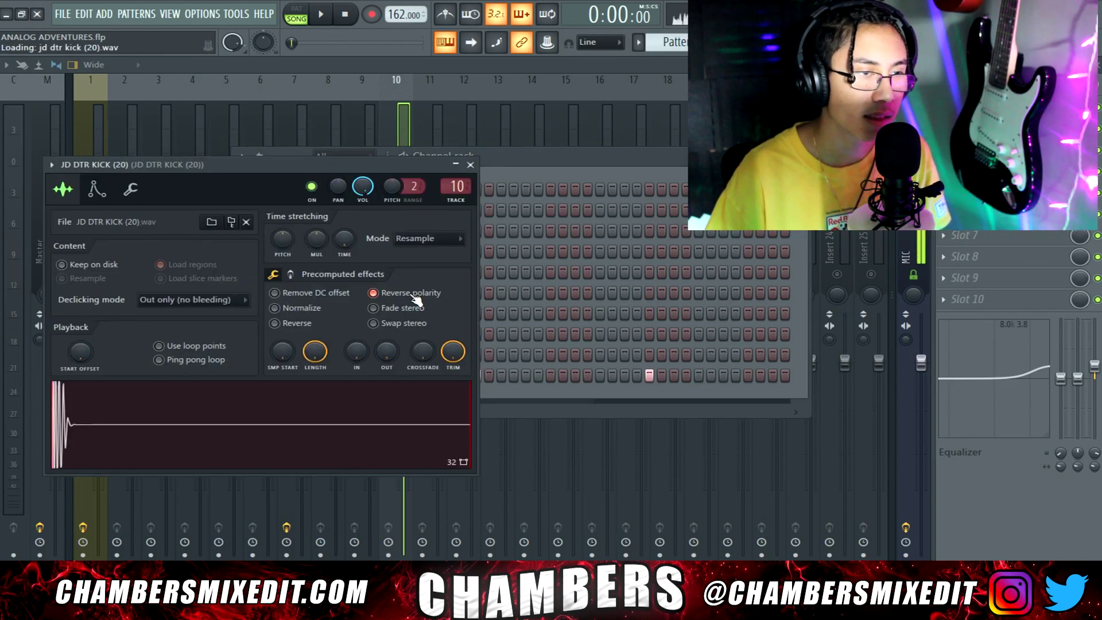
click(414, 295)
key(space)
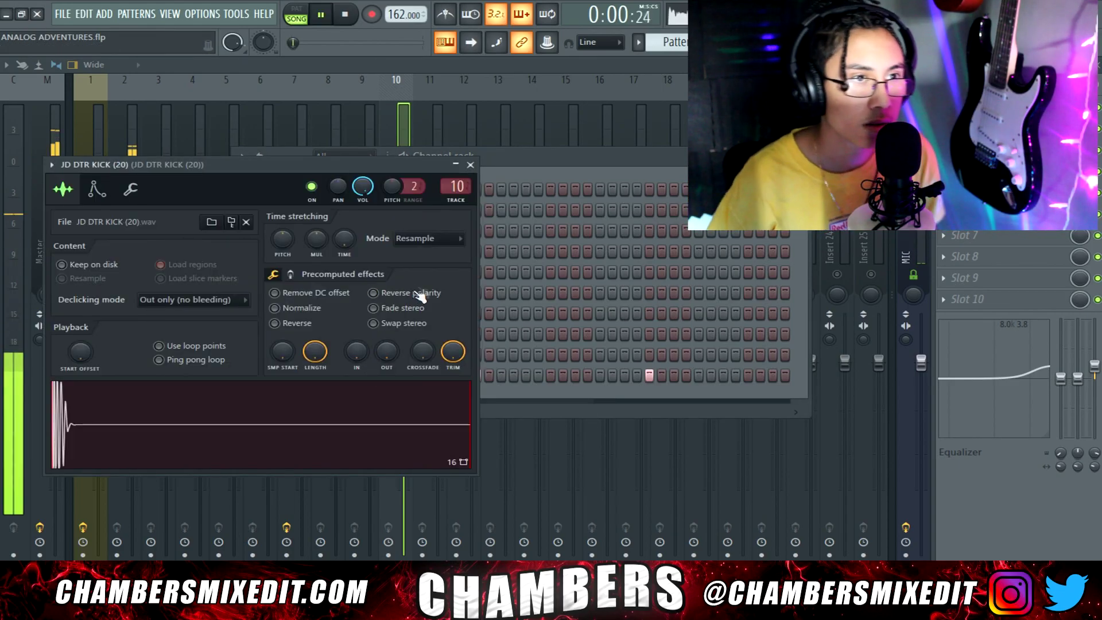
click(470, 164)
click(481, 164)
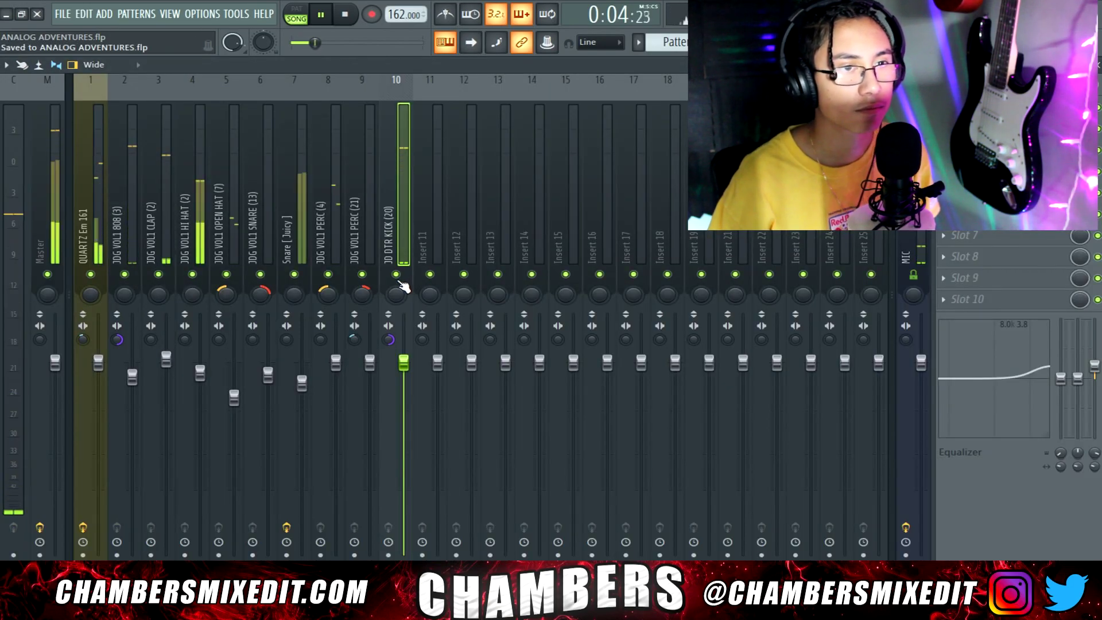
Step: Stop playback in the playlist and browse the CHAMBERS loops to the QUARTZ folder in the October samples' stems
key(F5)
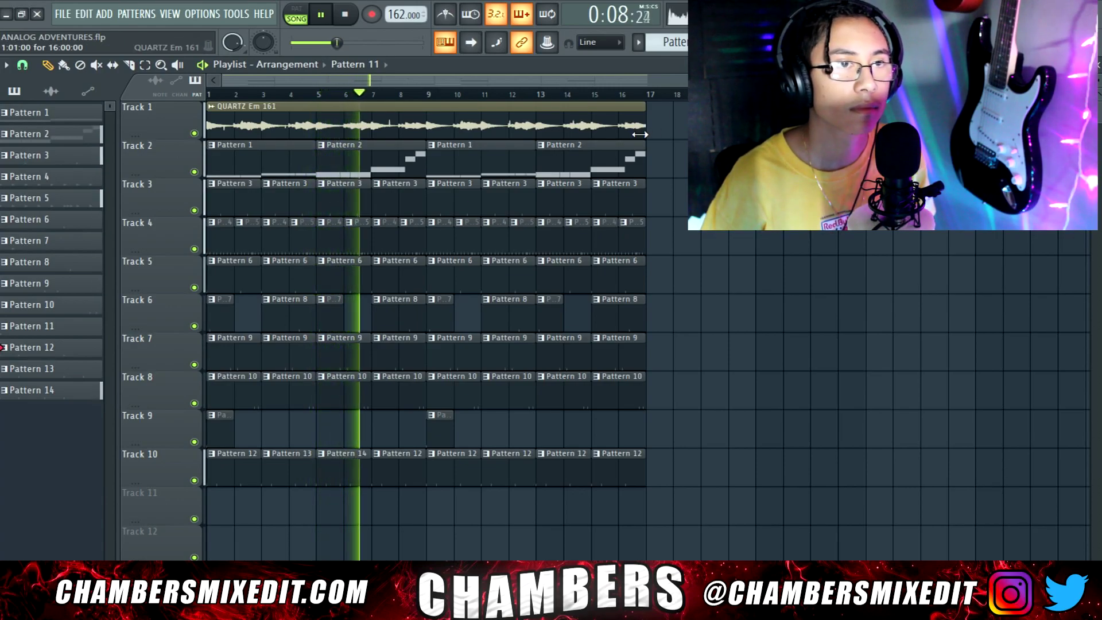
key(space)
key(alt+F8)
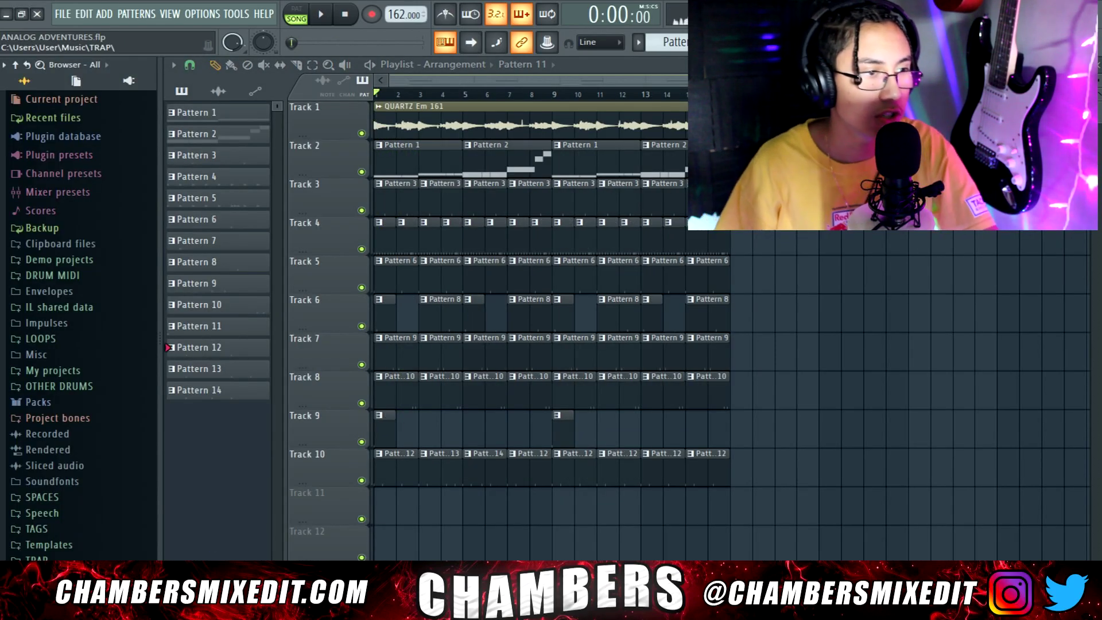
click(63, 339)
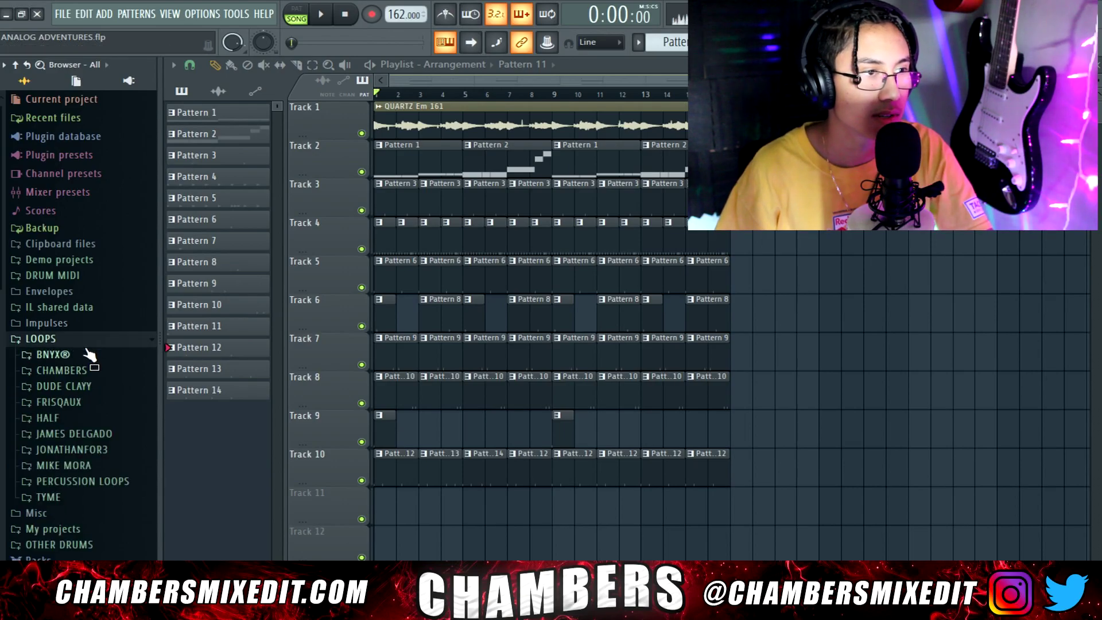
click(62, 371)
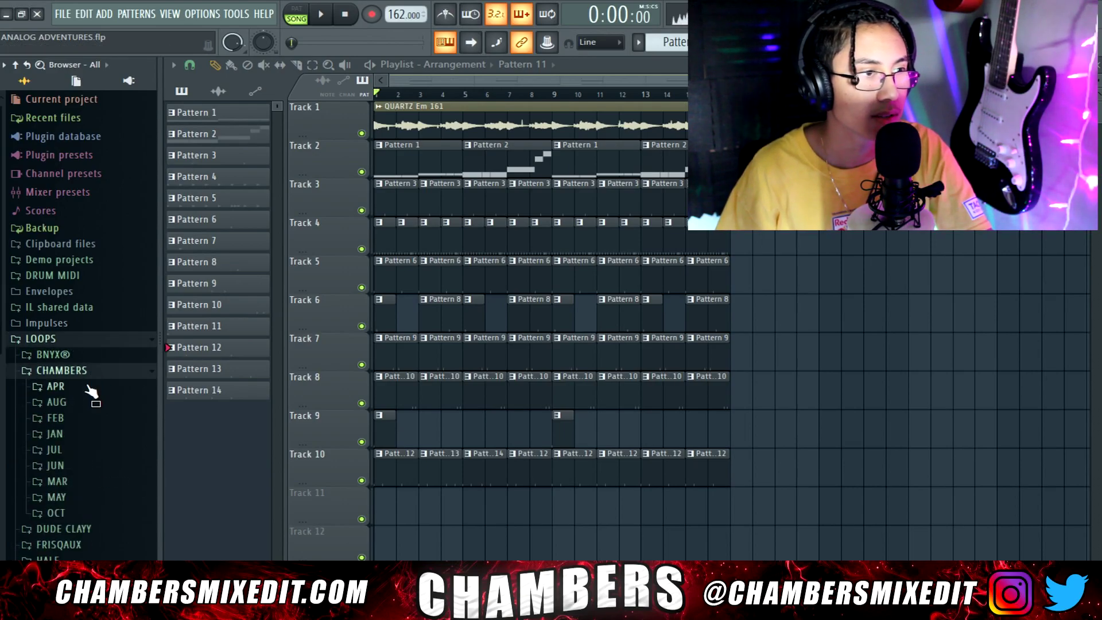
click(70, 515)
click(93, 532)
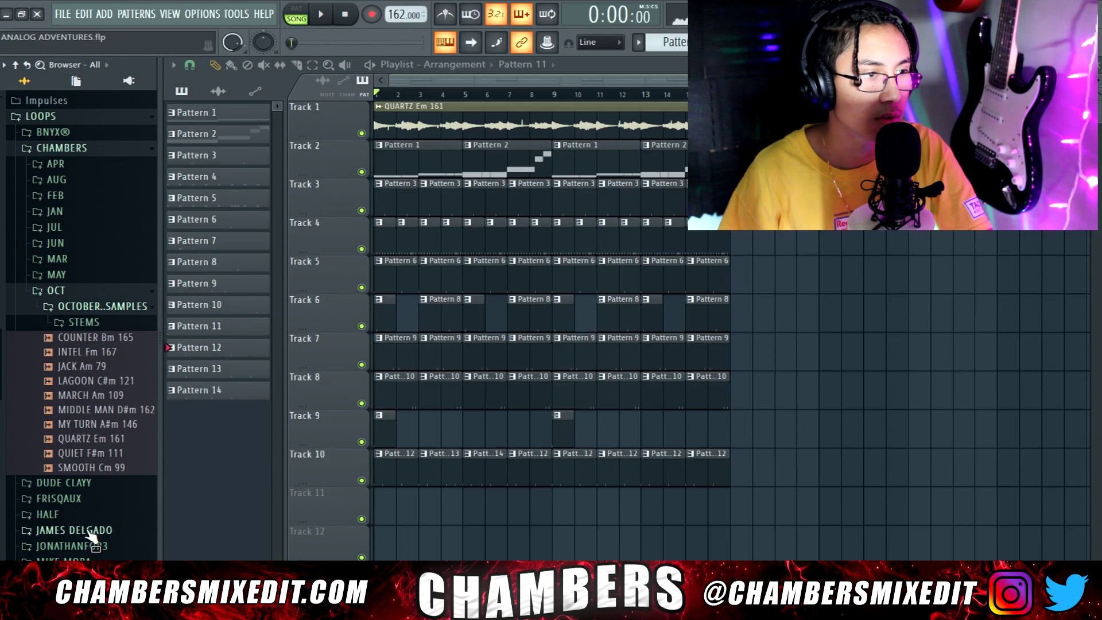
click(96, 331)
click(117, 450)
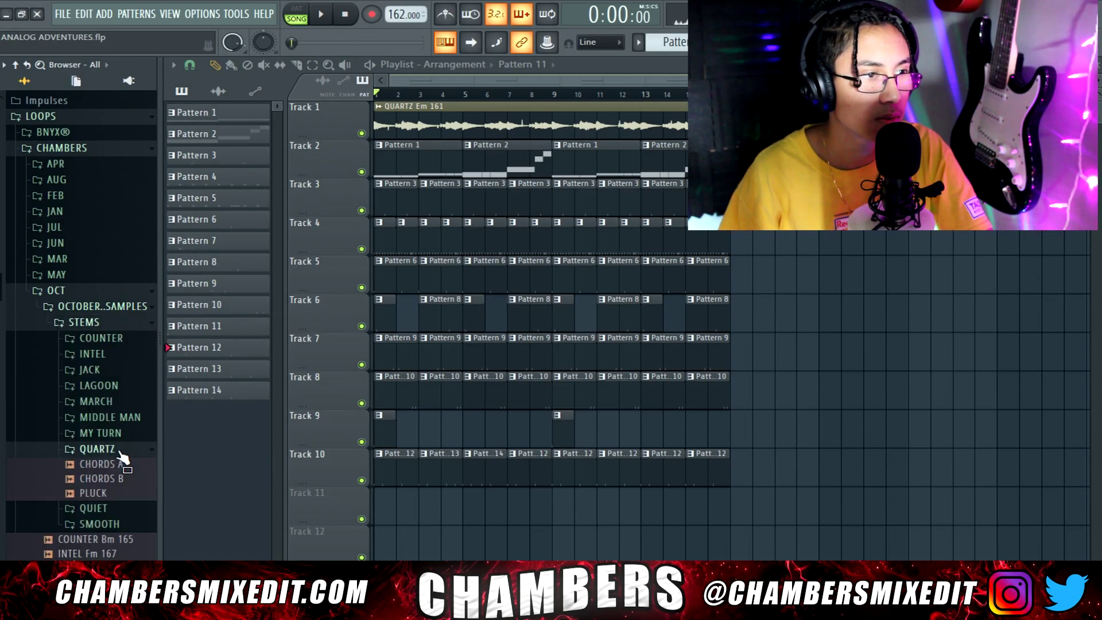
Step: Place the CHORDS A, CHORDS B and PLUCK stems on Tracks 1 to 3 at bar 21 and set the tempo to 161
drag(116, 466, 782, 123)
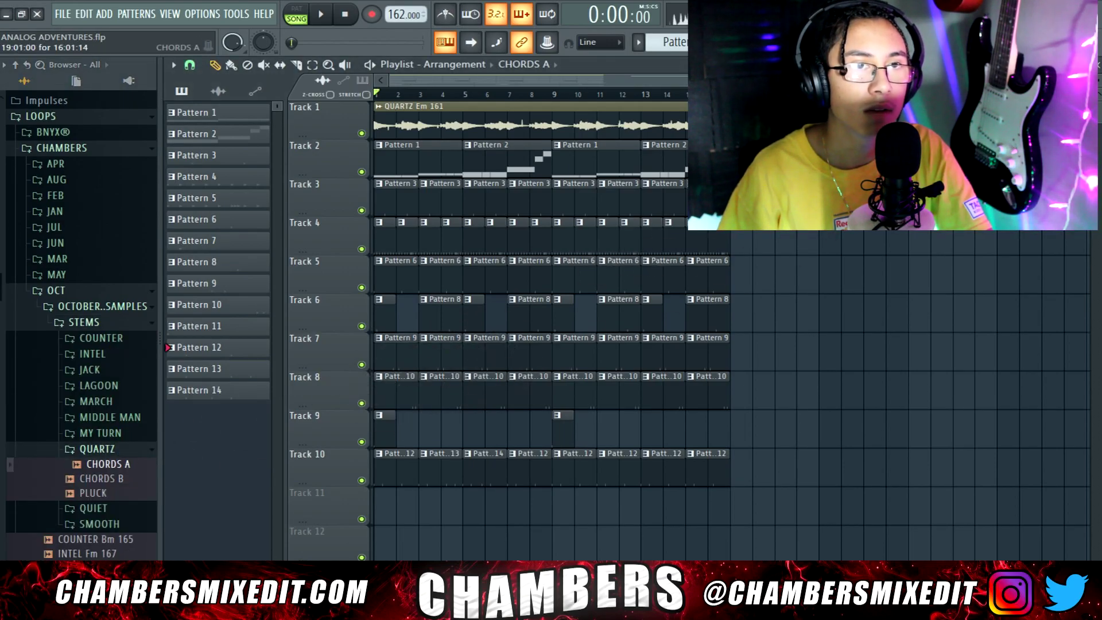
drag(103, 479, 651, 230)
drag(148, 498, 872, 248)
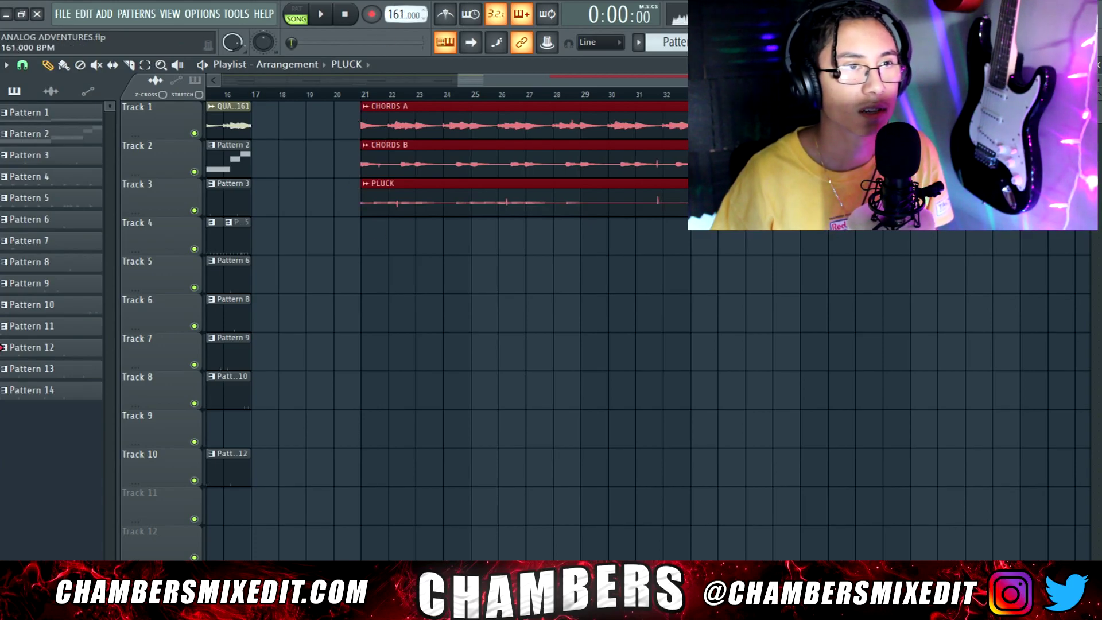
Step: Set the CHORDS A channel's time stretching to Stretch mode with its pitch at +100 cents
key(F6)
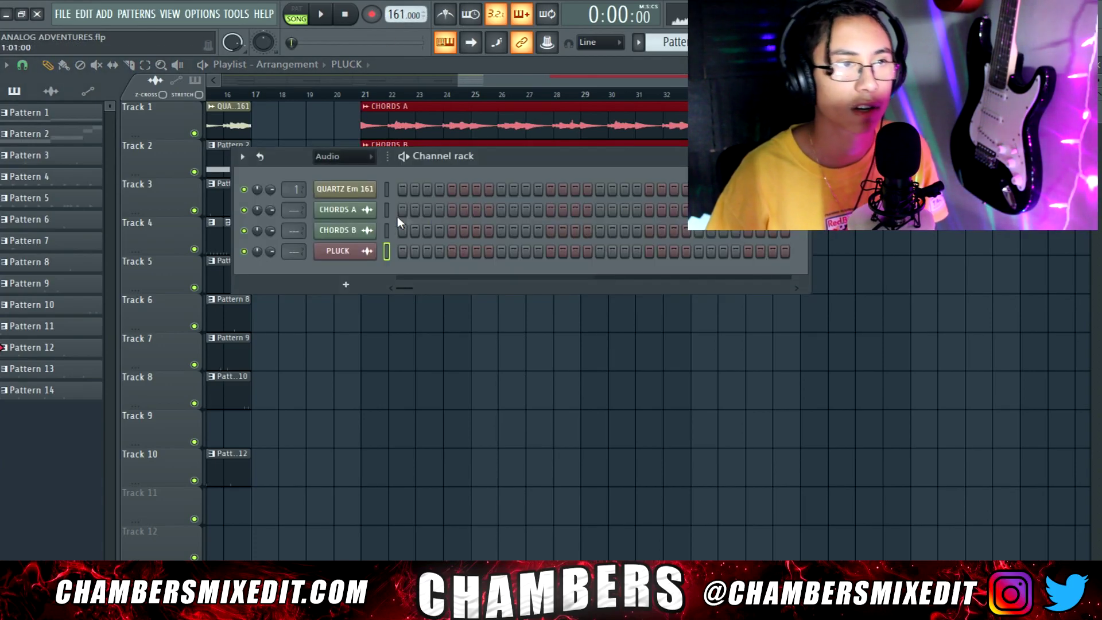
click(367, 210)
click(447, 261)
click(446, 289)
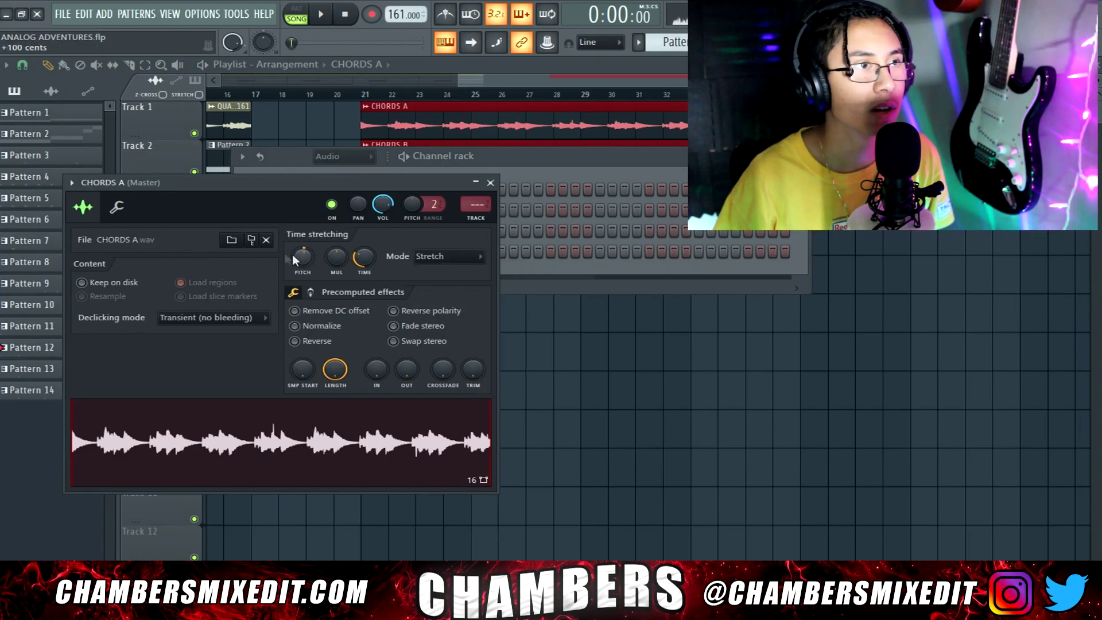
click(459, 170)
Step: Set the CHORDS B channel's time stretching to Stretch mode with its pitch at +100 cents
click(347, 233)
click(453, 273)
click(459, 314)
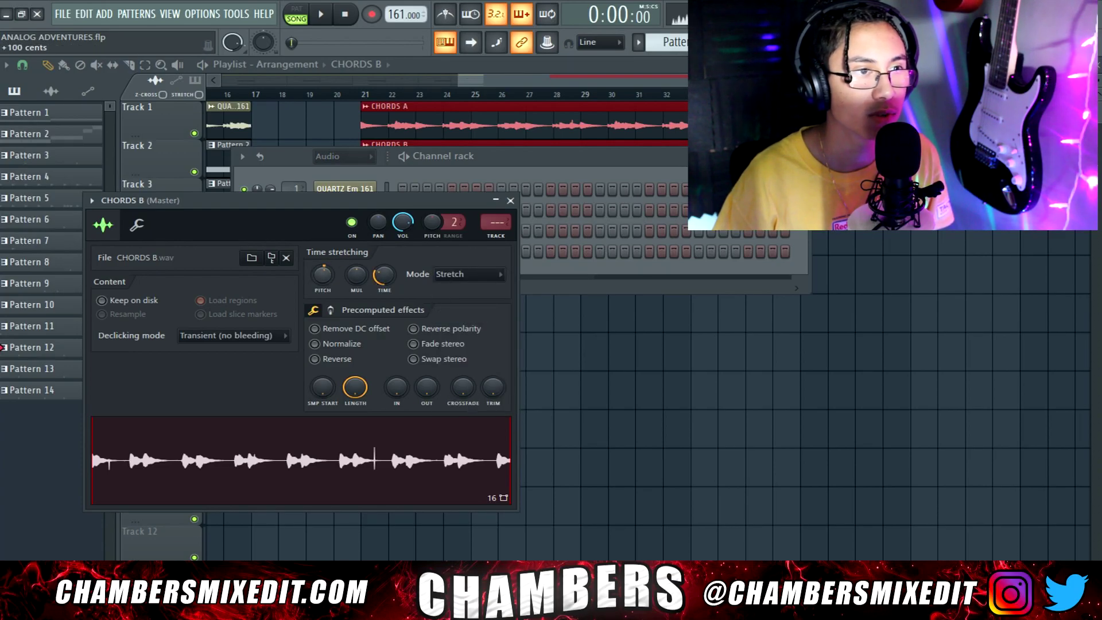
click(530, 164)
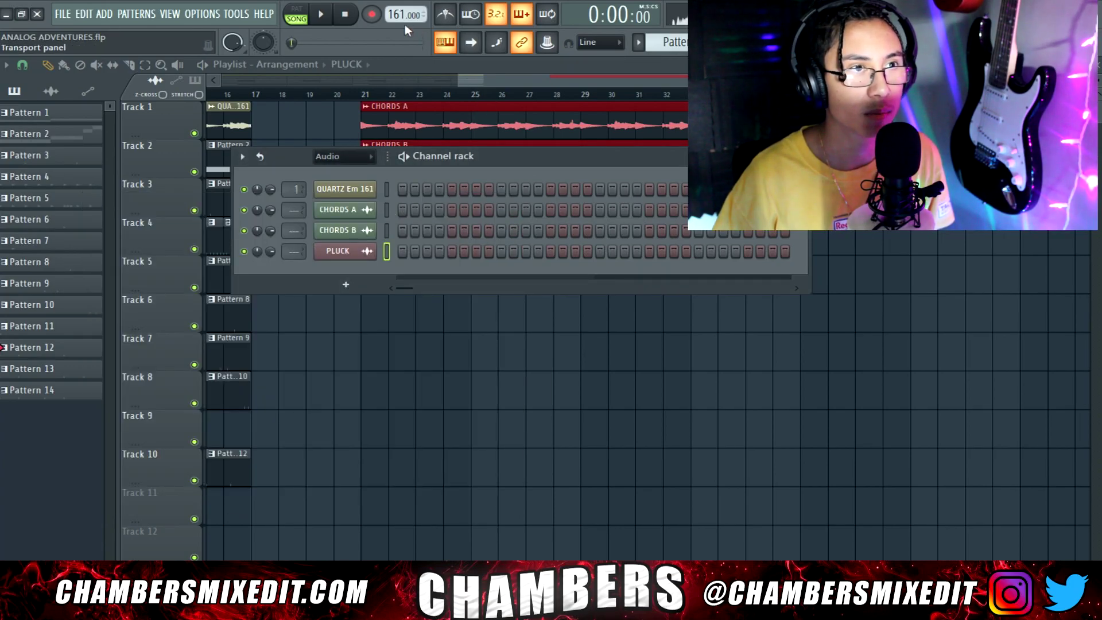
Step: Set the tempo to 162 and delete the QUARTZ Em 161 clip from Track 1
click(801, 156)
drag(827, 80, 687, 81)
right_click(347, 122)
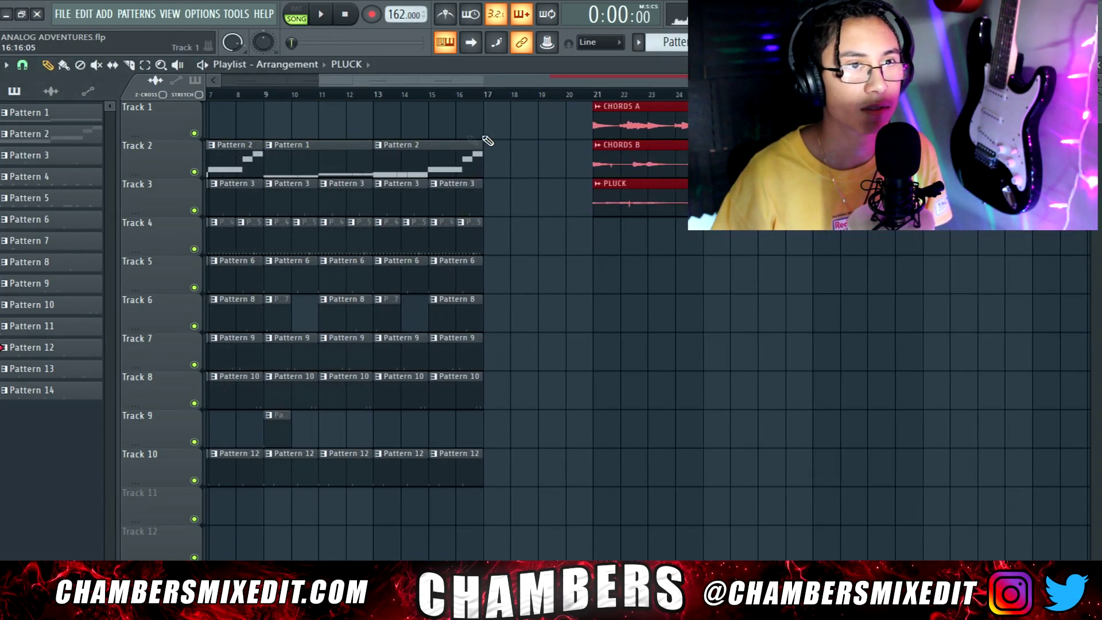
Step: Insert two empty playlist tracks below Track 1 and move the CHORDS B and PLUCK clips up to Tracks 2 and 3
right_click(167, 168)
key(i)
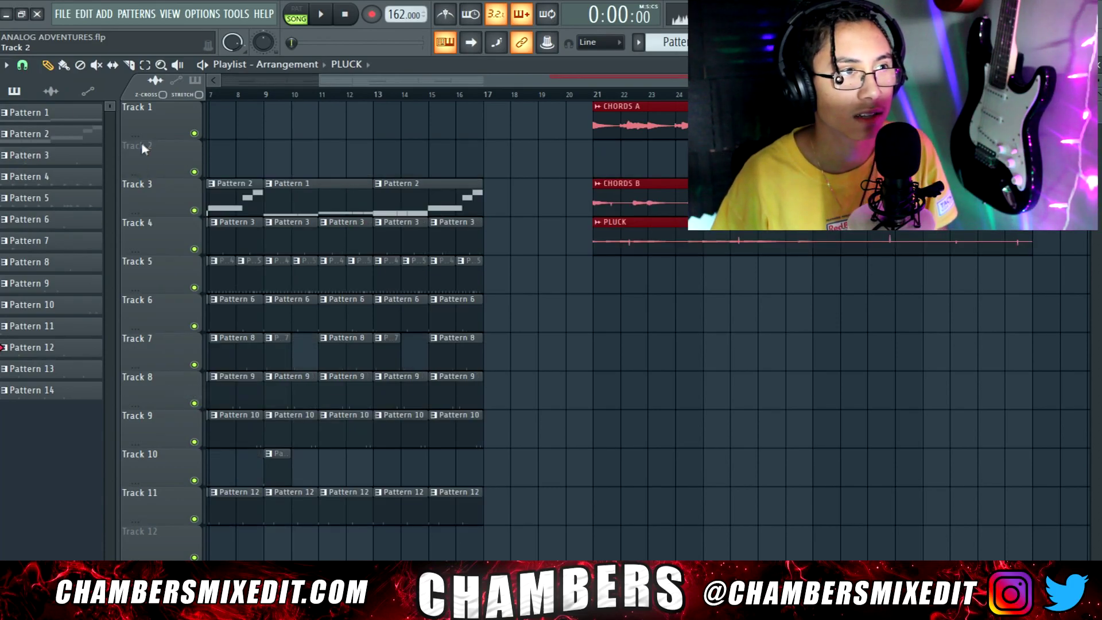
drag(679, 198, 685, 285)
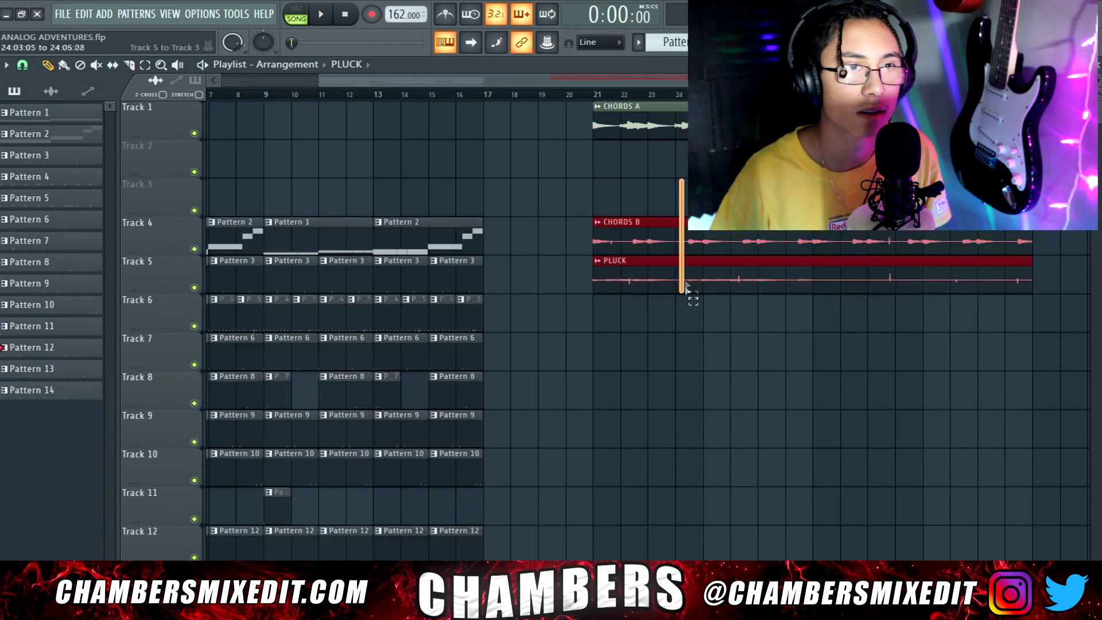
drag(682, 248, 681, 172)
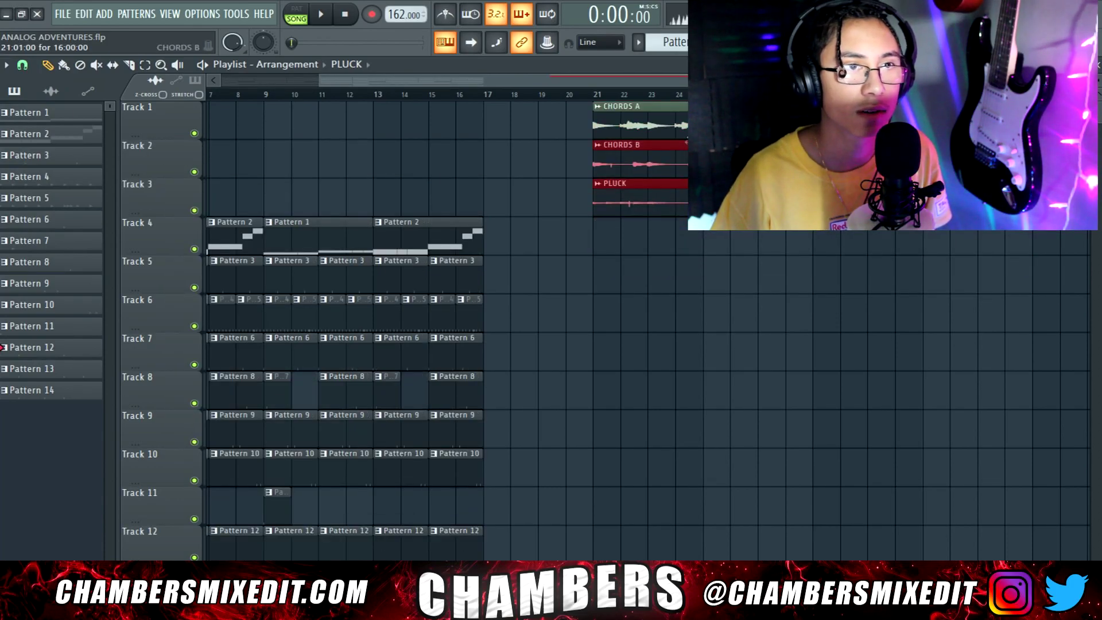
Step: Move the CHORDS A, CHORDS B and PLUCK clips together to bar 1 and show the channel rack
drag(695, 121, 723, 198)
drag(705, 122, 92, 22)
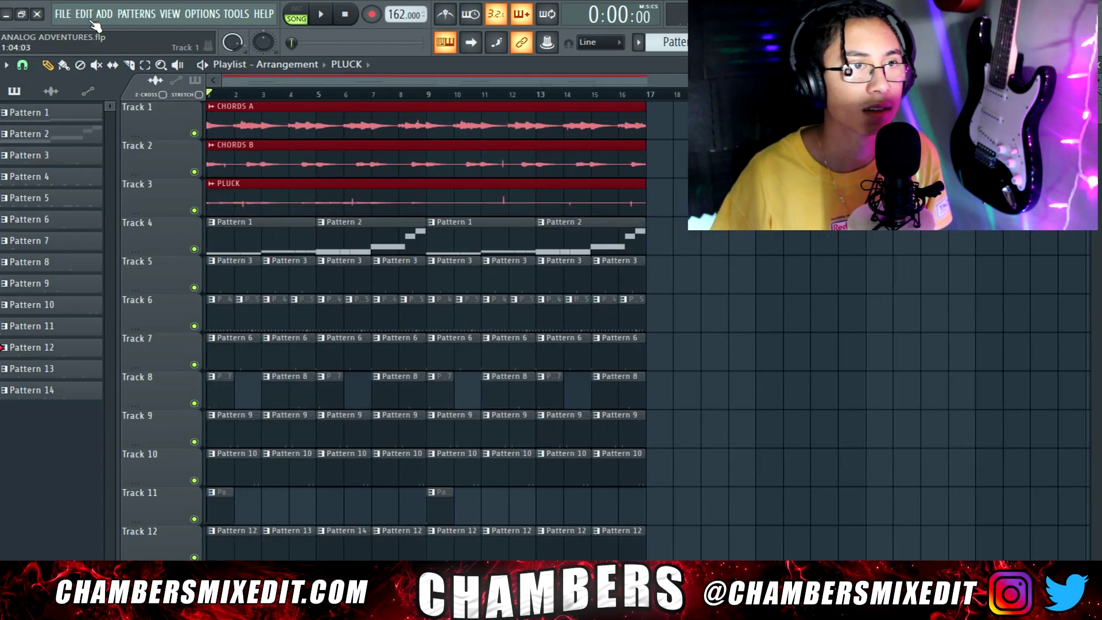
key(F6)
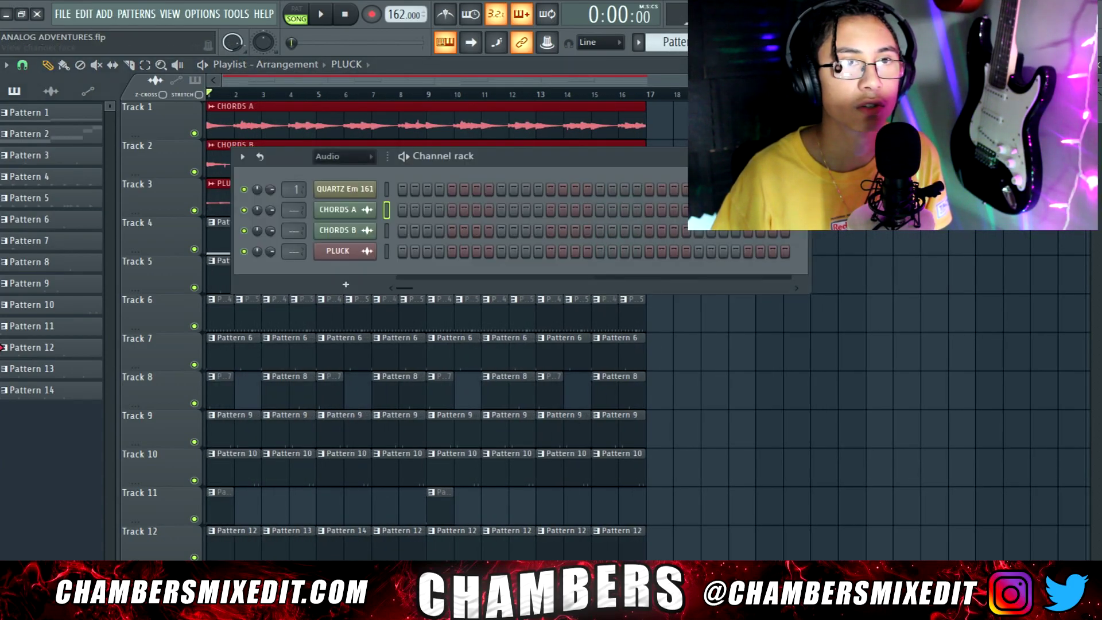
Step: Hide the channel rack and shift the arrangement to start at bar 9, keeping an eight-bar CHORDS A intro from bar 1
key(space)
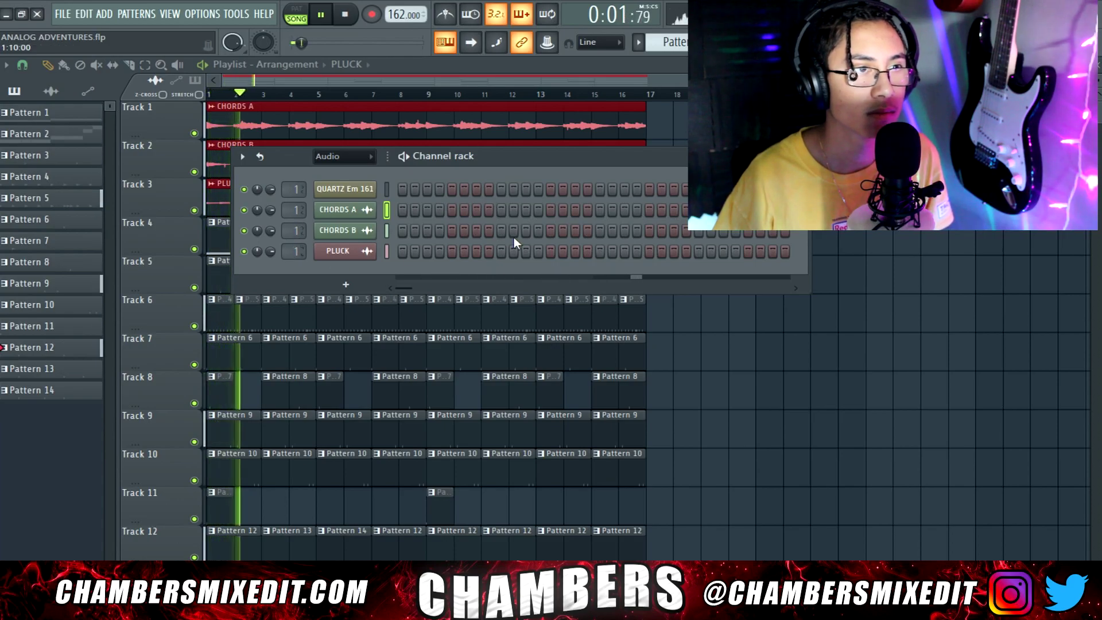
key(space)
key(F6)
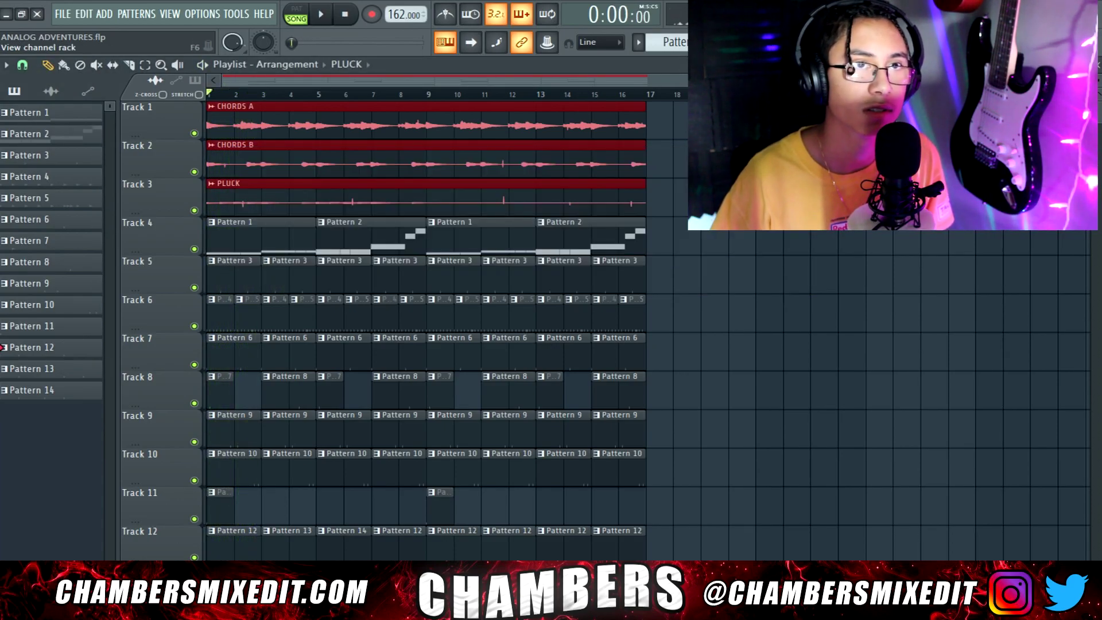
drag(704, 557, 5, 40)
drag(323, 138, 545, 149)
ctrl+click(421, 155)
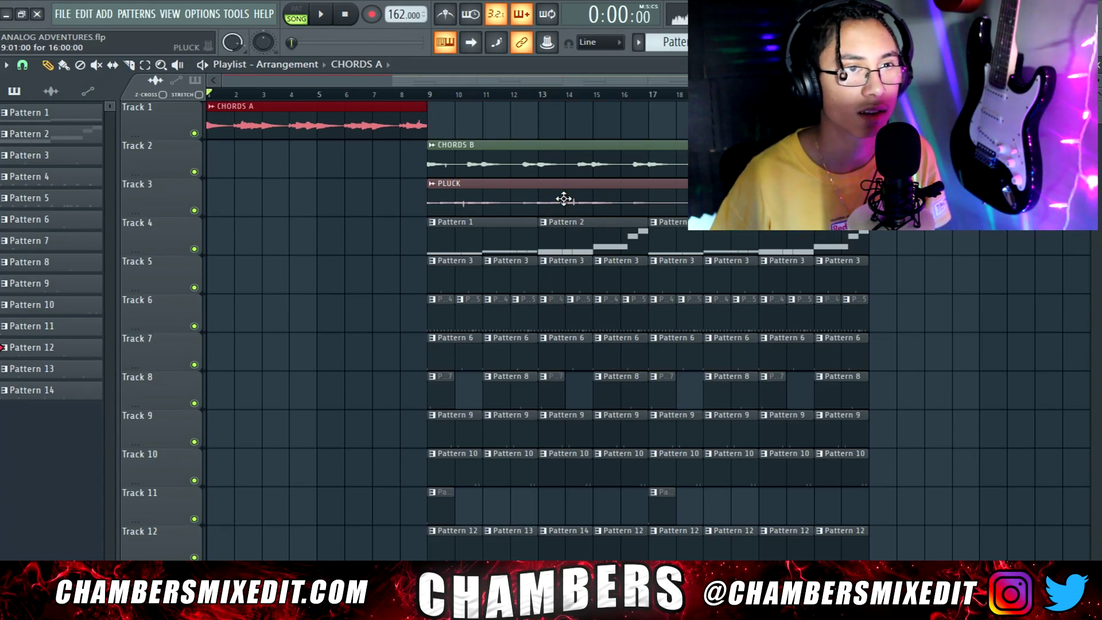
Step: Copy PLUCK into the intro on Track 3, trimmed to bars 5–8, and place another CHORDS A clip at bar 9
drag(566, 198, 305, 162)
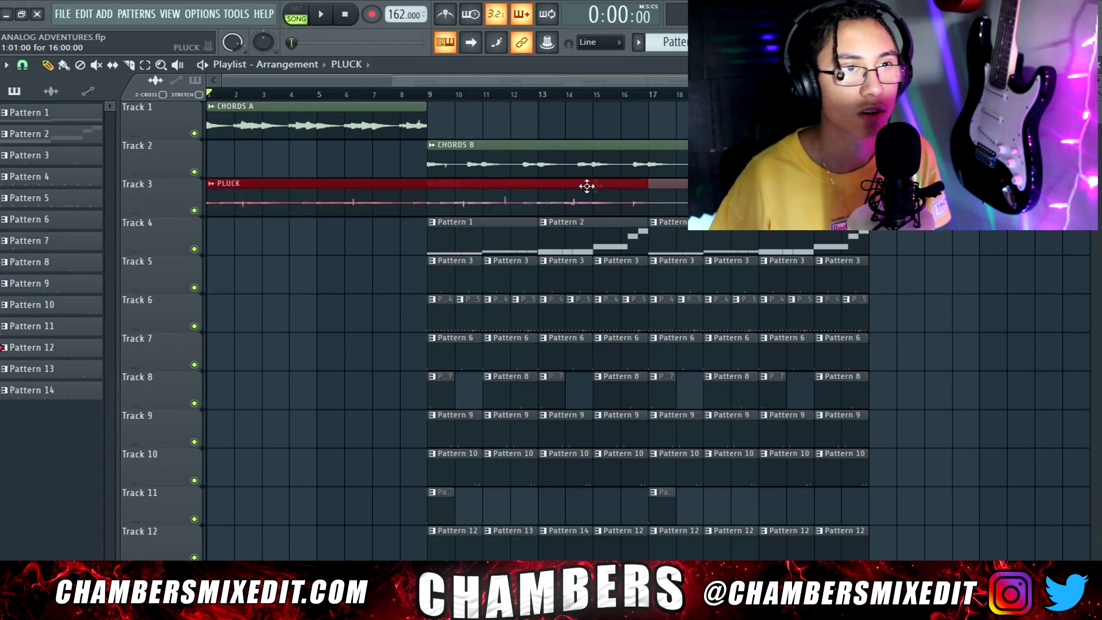
drag(649, 195, 396, 199)
drag(372, 129, 591, 125)
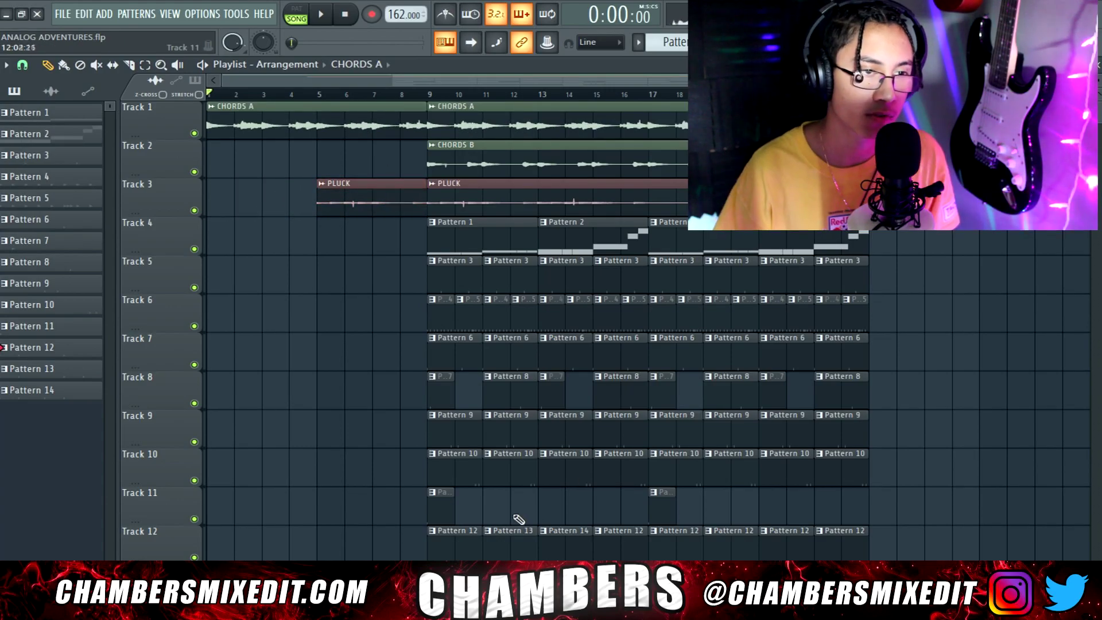
Step: Delete the Pattern 12, 13 and 14 clips from bars 9–16 on Track 12
right_click(470, 553)
right_click(502, 552)
right_click(565, 553)
right_click(613, 551)
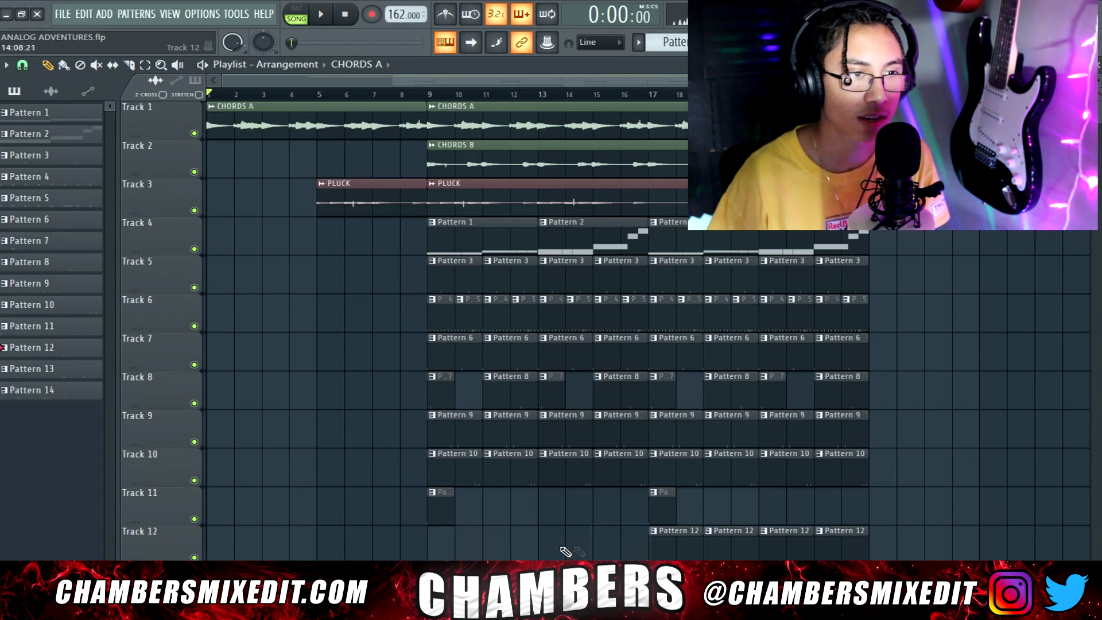
Step: Delete the Pattern 10 and Pattern 9 clips from bars 9–16 on Tracks 10 and 9
right_click(472, 478)
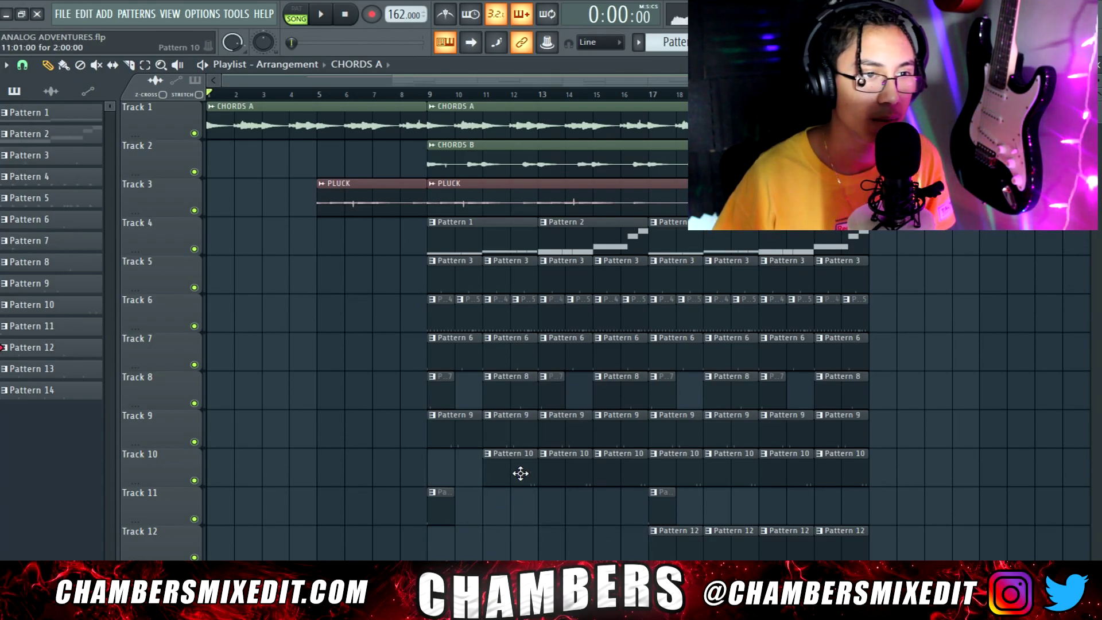
right_click(520, 474)
right_click(565, 466)
right_click(609, 466)
right_click(611, 442)
right_click(566, 443)
right_click(511, 445)
right_click(459, 448)
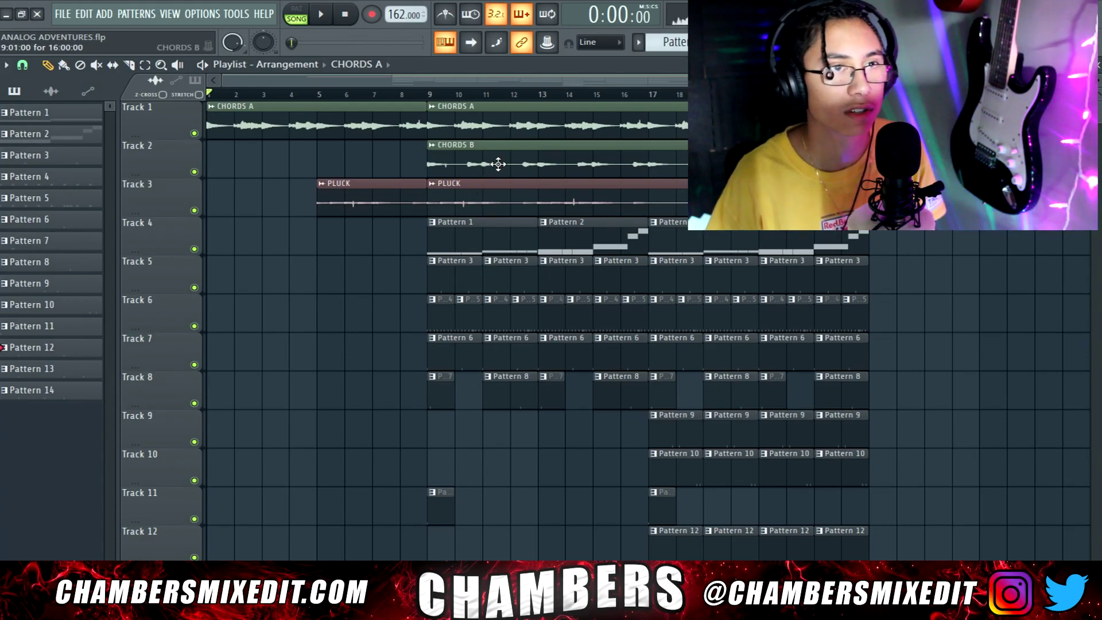
Step: Start the second PLUCK clip at bar 17 and shorten each Pattern 6 clip in bars 9–16 to one bar
drag(474, 201, 695, 201)
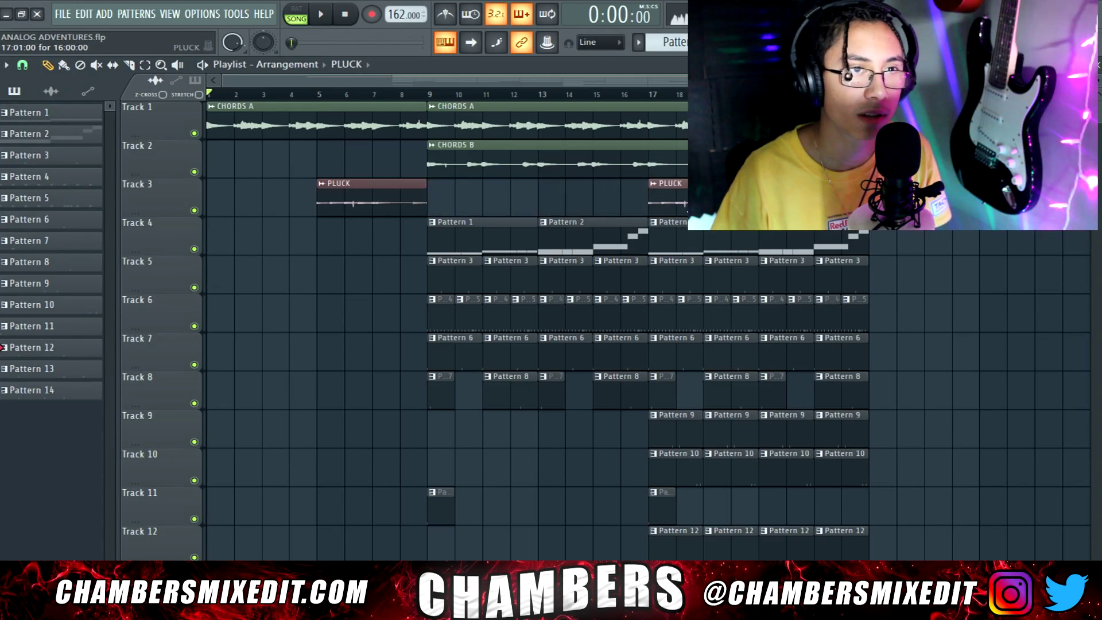
scroll(695, 201, down, 20)
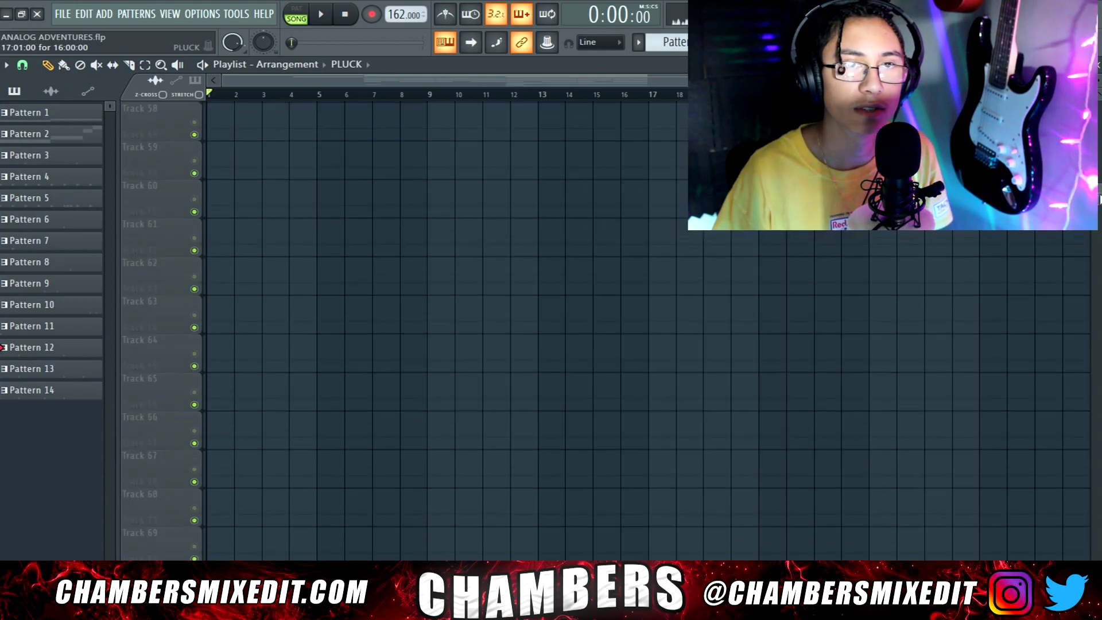
drag(1098, 184, 1099, 108)
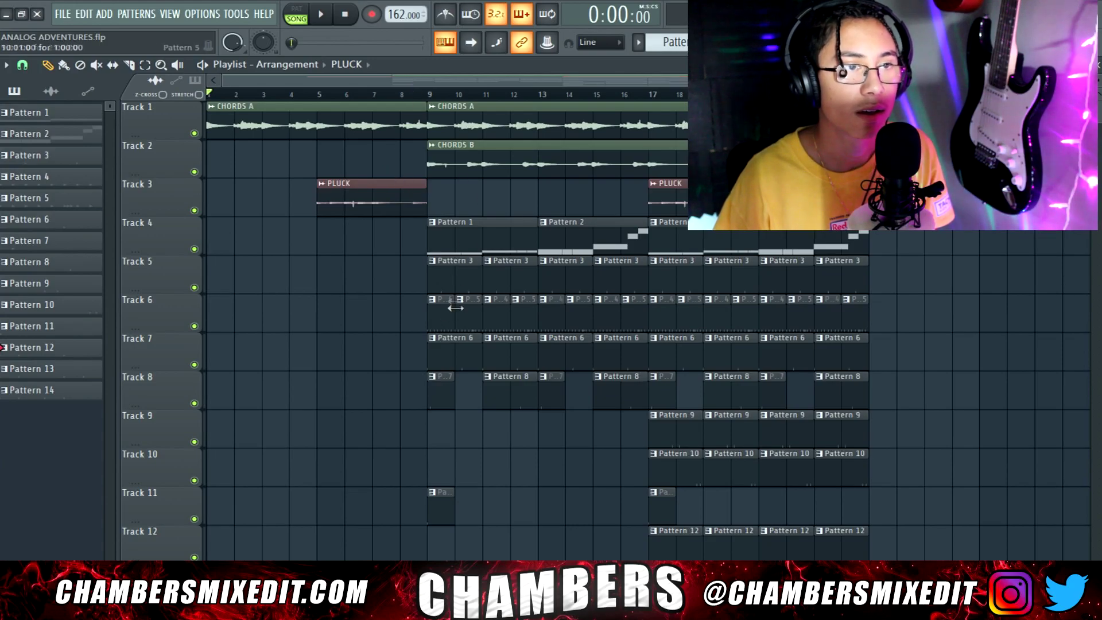
drag(481, 357, 618, 359)
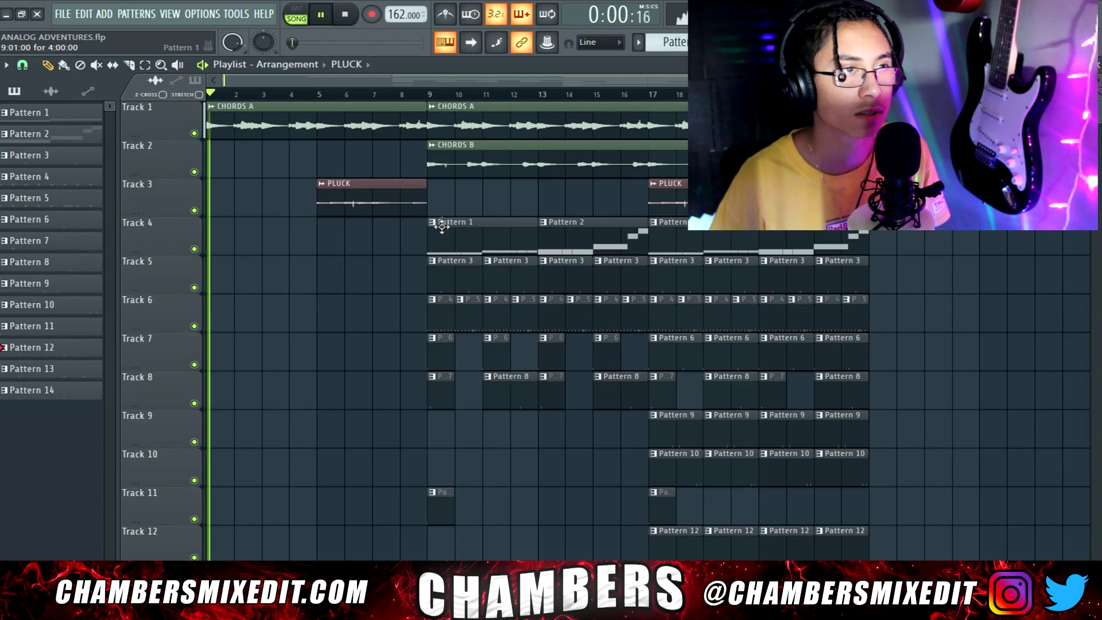
Step: Copy the CHORDS A clip to bar 25 on Track 1 and the CHORDS B clip to bar 33 on Track 2
scroll(462, 221, down, 2)
drag(418, 115, 771, 118)
scroll(771, 118, down, 2)
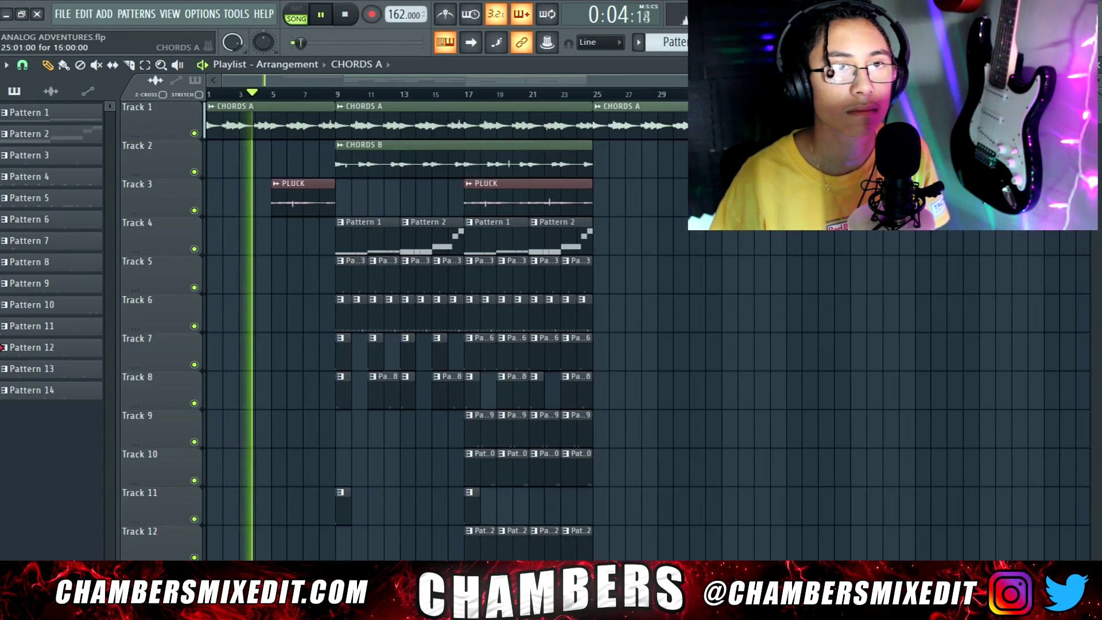
drag(425, 147, 711, 151)
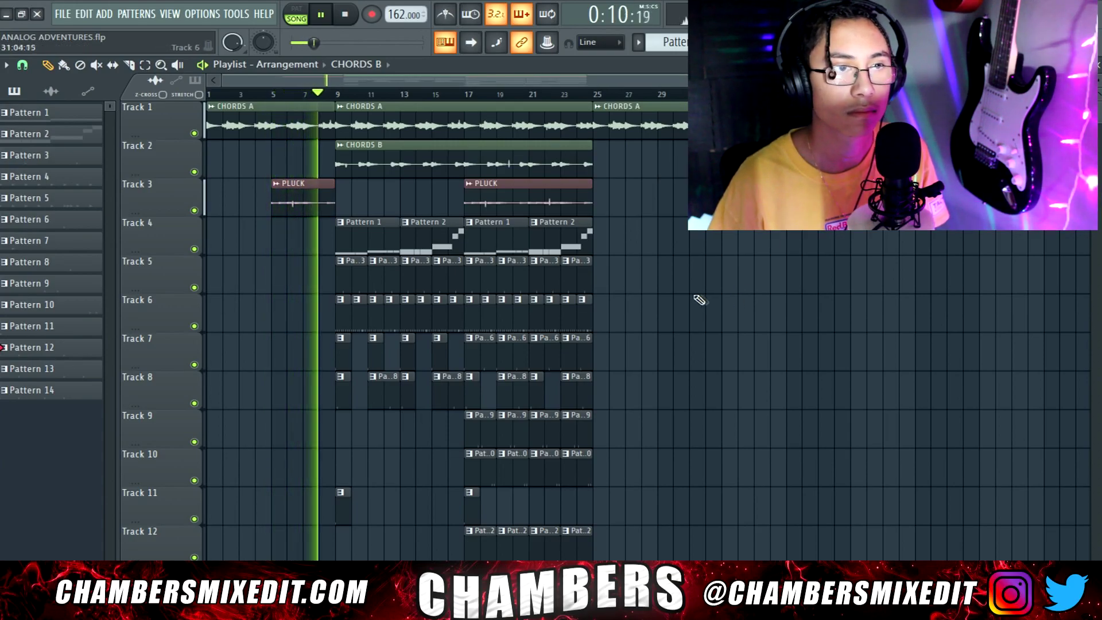
Step: Duplicate the Pattern 1 to Pattern 5 clips on Tracks 4–6 into bars 25–32
scroll(704, 299, up, 2)
drag(336, 227, 519, 310)
key(ctrl+b)
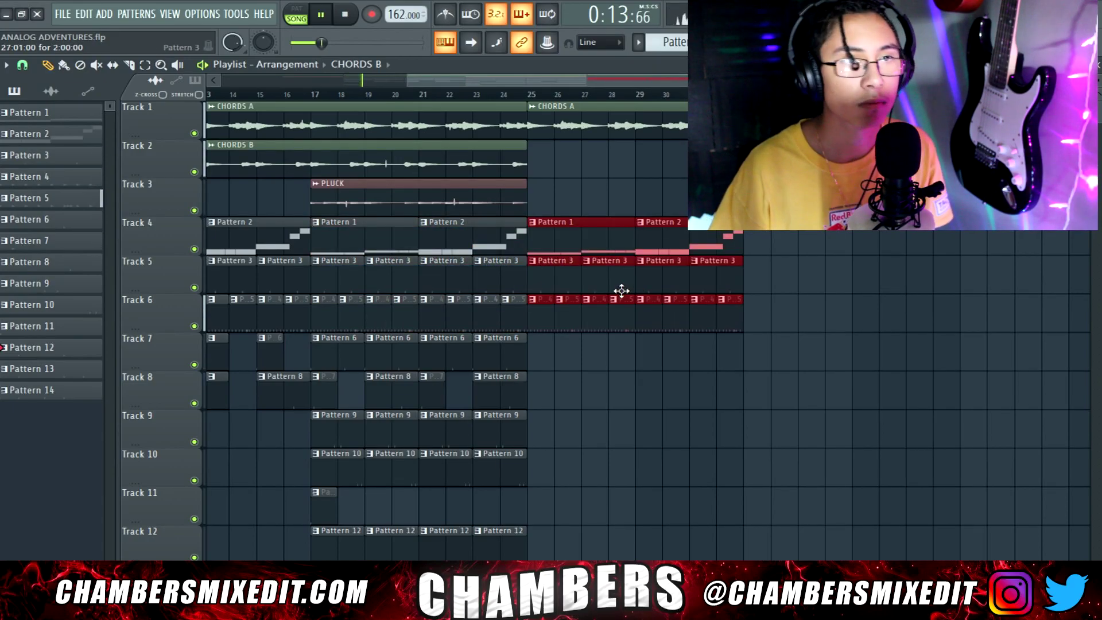
Step: Clear bars 25–26 on Tracks 4–6 and place a Pattern 11 clip at bar 25 on Track 11
ctrl+click(626, 365)
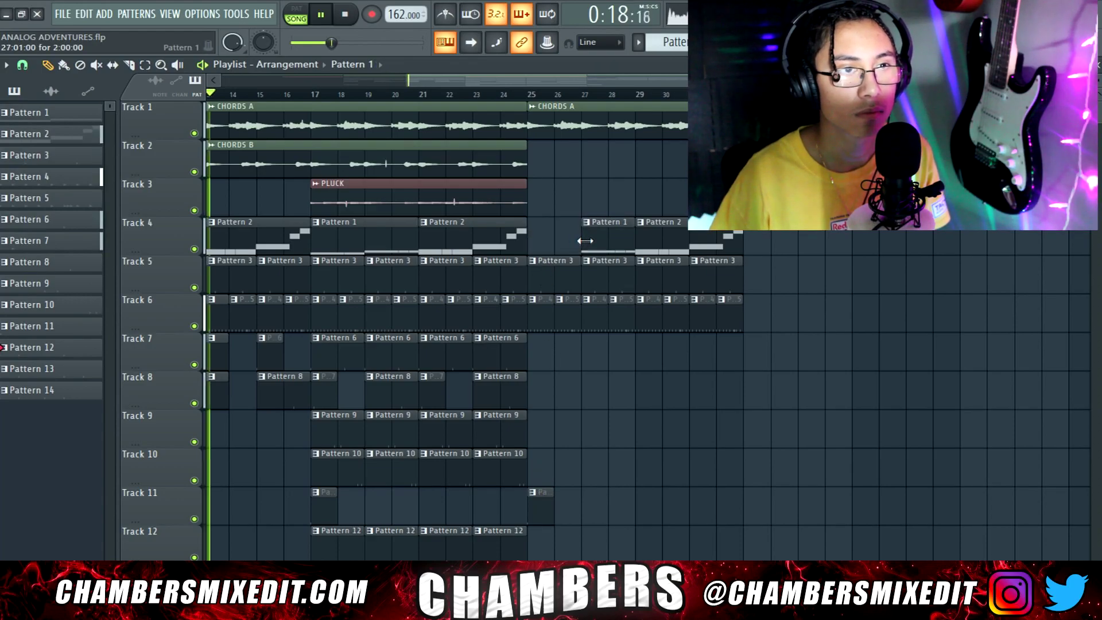
right_click(546, 284)
right_click(559, 315)
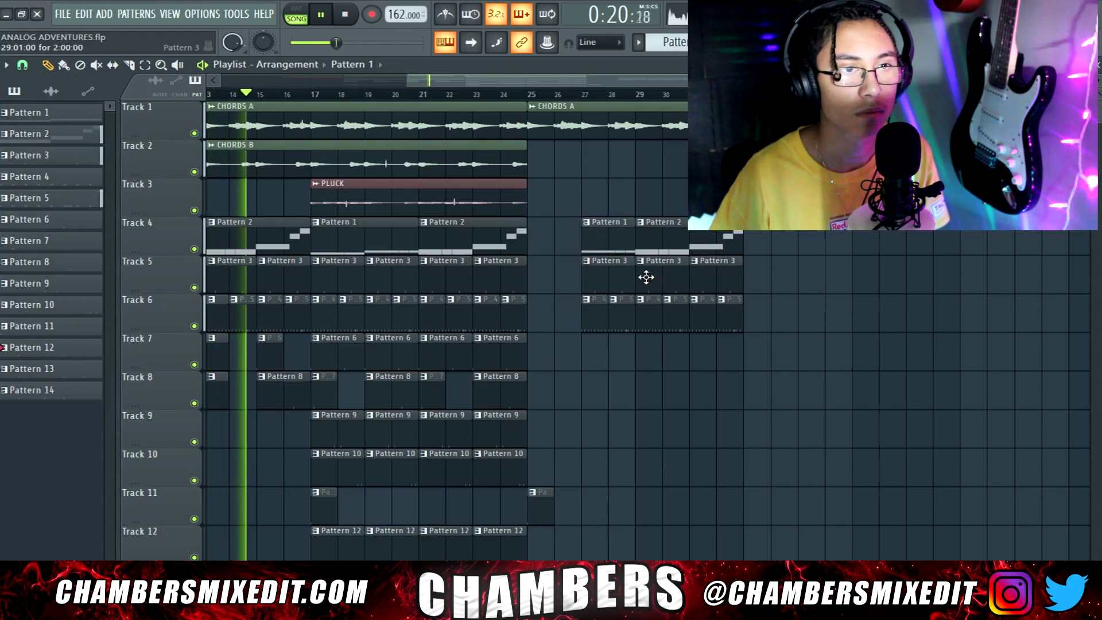
Step: Extend the Pattern 3, 4 and 5 clips on Tracks 5 and 6 through bar 40 and copy Pattern 2 to bar 37
drag(646, 278, 760, 325)
key(ctrl+b)
key(ctrl+b)
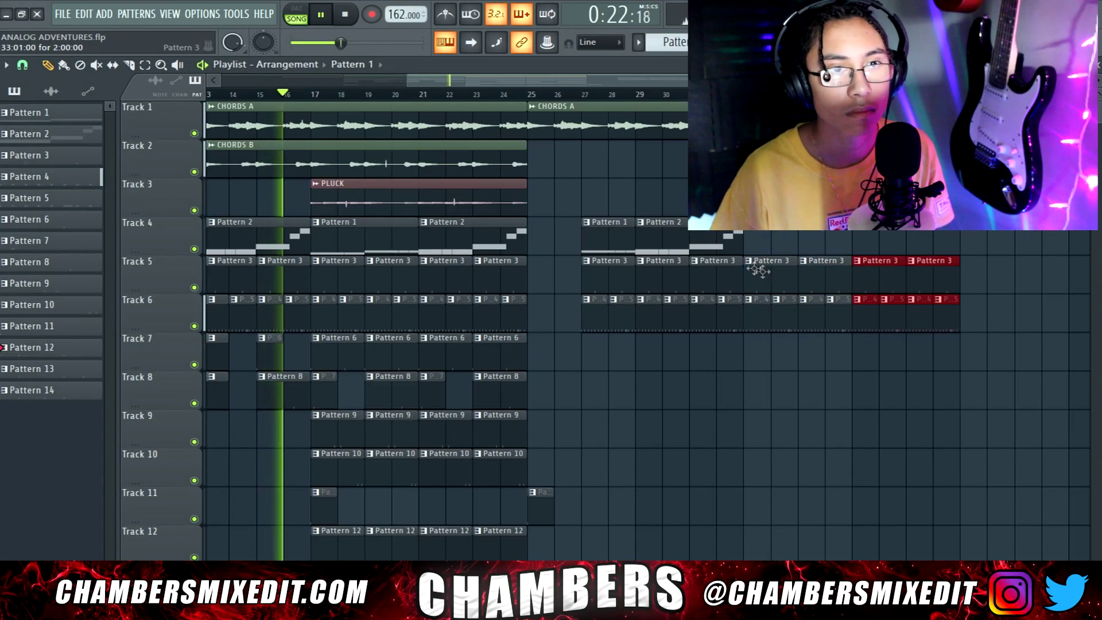
drag(696, 243, 900, 242)
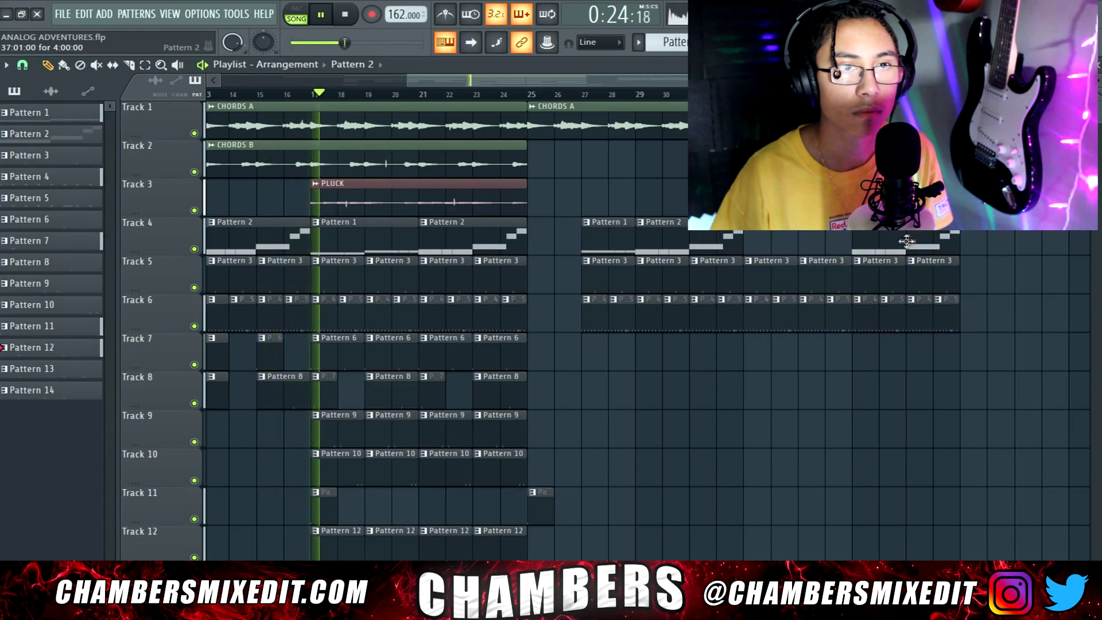
Step: Copy the Pattern 9 clips on Track 9 into bars 33–40
click(515, 322)
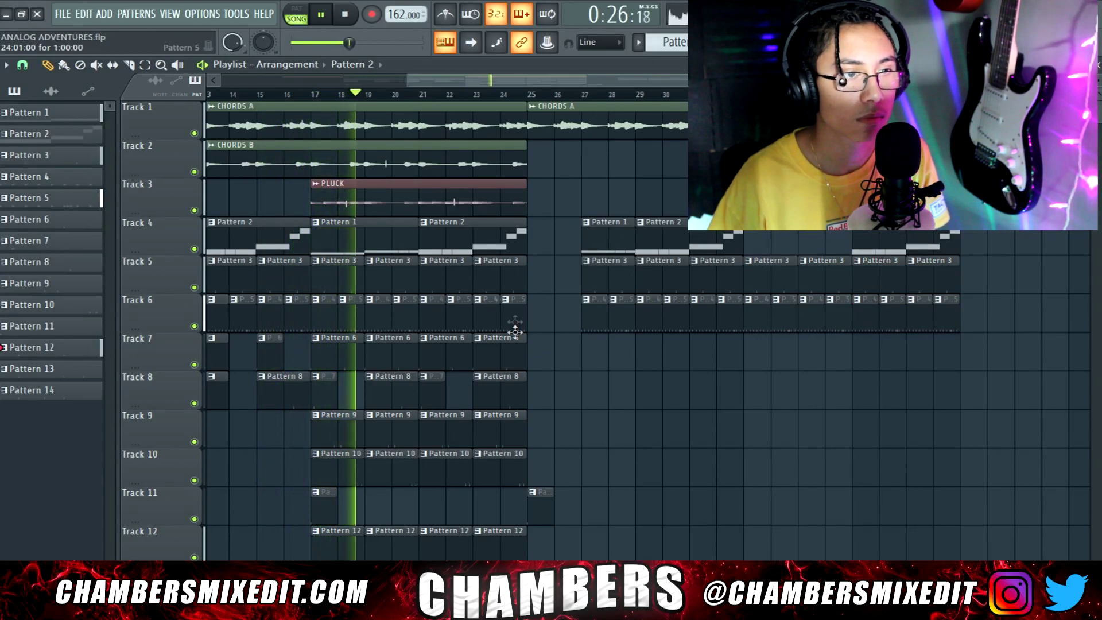
drag(509, 419, 784, 437)
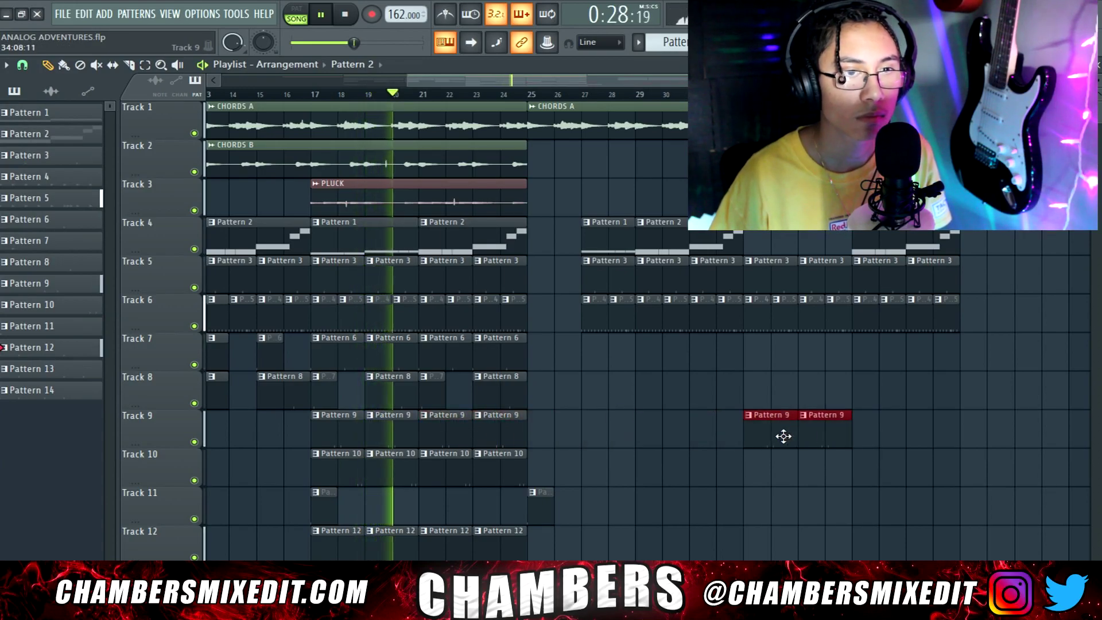
key(ctrl+b)
ctrl+click(751, 371)
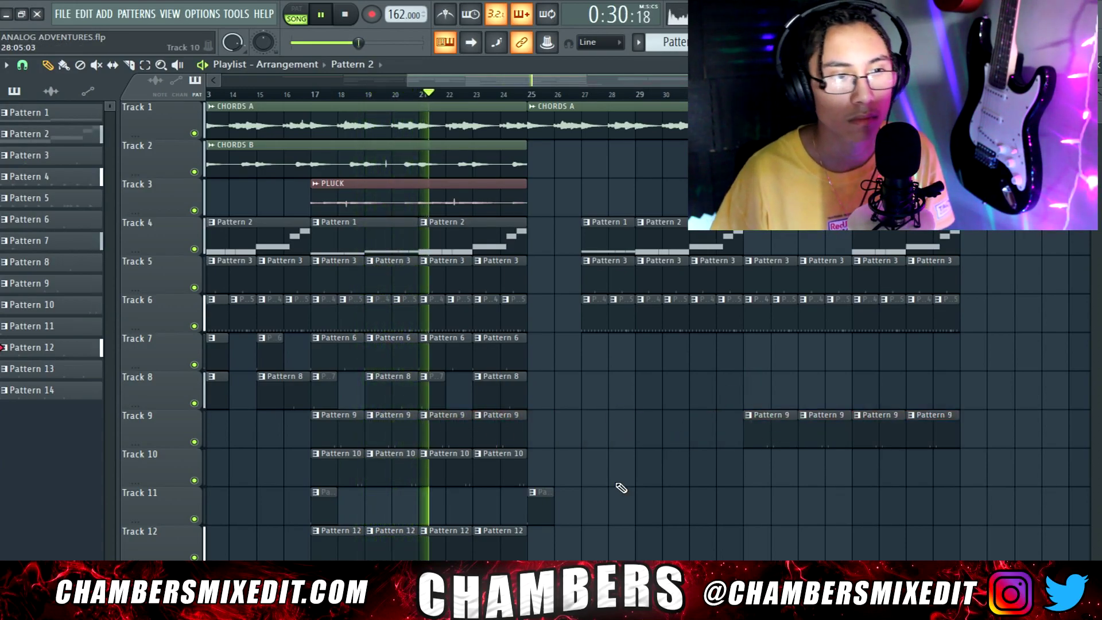
Step: Copy the Pattern 6 clips on Track 7 into bars 33–40 and save the project
drag(514, 398, 787, 359)
key(ctrl+b)
ctrl+click(771, 389)
key(ctrl+s)
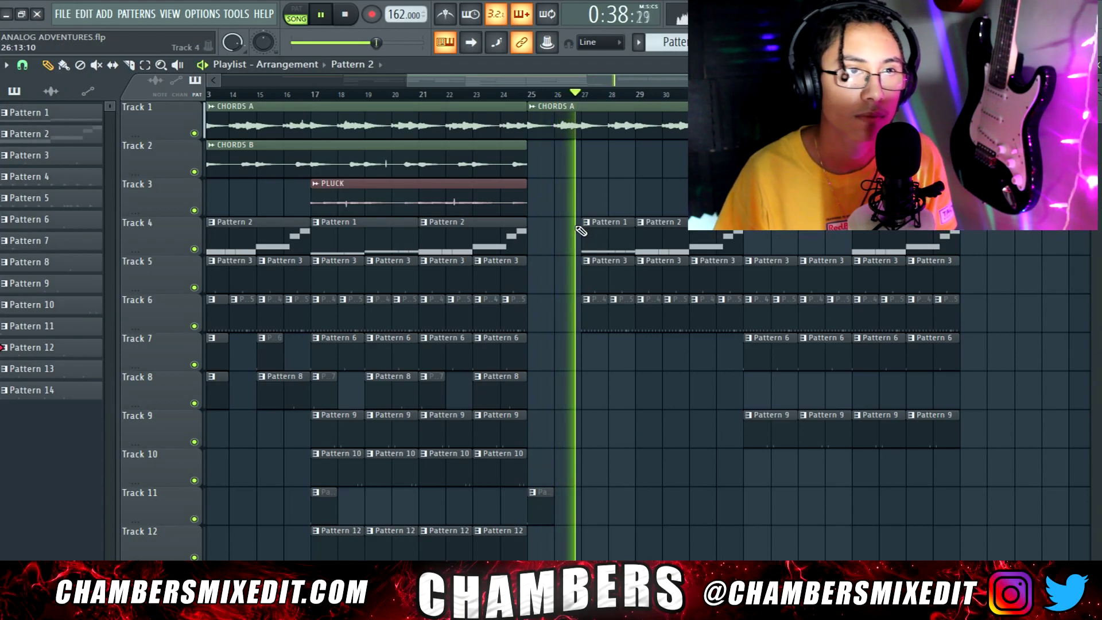
Step: Play back the transition into the new section from bar 25
key(space)
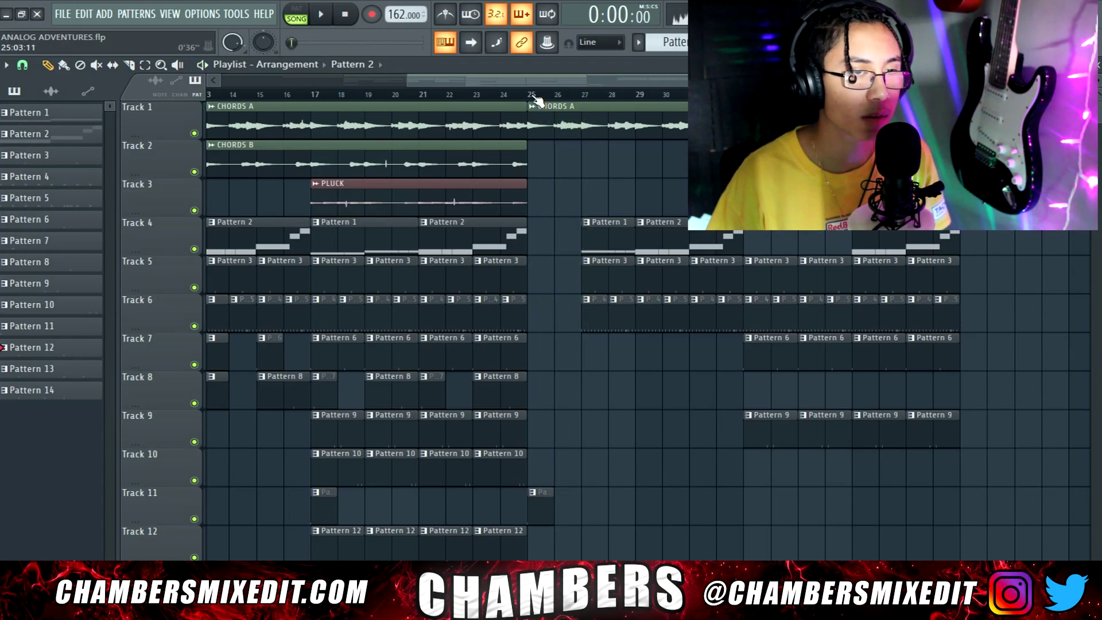
key(space)
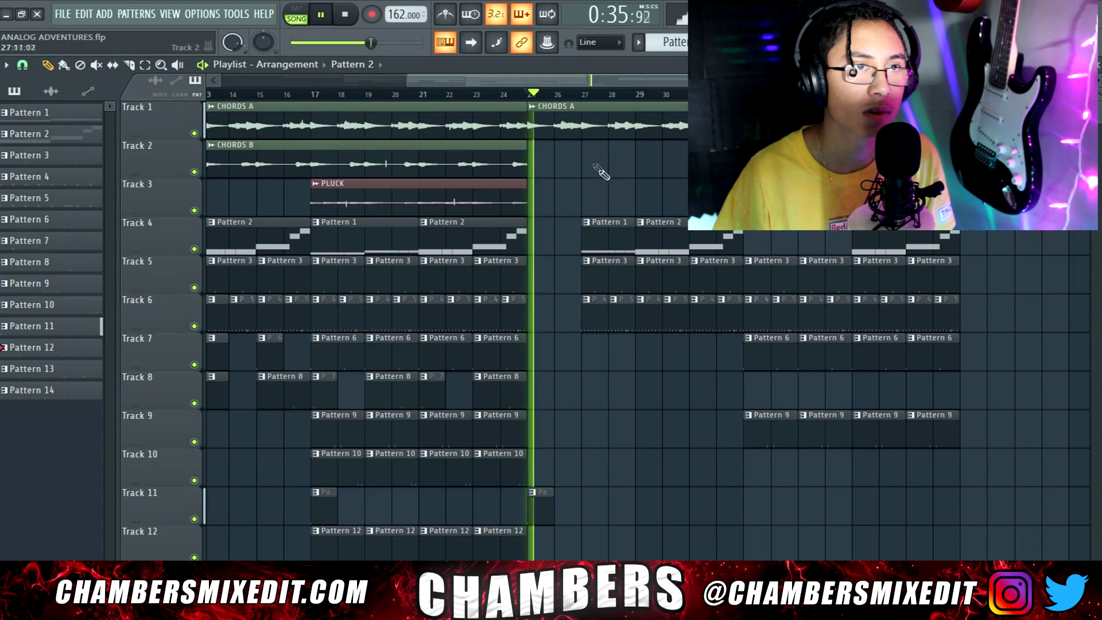
key(space)
key(space)
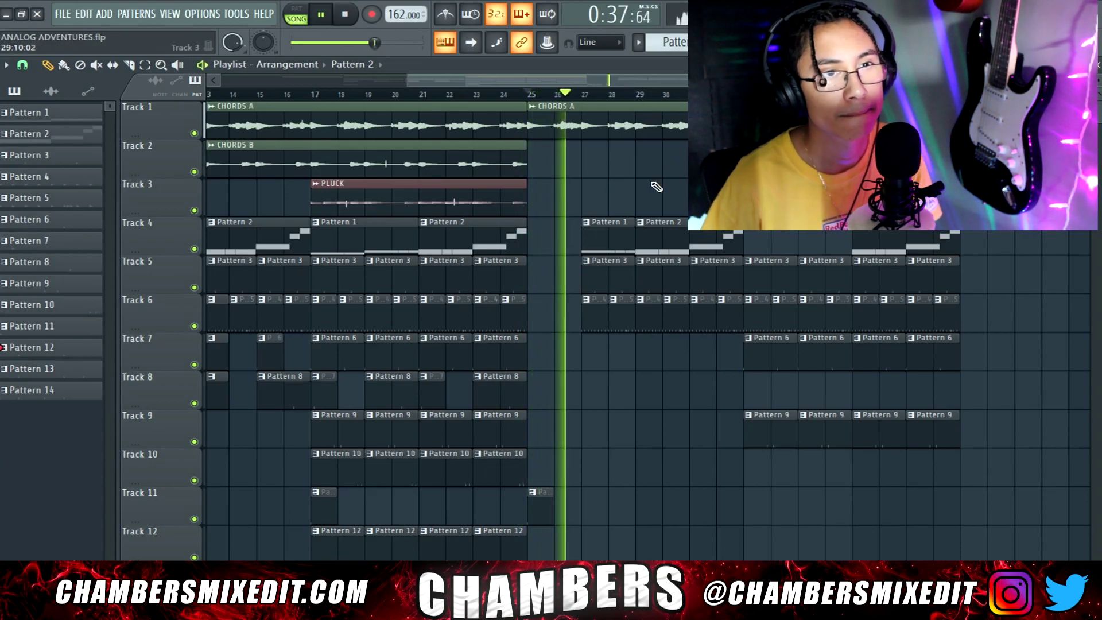
Step: Add an eight-bar PLUCK clip at bar 33 on Track 3
scroll(660, 184, down, 3)
click(534, 192)
drag(940, 234, 924, 235)
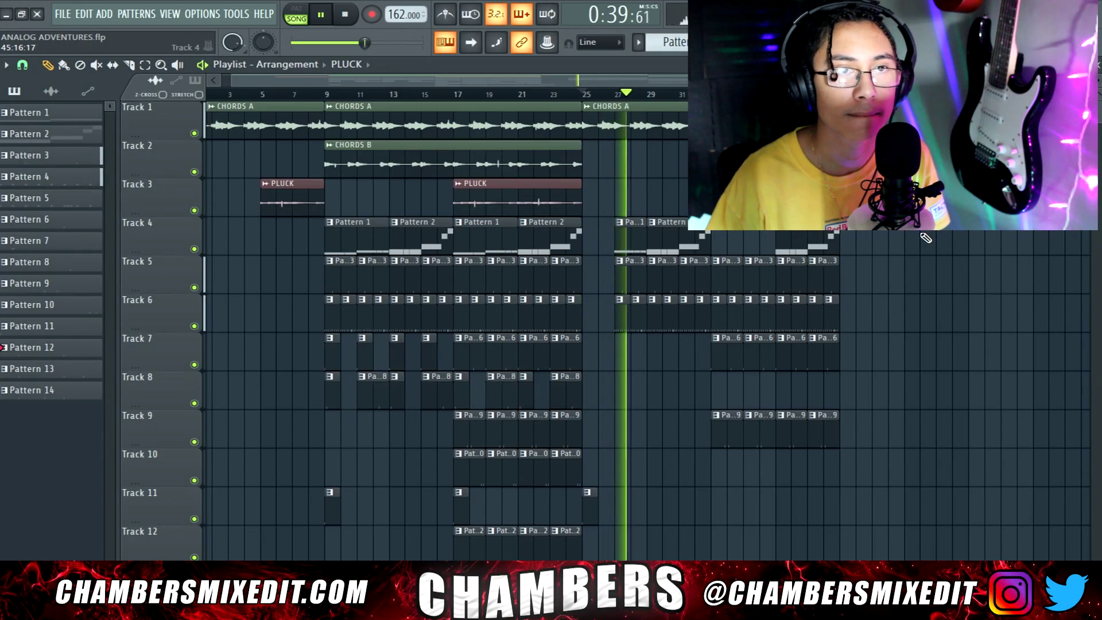
click(821, 124)
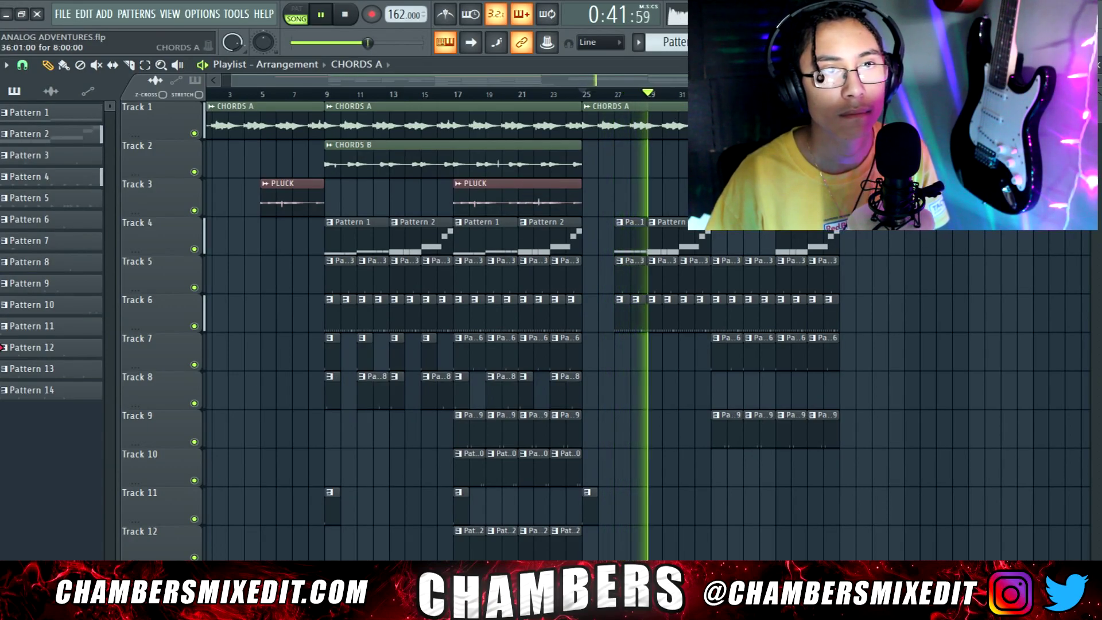
drag(875, 198, 746, 198)
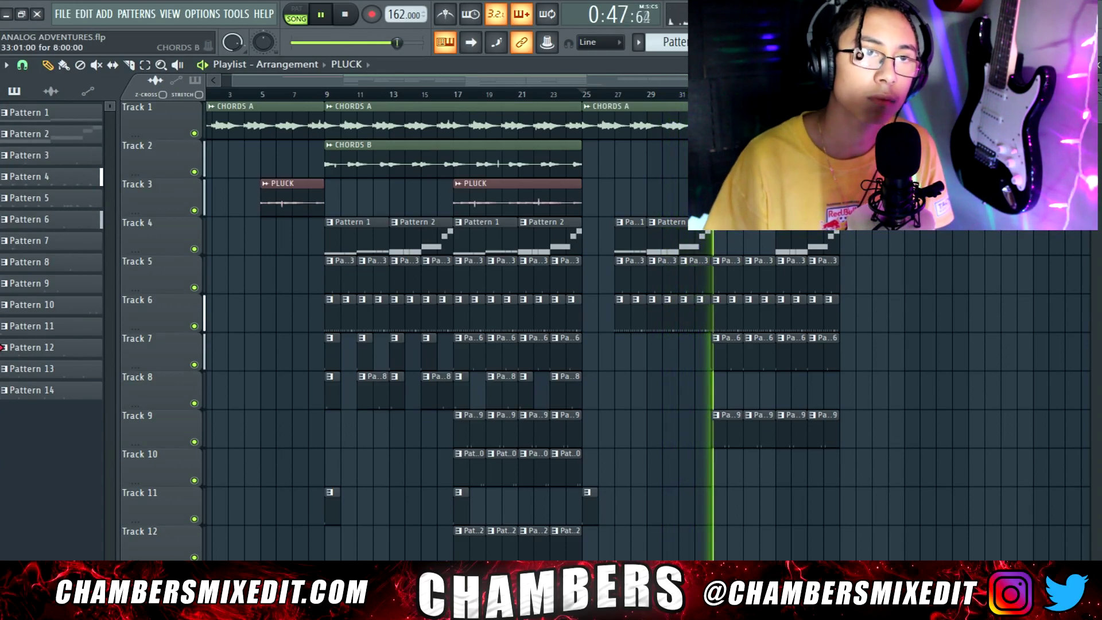
Step: Create an automation clip for the HalfTime effect's mute switch on the QUARTZ Em 161 mixer insert and return to the playlist
scroll(715, 95, up, 3)
click(676, 95)
key(F9)
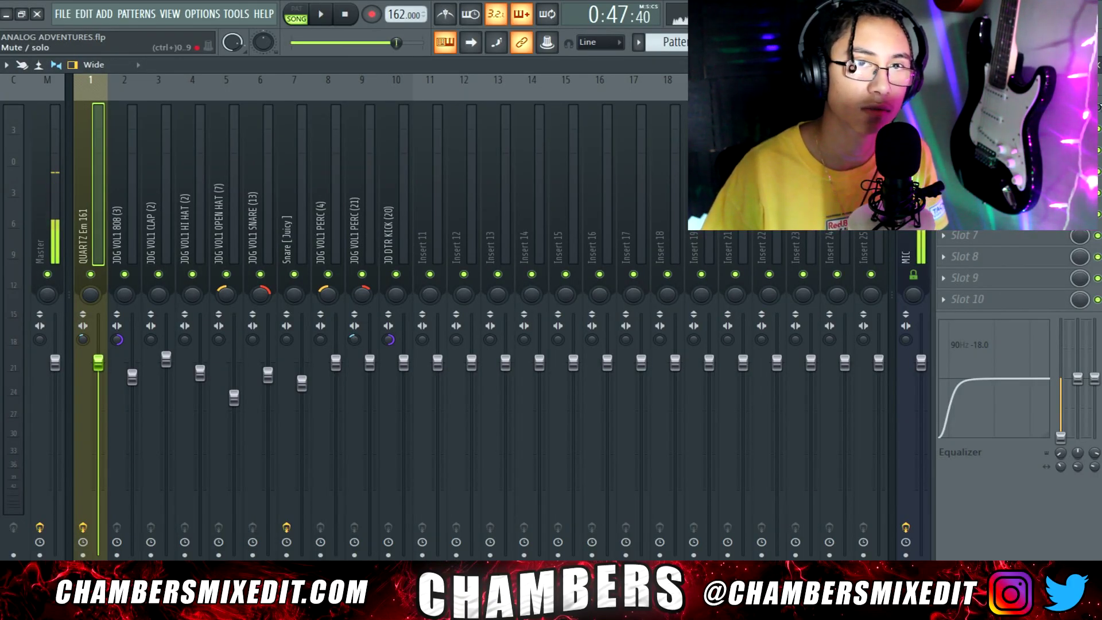
right_click(1098, 107)
click(1051, 207)
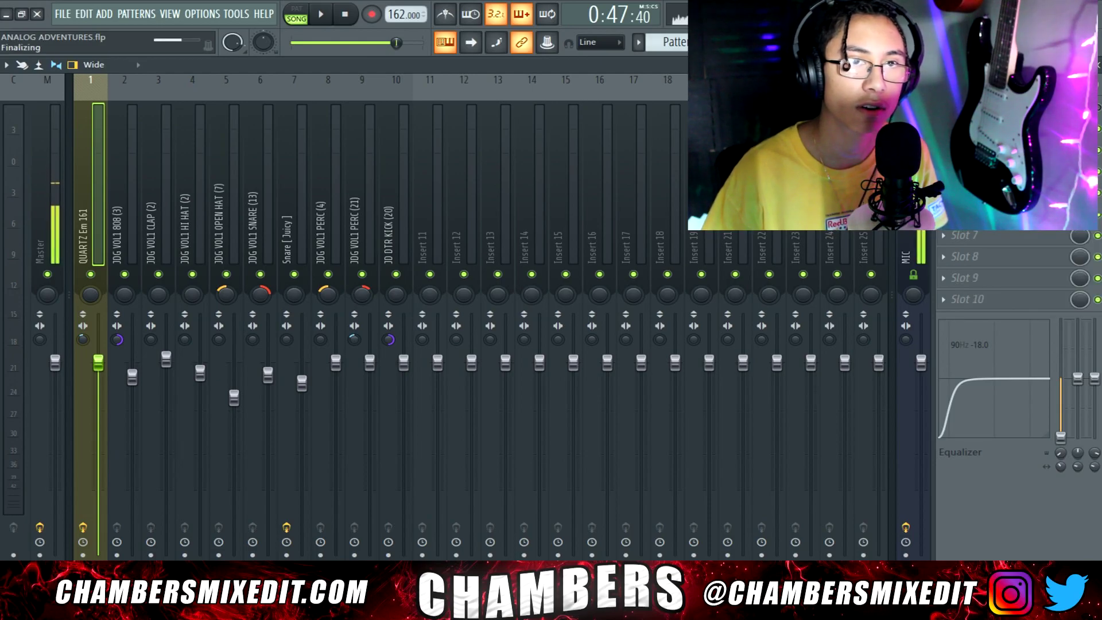
click(773, 43)
scroll(794, 232, down, 5)
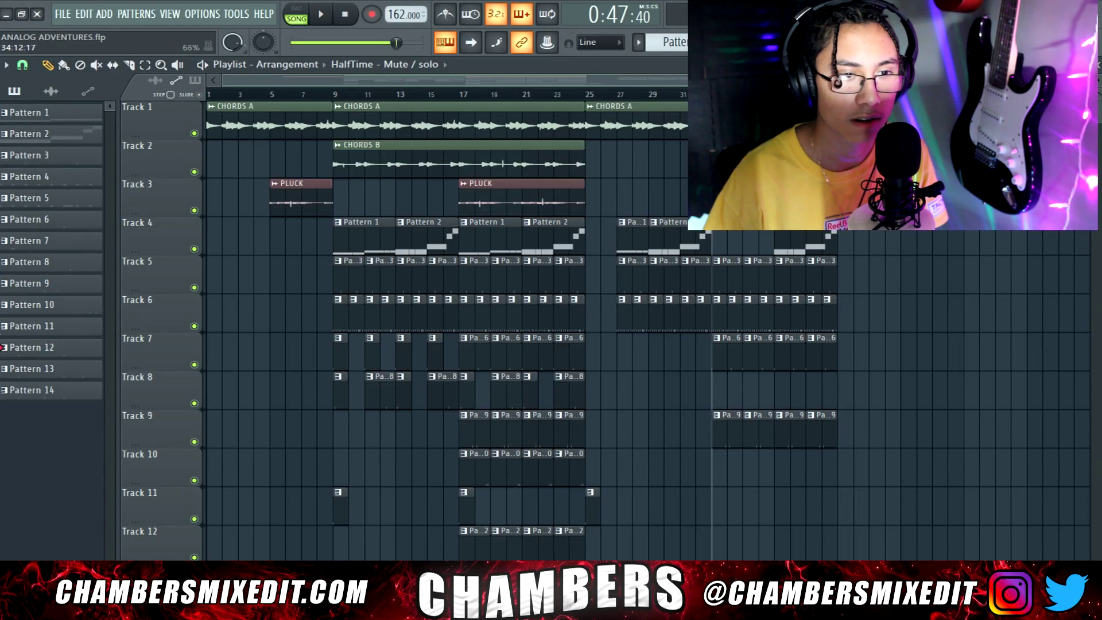
Step: Play the section from bar 33 to check the HalfTime automation and reopen the mixer
key(space)
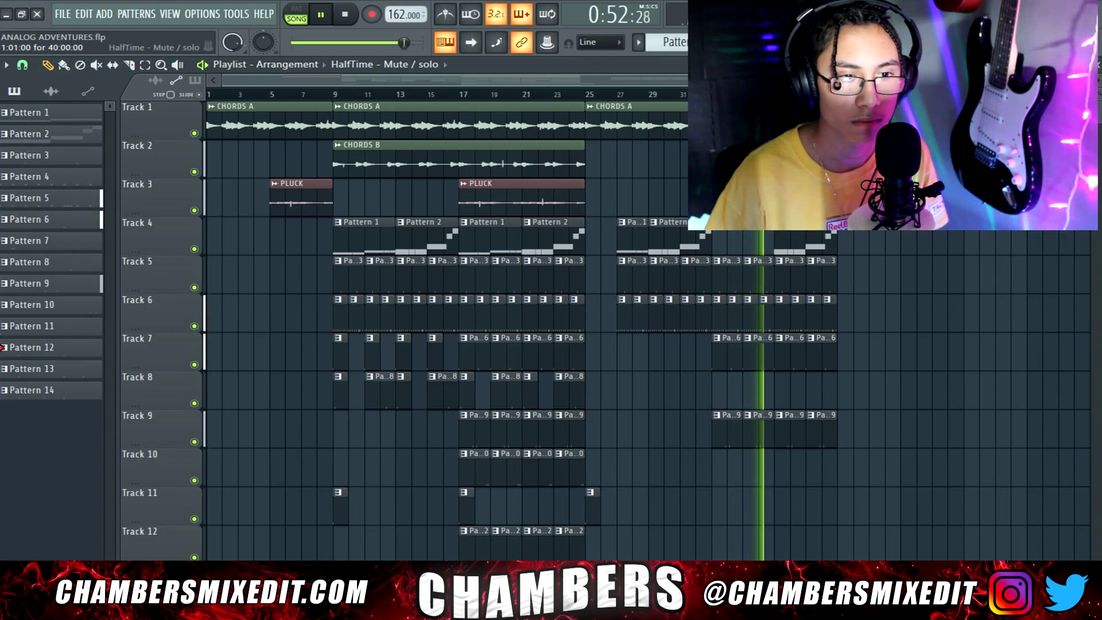
key(space)
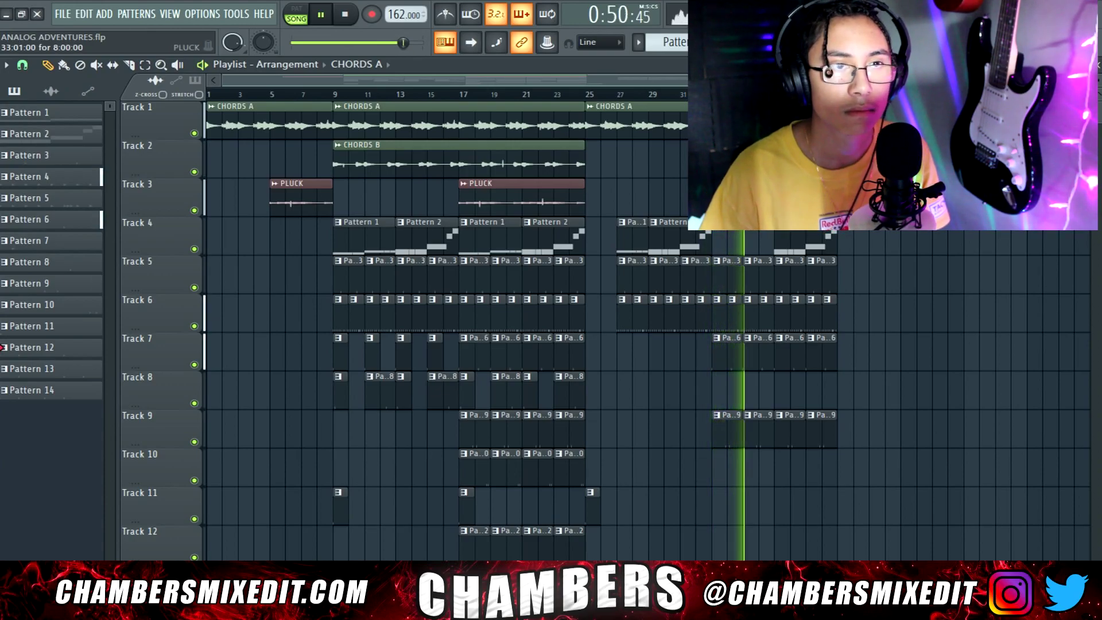
click(839, 42)
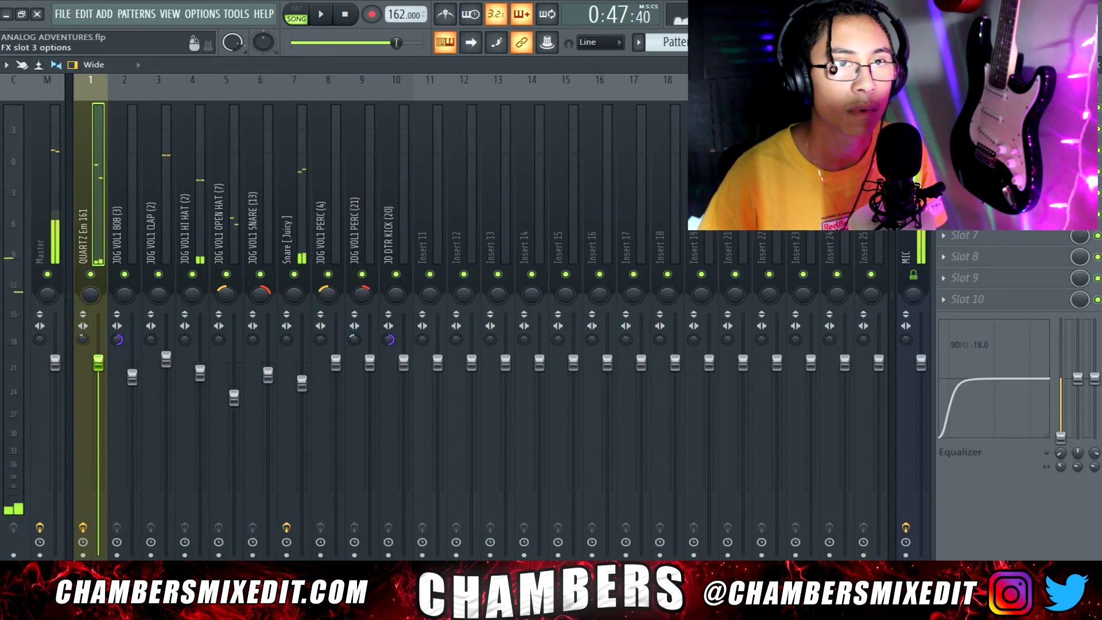
Step: Load Fruity Parametric EQ 2 on the QUARTZ Em 161 insert and shape band 1 into a steep low cut at about 100 Hz
click(944, 129)
mouse_move(953, 144)
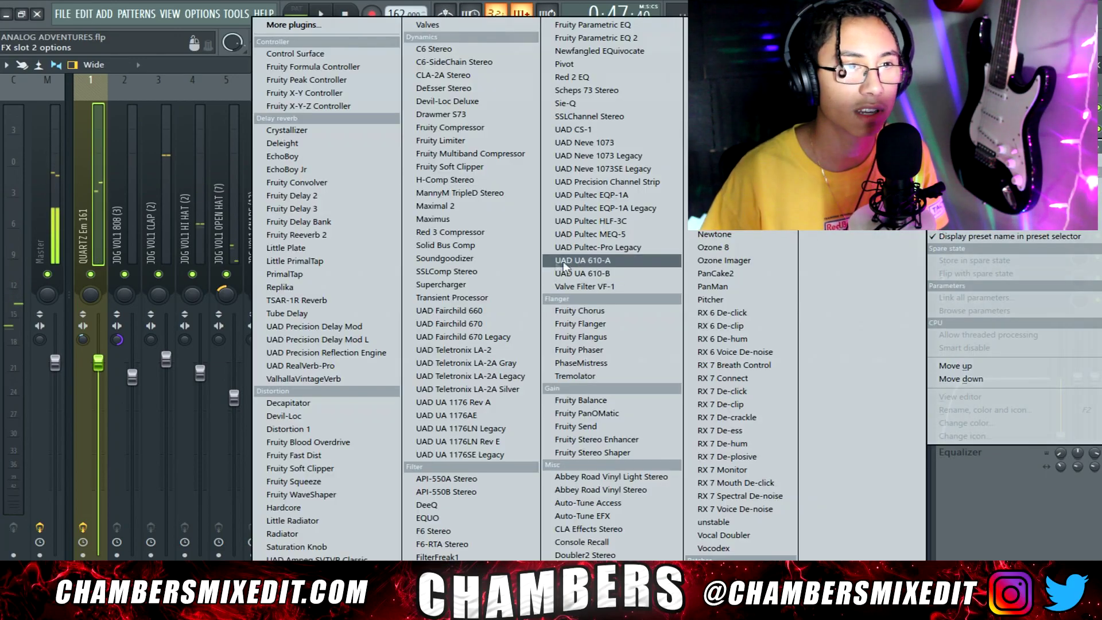
click(650, 39)
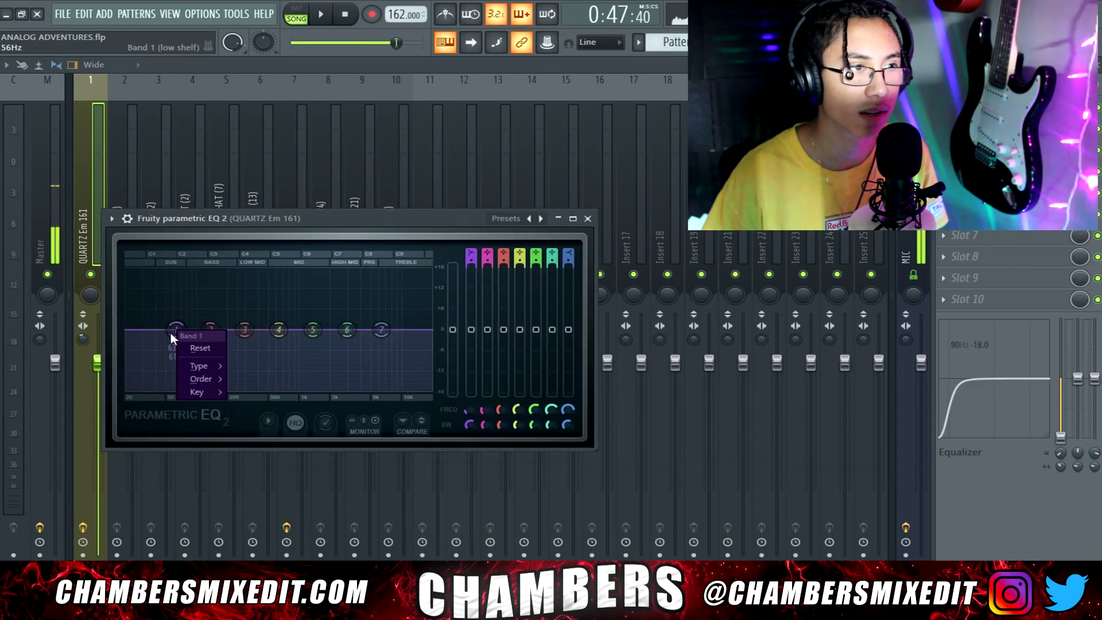
mouse_move(205, 383)
click(244, 381)
key(space)
drag(177, 330, 192, 370)
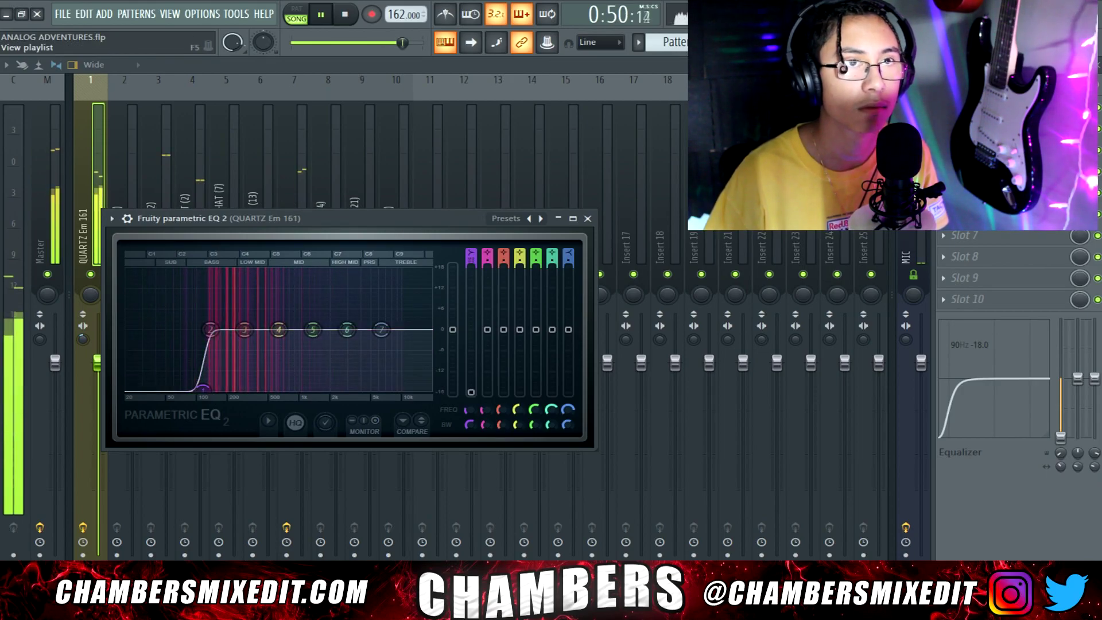
Step: In the playlist, copy the CHORDS B, PLUCK and Track 4 pattern clips so they start at bar 41
key(F5)
scroll(836, 305, up, 2)
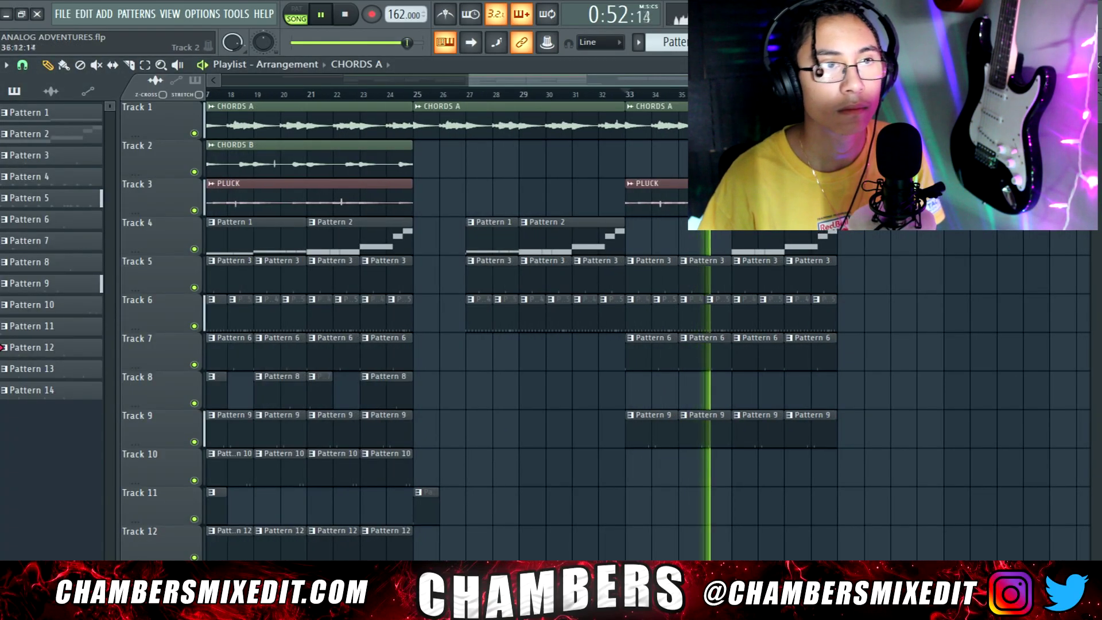
ctrl+right_click(675, 133)
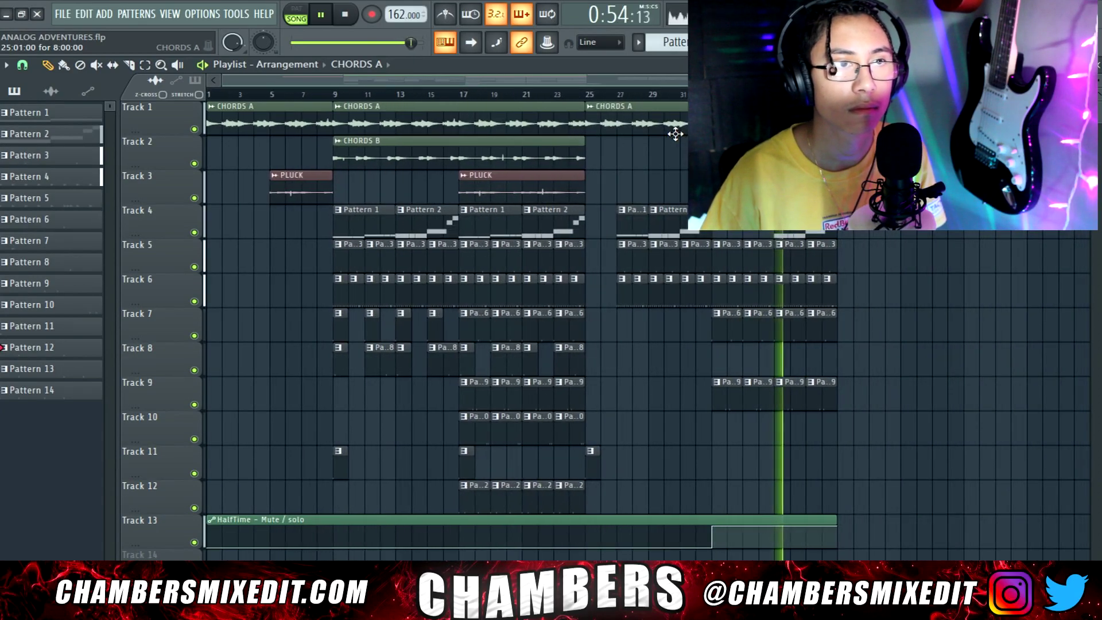
shift+drag(471, 148, 952, 151)
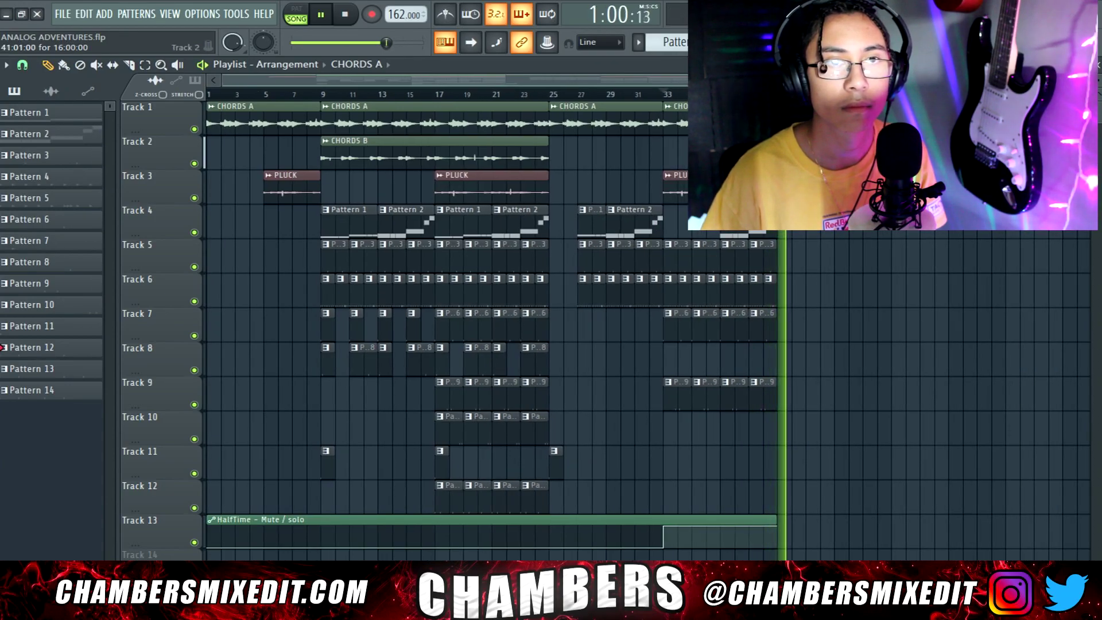
key(space)
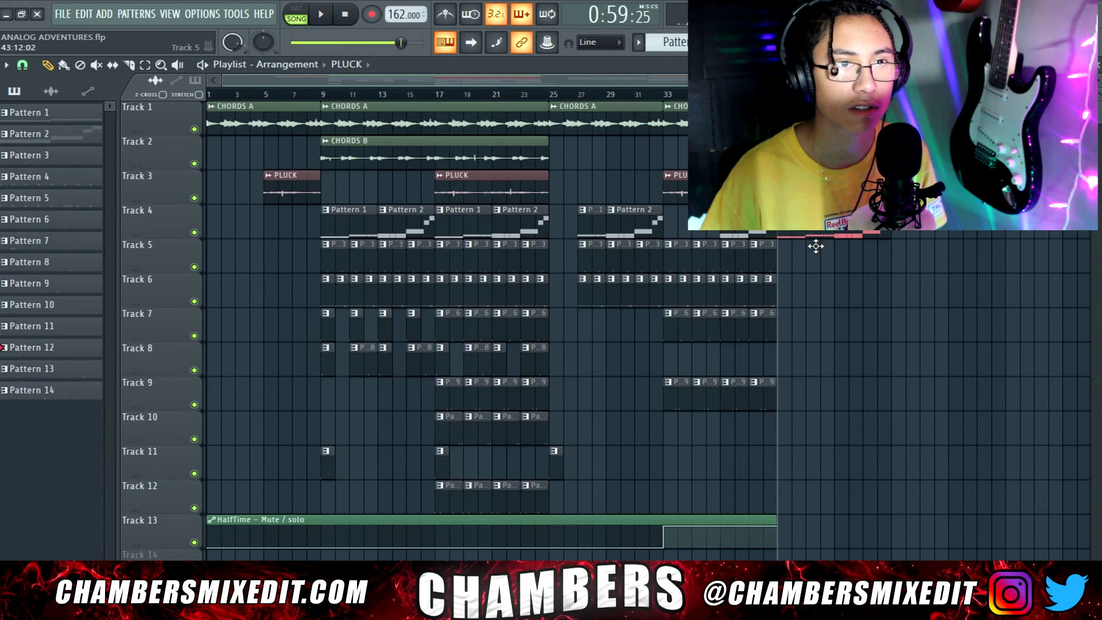
Step: Copy six bars of the drum clips on Tracks 5, 6 and 7 to bar 43
scroll(840, 267, up, 1)
scroll(1006, 275, up, 2)
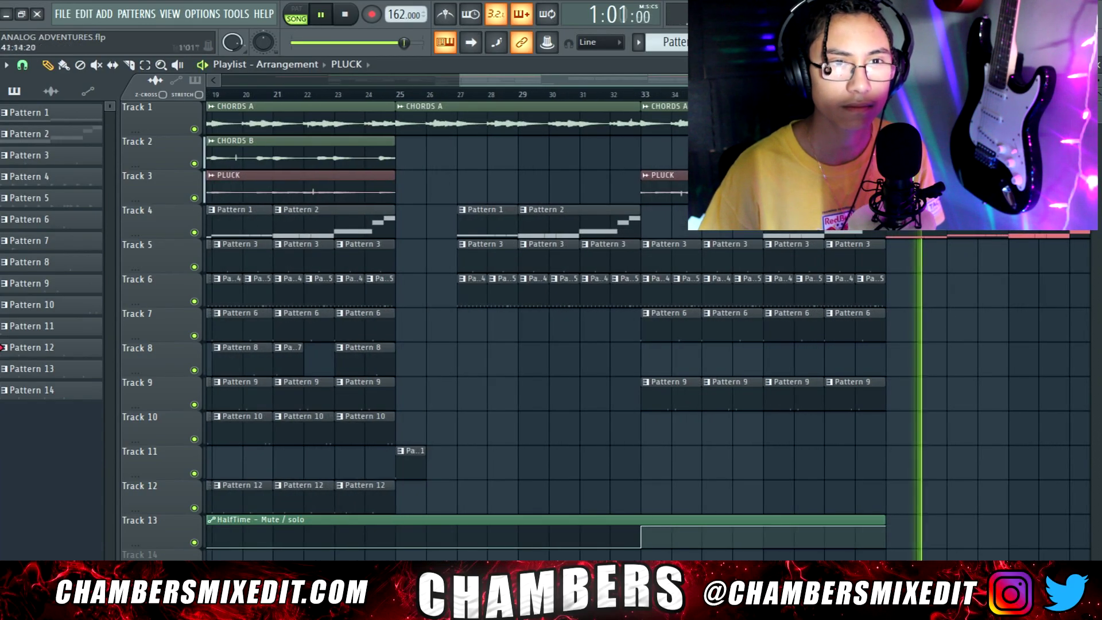
drag(818, 80, 899, 79)
drag(673, 259, 778, 313)
key(space)
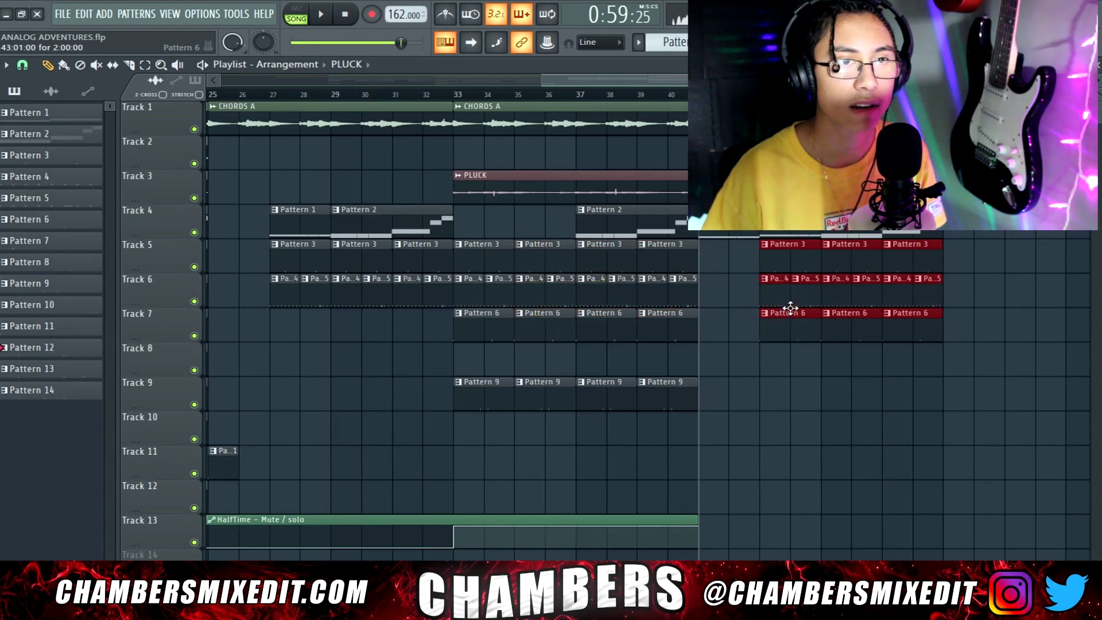
Step: Delete the copied Pattern 6 clips on Track 7 from bar 43 onward
key(space)
right_click(848, 321)
right_click(797, 335)
right_click(910, 336)
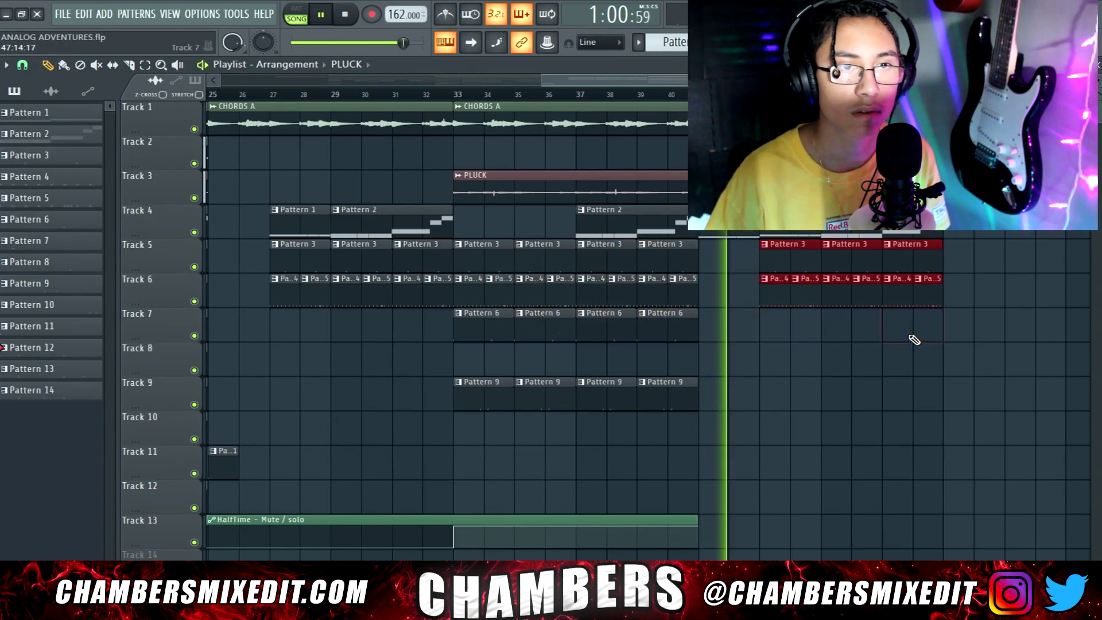
Step: Copy the Track 10, 11 and 12 clips from the bar 17 section to bar 41
scroll(896, 367, down, 2)
key(space)
drag(584, 411, 447, 492)
drag(479, 428, 822, 486)
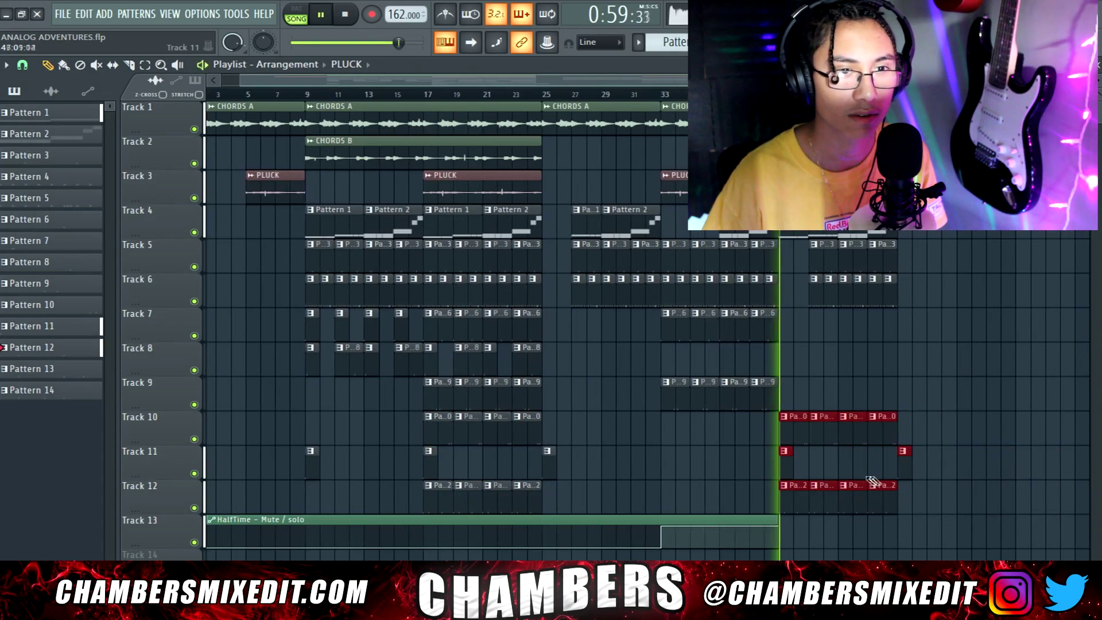
Step: Delete the copied Pattern 12 clips on Track 12 between bars 41 and 49
scroll(883, 482, up, 2)
key(space)
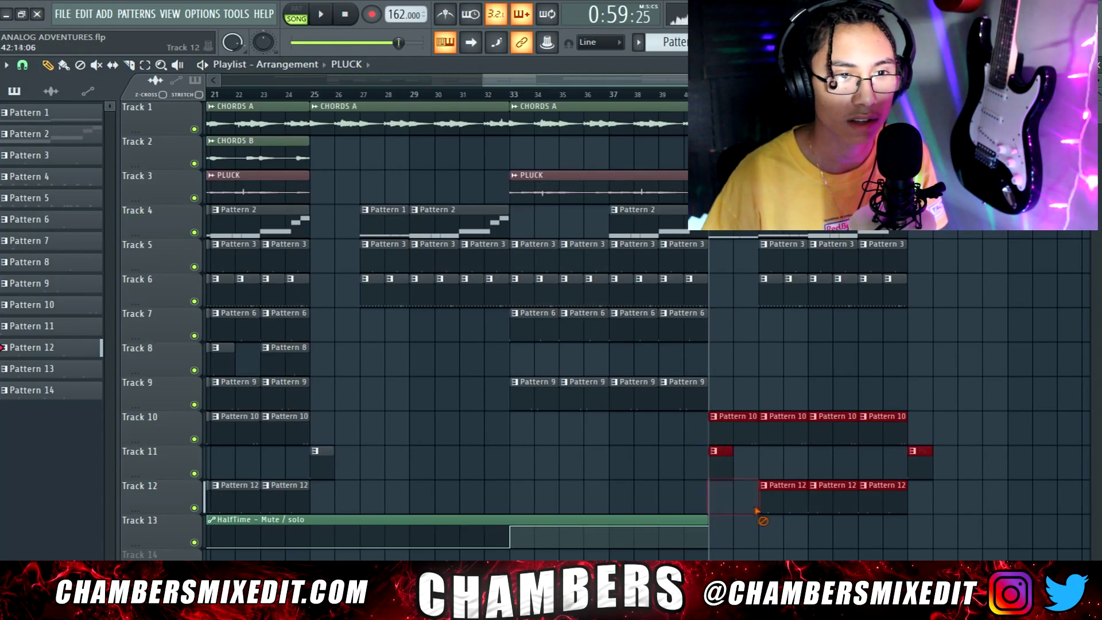
drag(753, 511, 876, 511)
key(space)
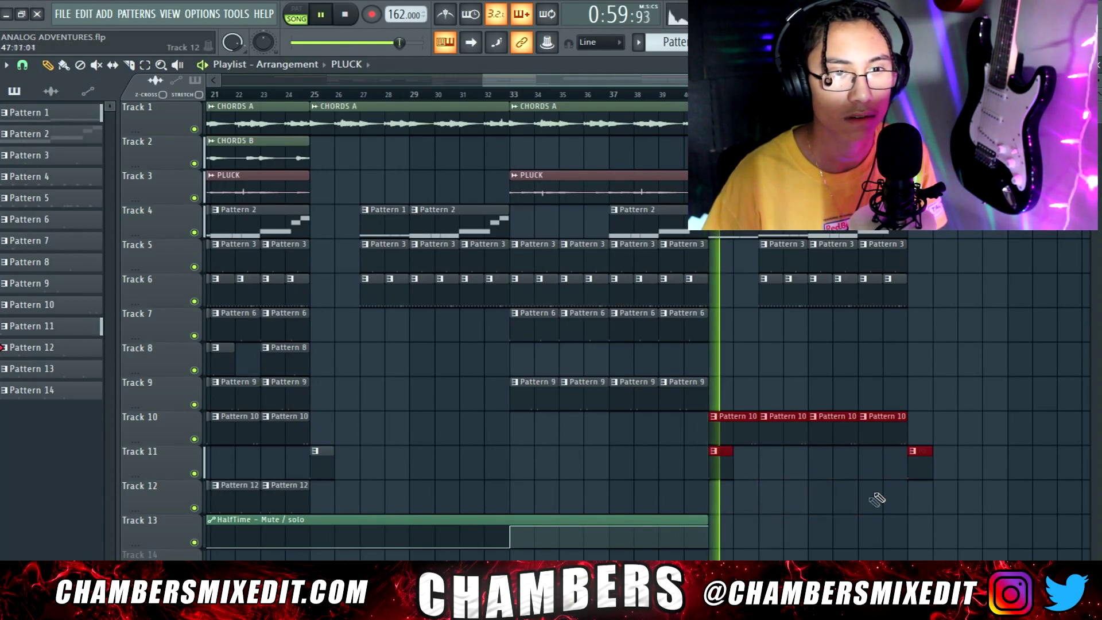
Step: On Track 11, delete the copied clip at bar 49 and add a Pattern 11 clip at bar 33
right_click(914, 466)
ctrl+click(693, 472)
click(524, 464)
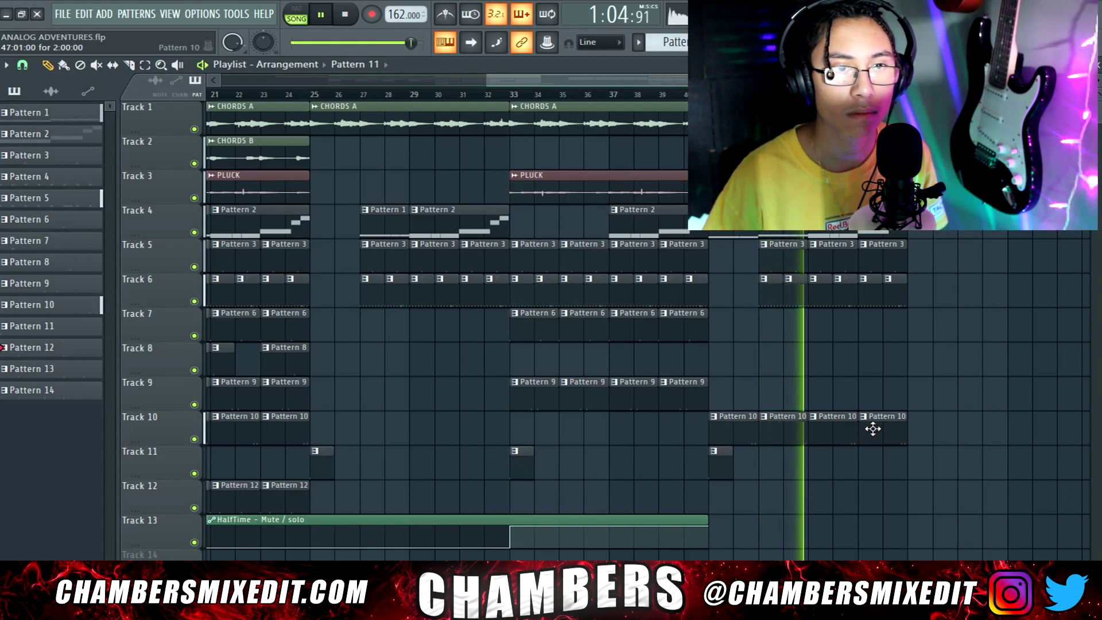
Step: Copy the Track 8 clips from the bar 17 section to bar 41 and delete the Pattern 7 copy at bar 41
key(space)
drag(207, 371, 205, 369)
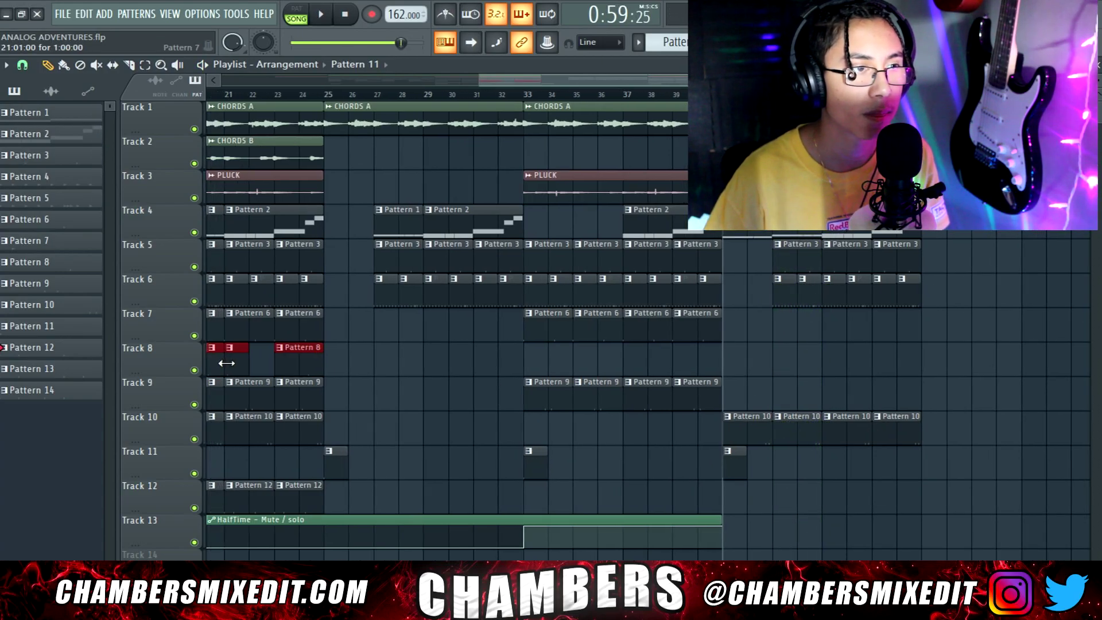
key(space)
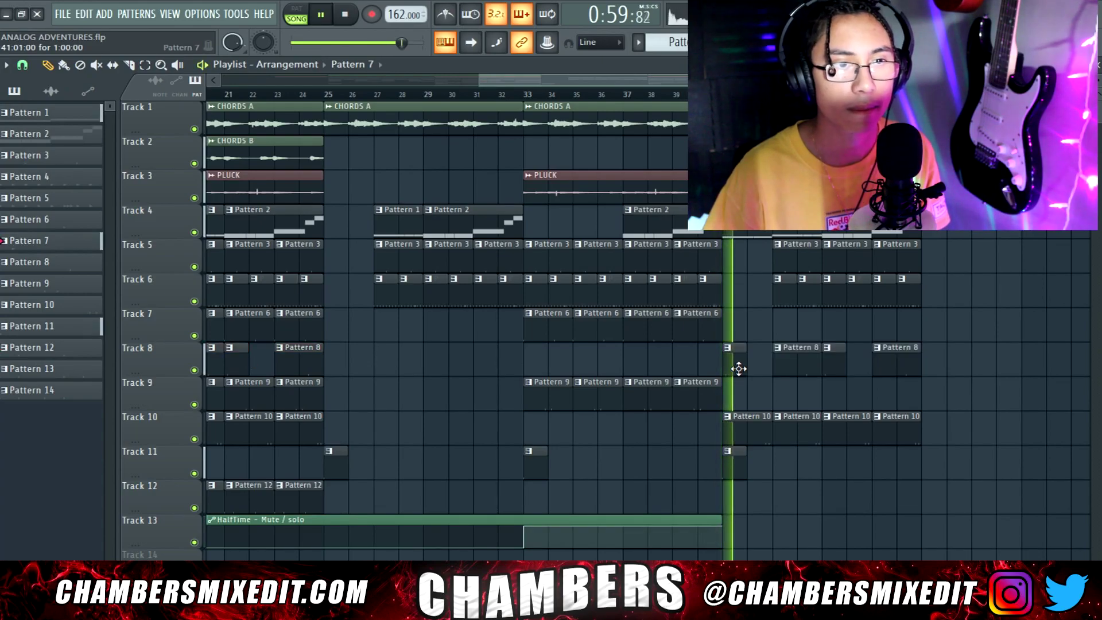
right_click(737, 369)
Step: Empty bars 47 and 48 by deleting the clips on Tracks 5, 6, 8 and 10 and trimming Pattern 2 on Track 4
right_click(878, 367)
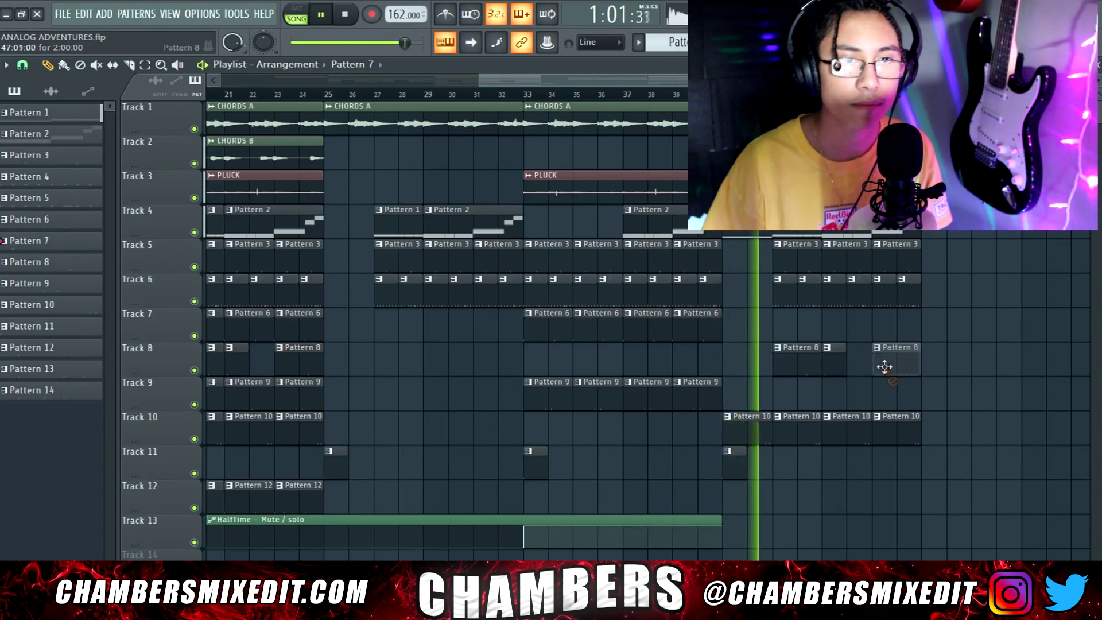
right_click(906, 416)
right_click(904, 287)
right_click(886, 252)
right_click(887, 287)
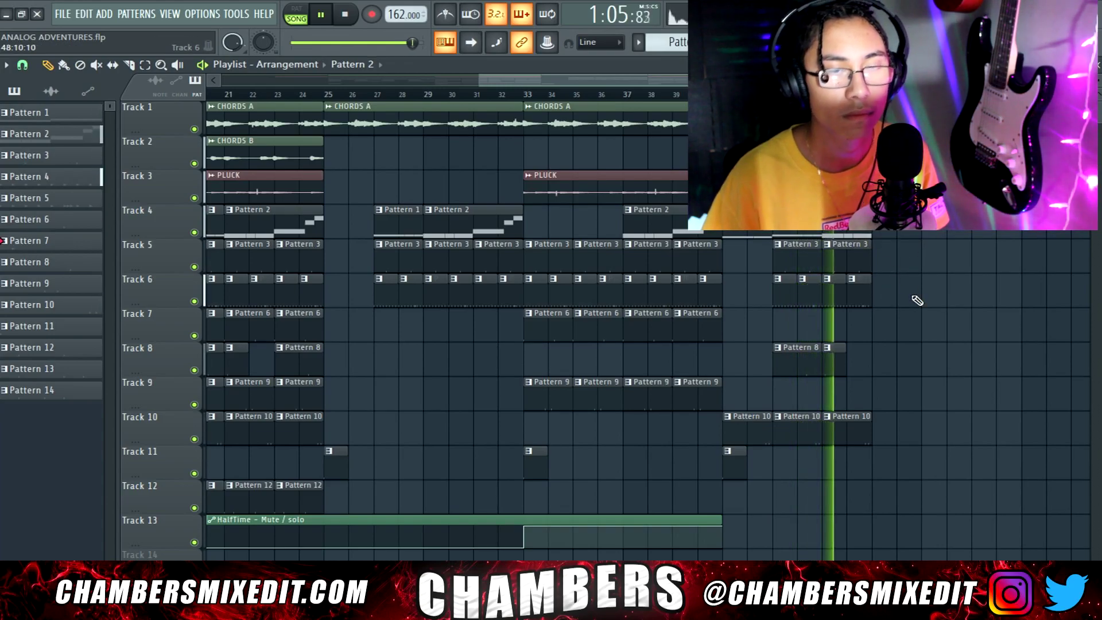
Step: Select all clips on Tracks 1 to 12 from bar 9 through bar 48 and duplicate them to bar 49
scroll(910, 253, down, 3)
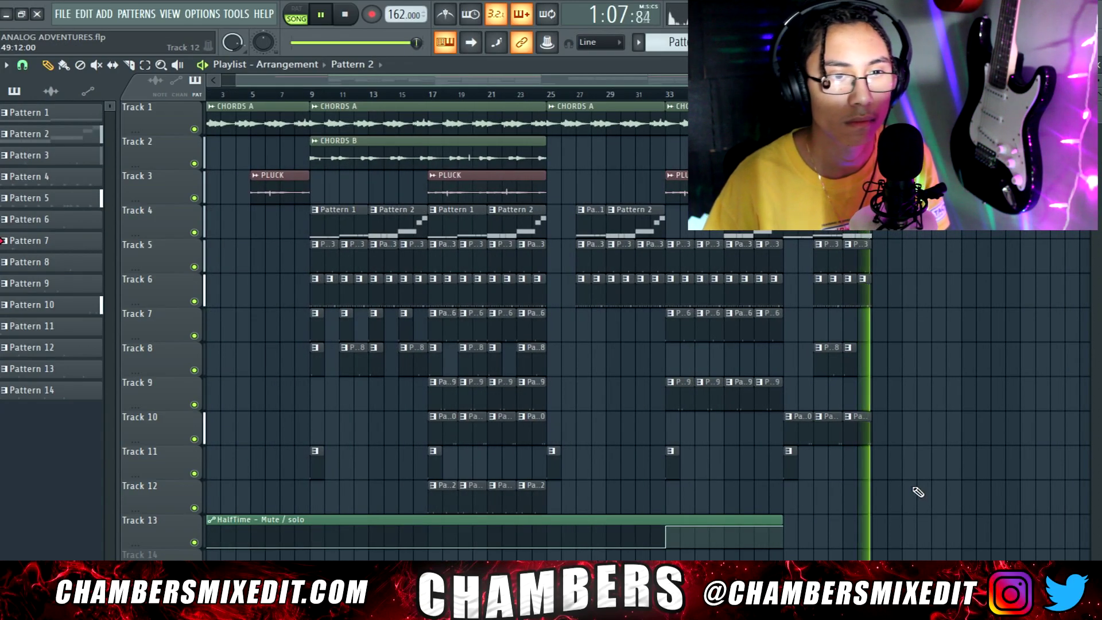
drag(894, 505, 313, 102)
key(space)
key(ctrl+b)
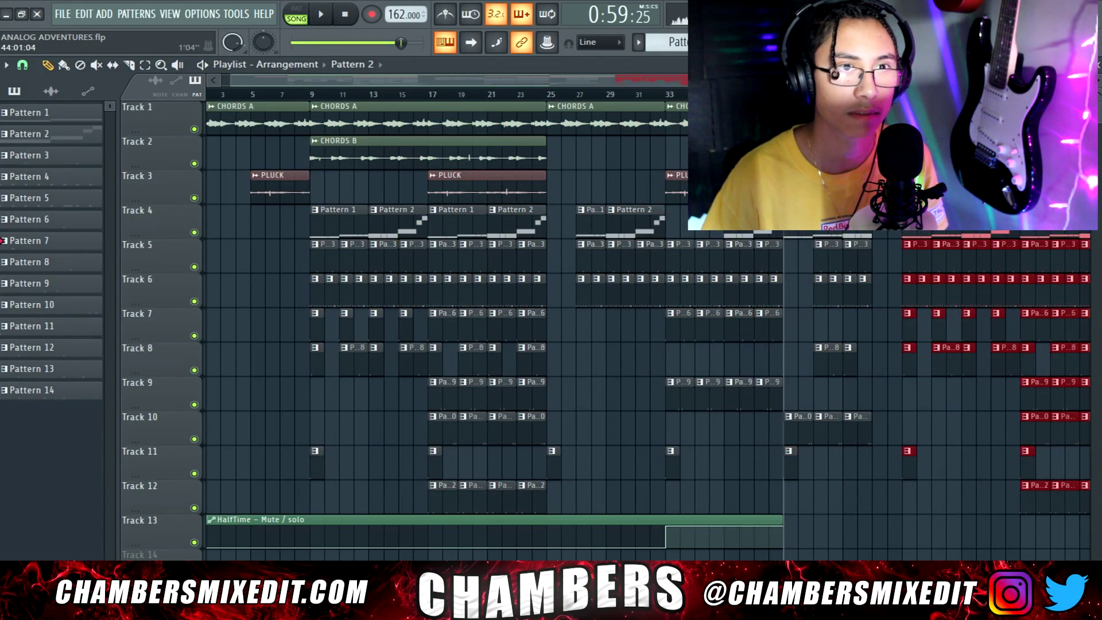
Step: Extend the HalfTime automation clip to bar 89, drop it at bar 41 and raise it again from bar 73 to bar 81
scroll(747, 138, right, 4)
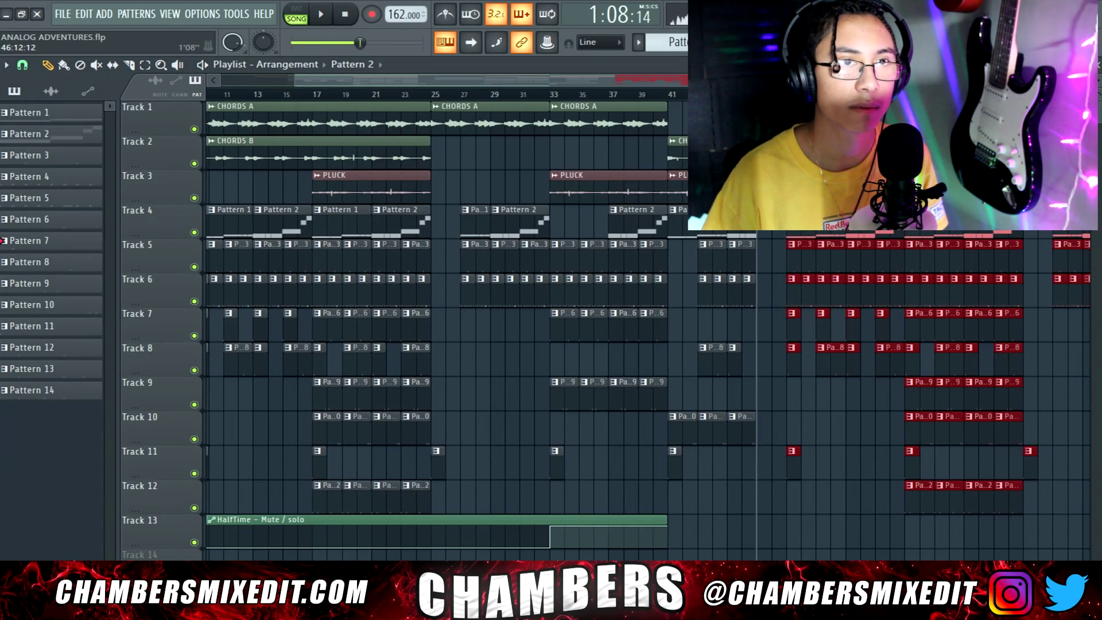
key(space)
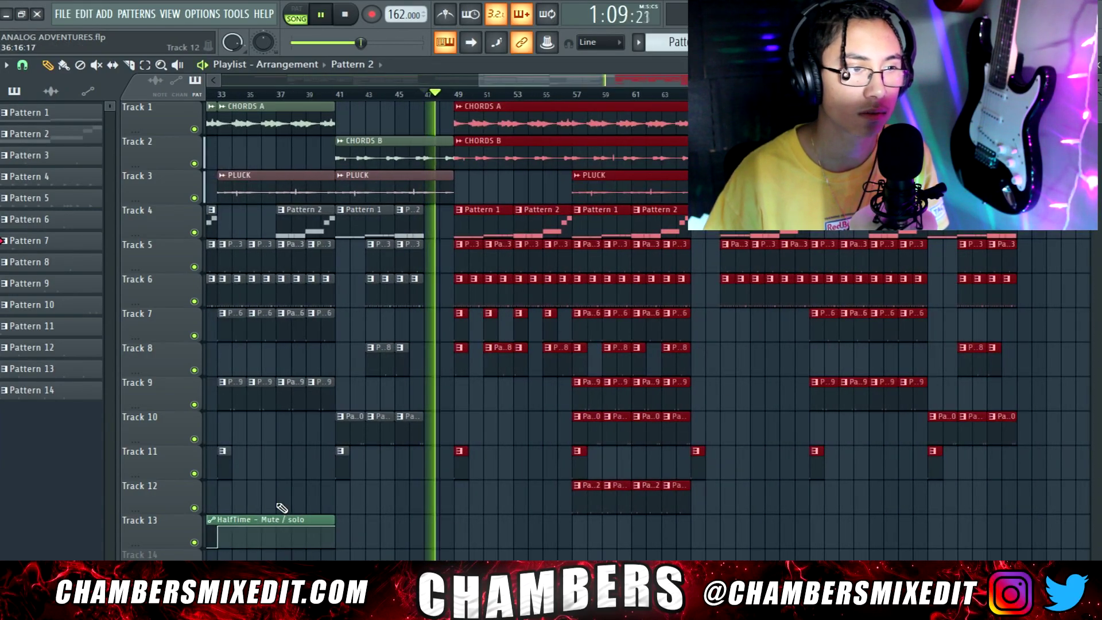
drag(329, 519, 1046, 520)
right_click(819, 545)
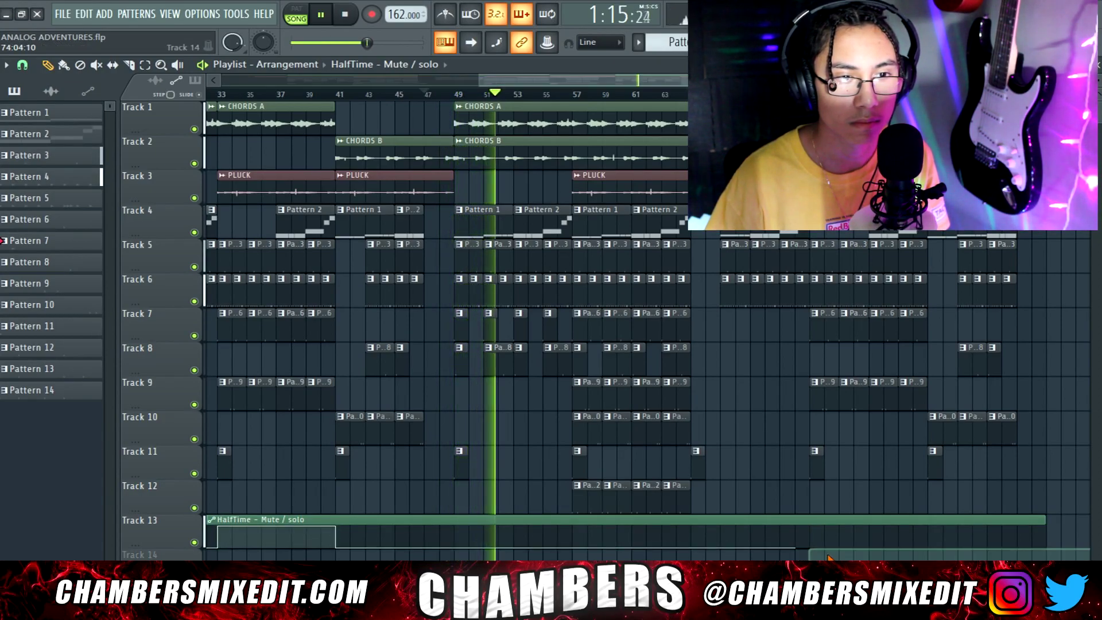
drag(797, 548, 816, 552)
key(space)
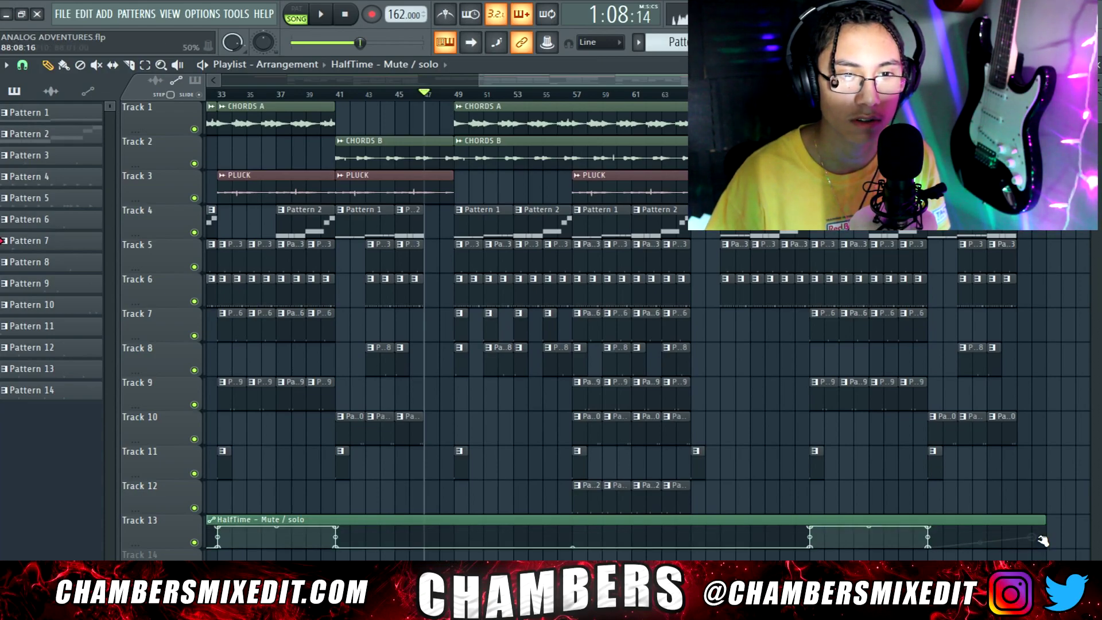
Step: Copy the sixteen-bar main section from bar 49 on Tracks 1 to 12 to bar 89
drag(688, 495, 998, 106)
drag(795, 80, 984, 80)
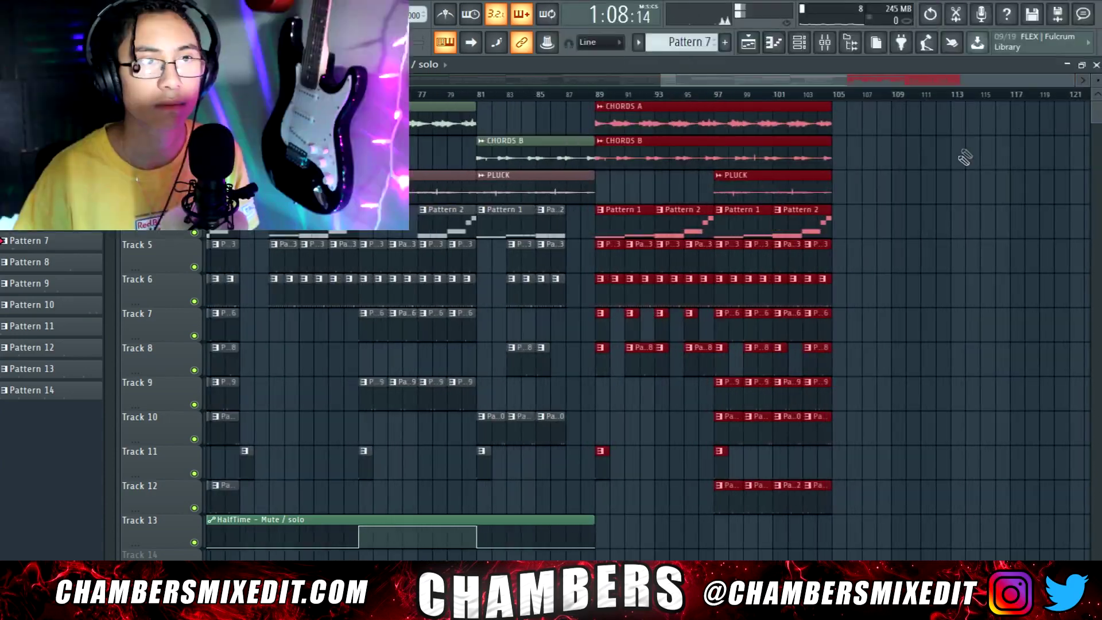
ctrl+click(971, 150)
Step: Build an eight-bar outro at bar 105 from copies of CHORDS A, CHORDS B and PLUCK, as four-bar clips repeated at bar 109
drag(655, 132, 744, 198)
drag(692, 158, 928, 159)
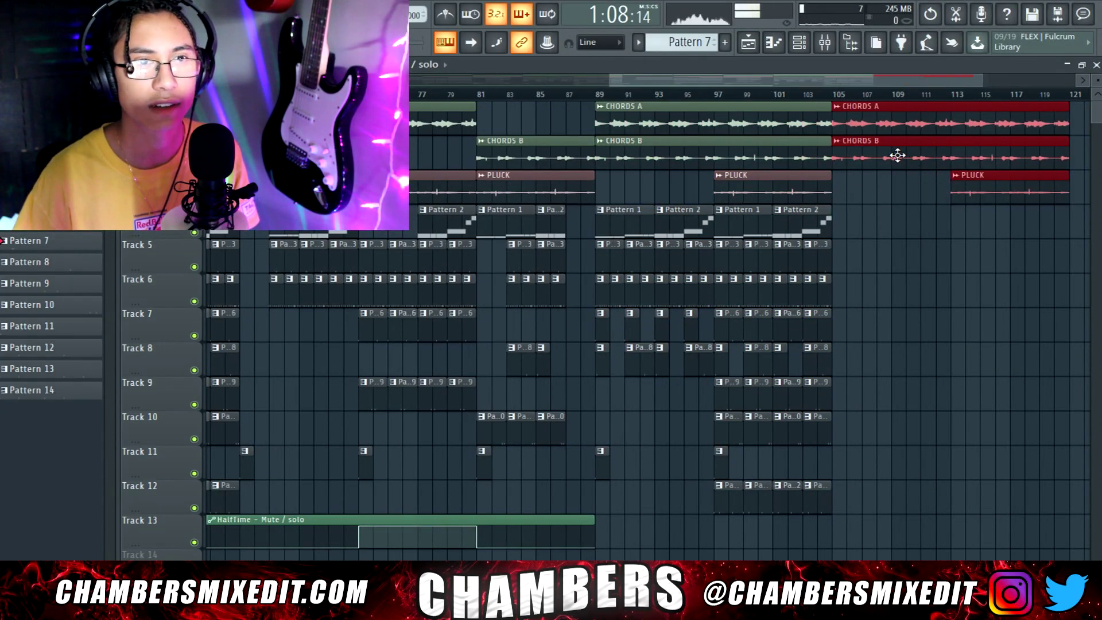
ctrl+click(918, 187)
drag(995, 198, 892, 196)
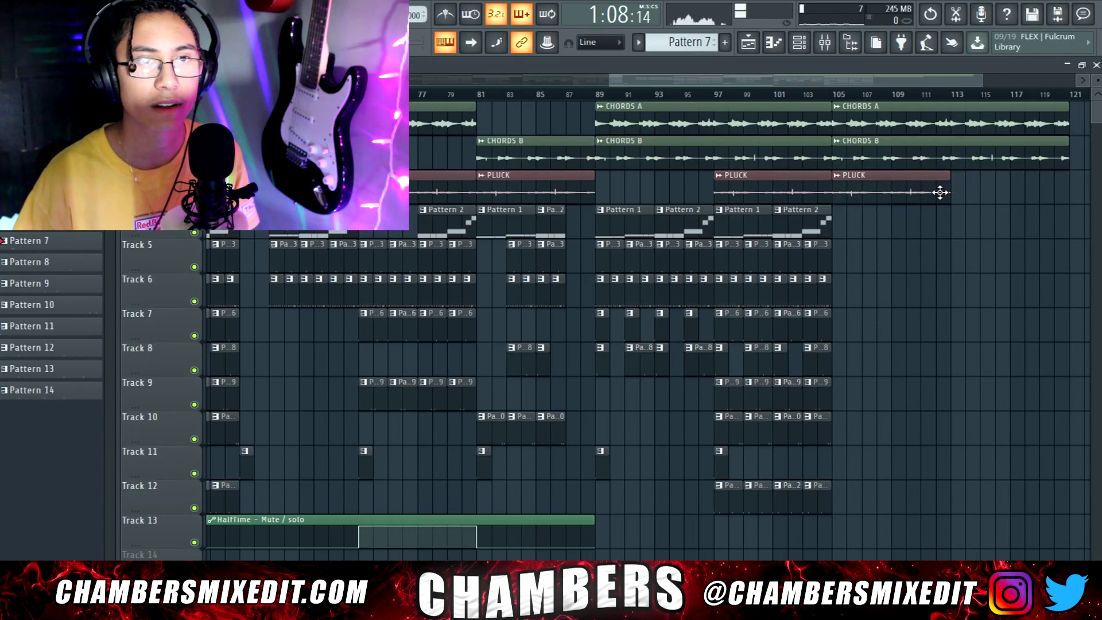
drag(1002, 124, 924, 152)
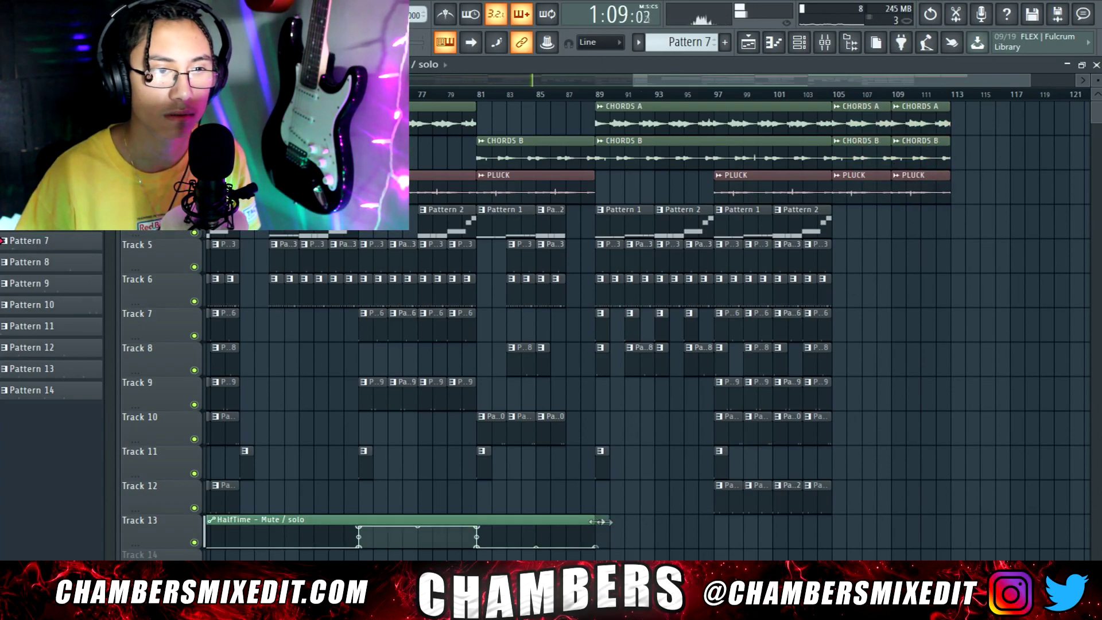
Step: Extend the HalfTime automation clip to bar 113 and raise it from bar 105 to bar 109
drag(594, 521, 965, 558)
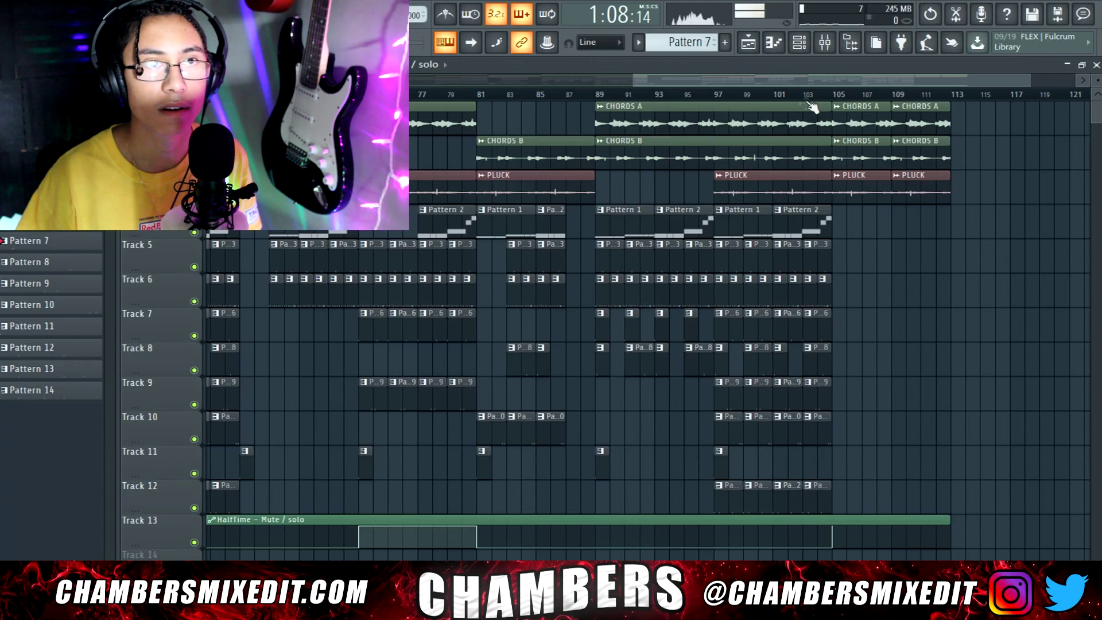
mouse_move(885, 534)
mouse_down()
mouse_move(888, 517)
mouse_move(897, 525)
mouse_up()
right_click(905, 544)
right_click(945, 547)
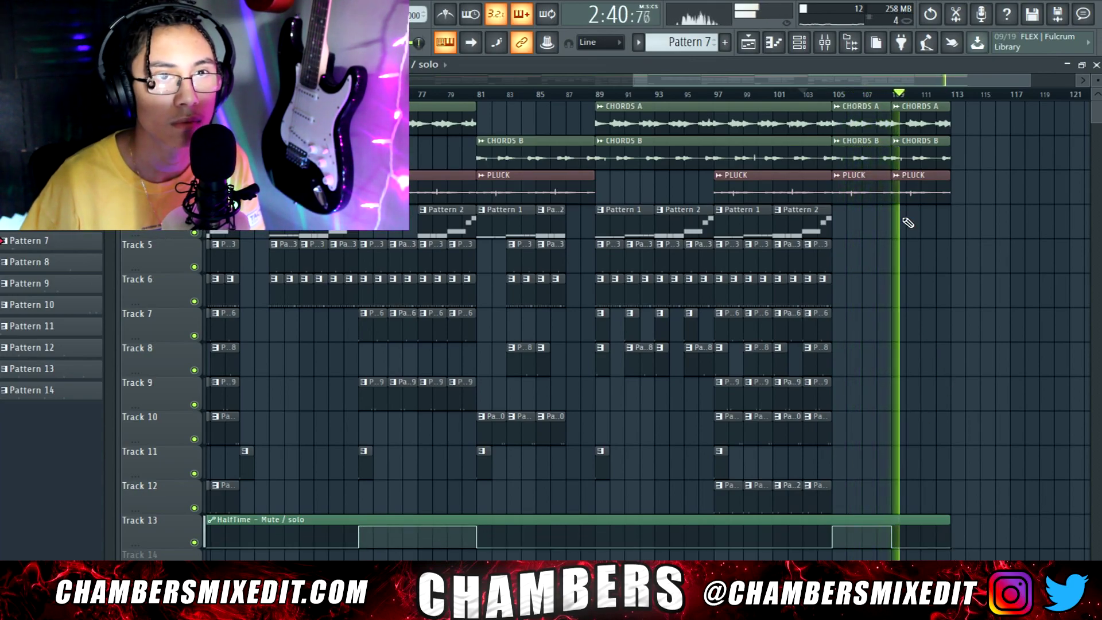
Step: Play back the outro from bar 105 to check the HalfTime automation
drag(914, 198, 919, 176)
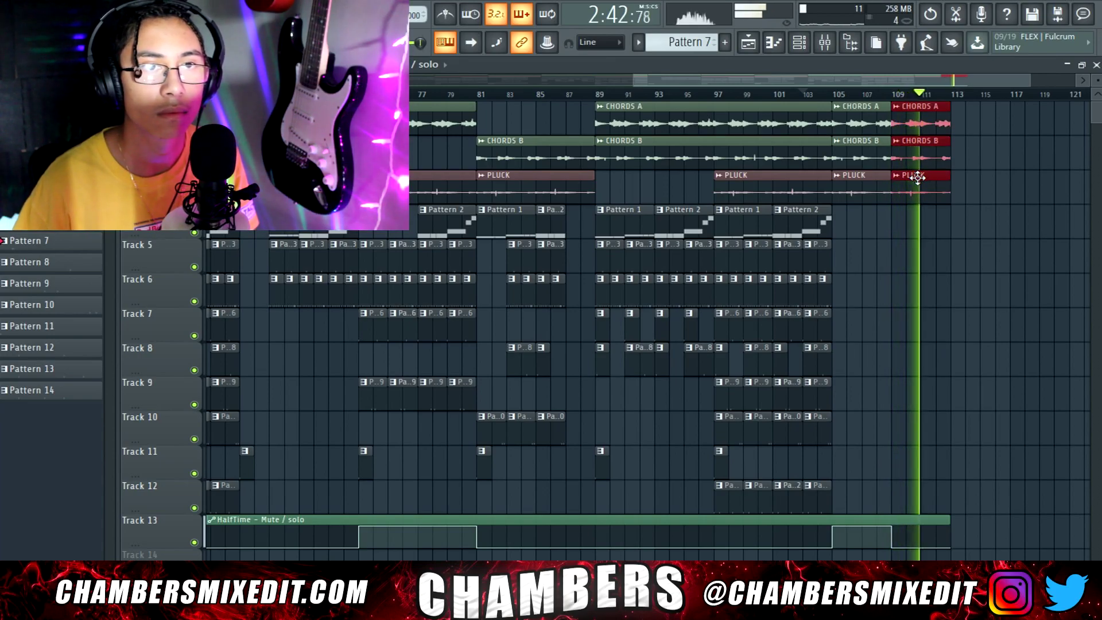
ctrl+click(932, 248)
click(832, 94)
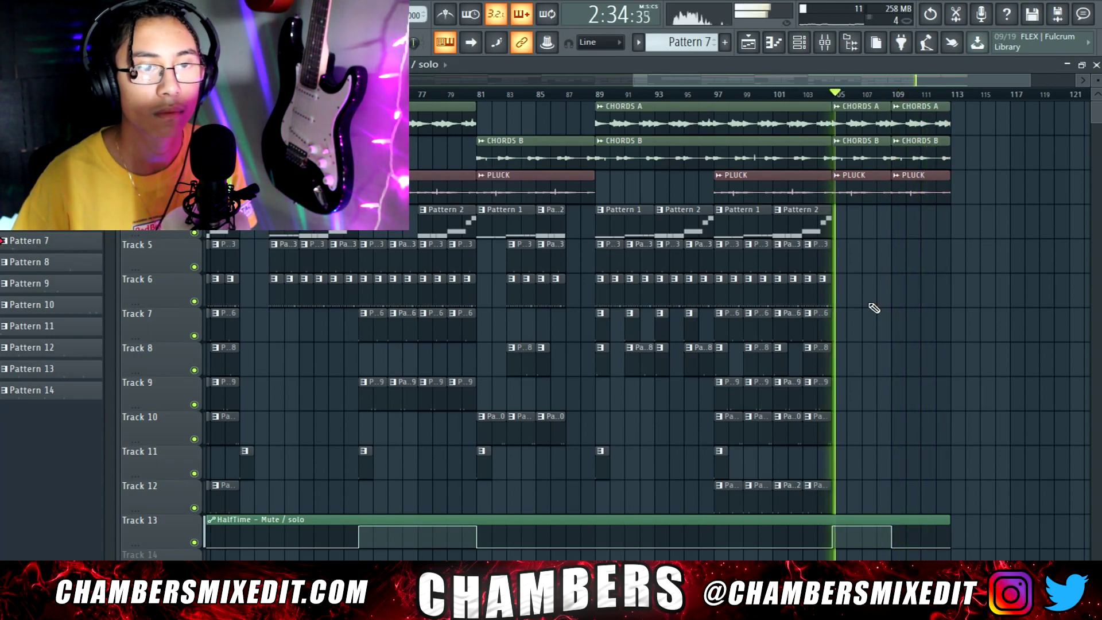
key(space)
Step: Delete the HalfTime automation points at bar 109 and keep the level raised from bar 105 to the clip's end at bar 113
right_click(890, 546)
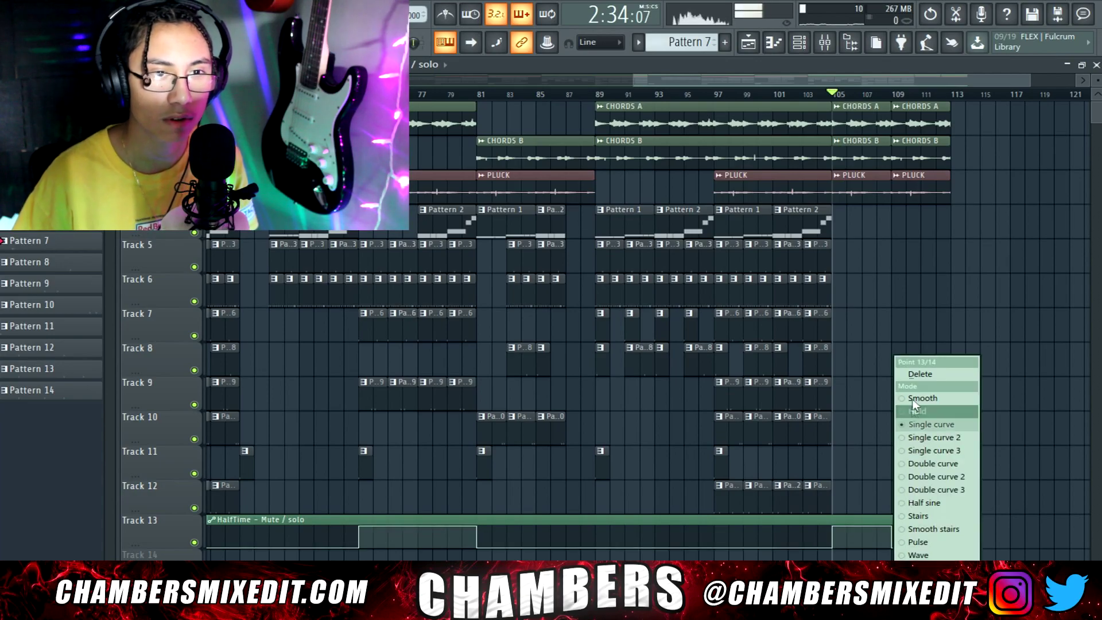
click(923, 374)
key(space)
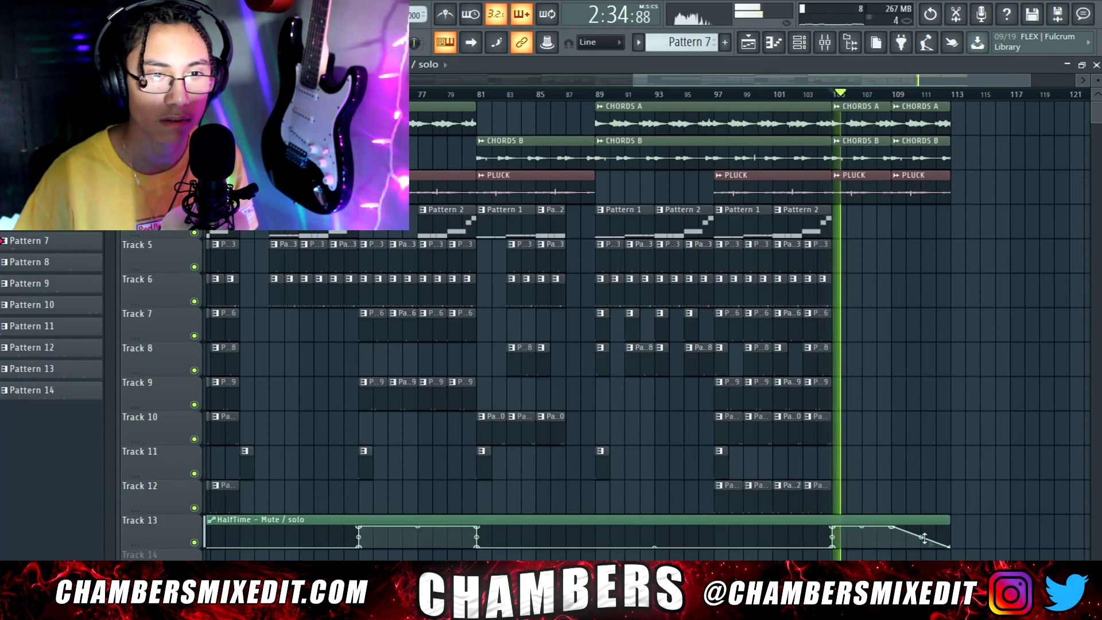
right_click(893, 528)
click(916, 374)
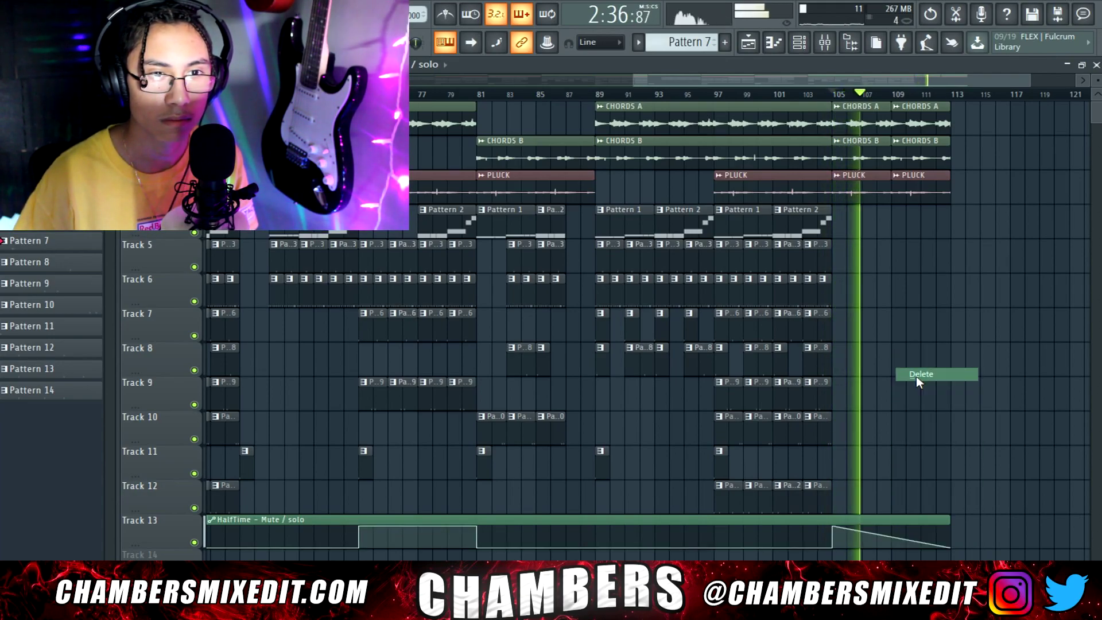
drag(951, 546, 957, 512)
right_click(945, 535)
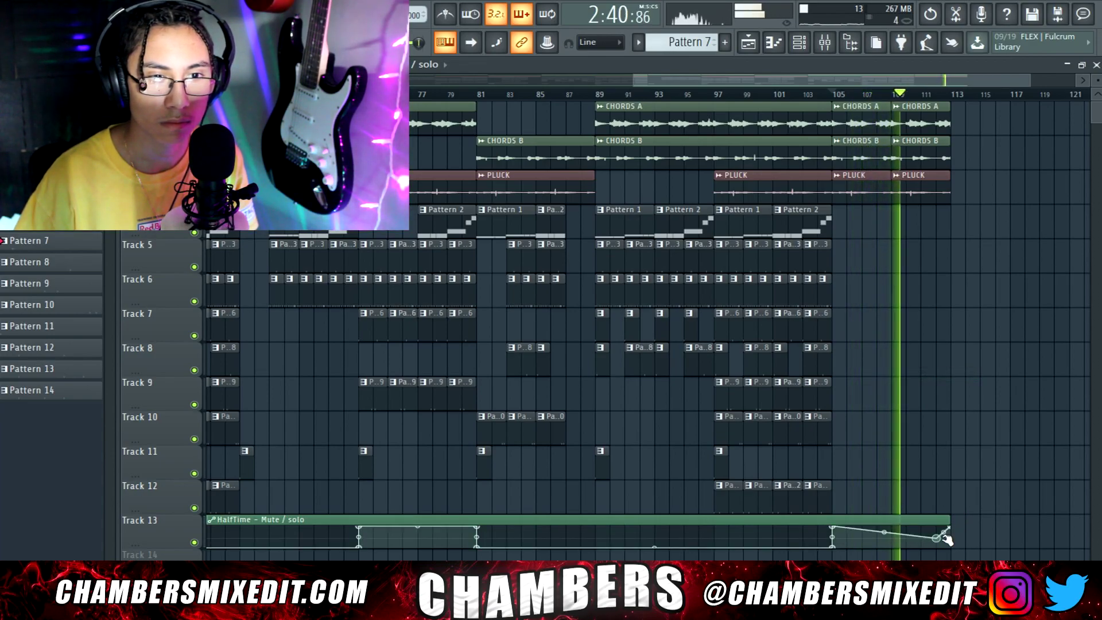
mouse_move(939, 527)
mouse_down()
mouse_move(964, 521)
mouse_move(953, 552)
mouse_move(954, 524)
mouse_up()
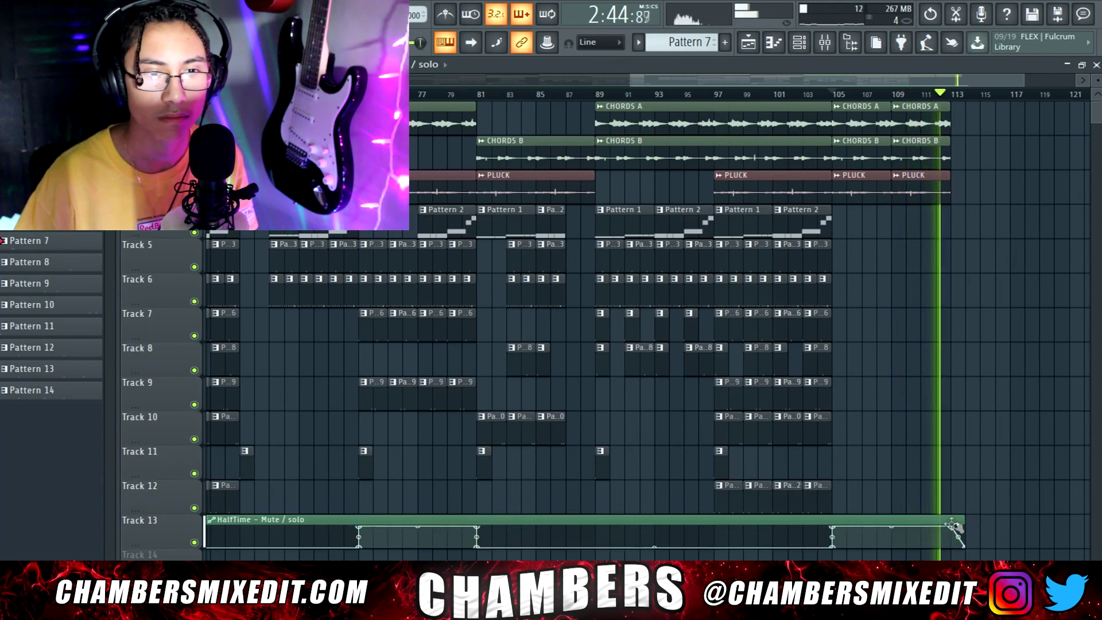
key(space)
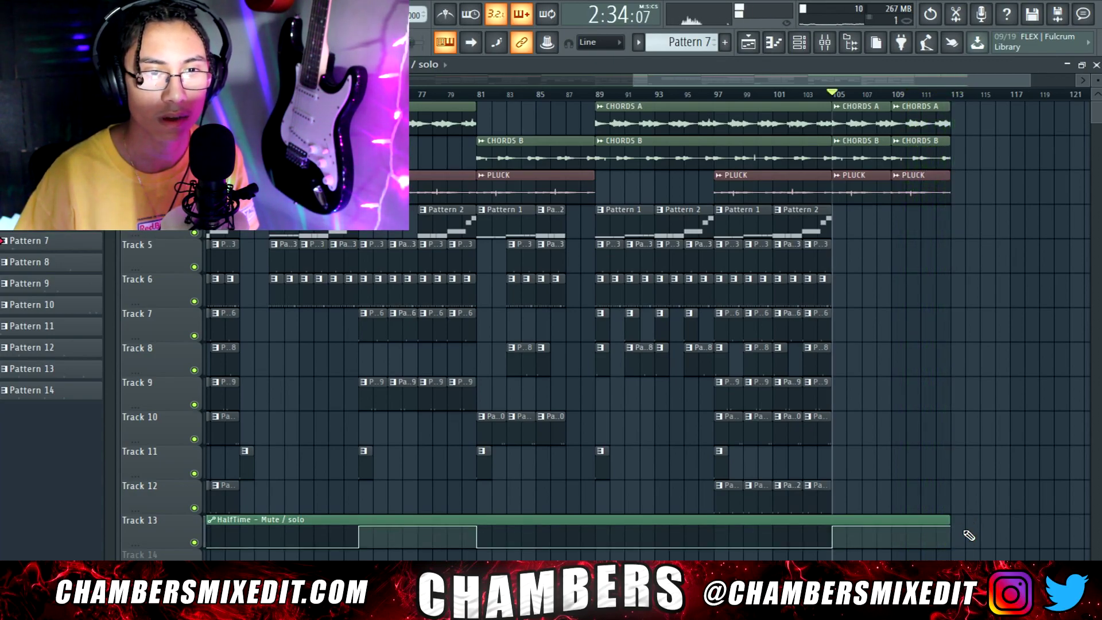